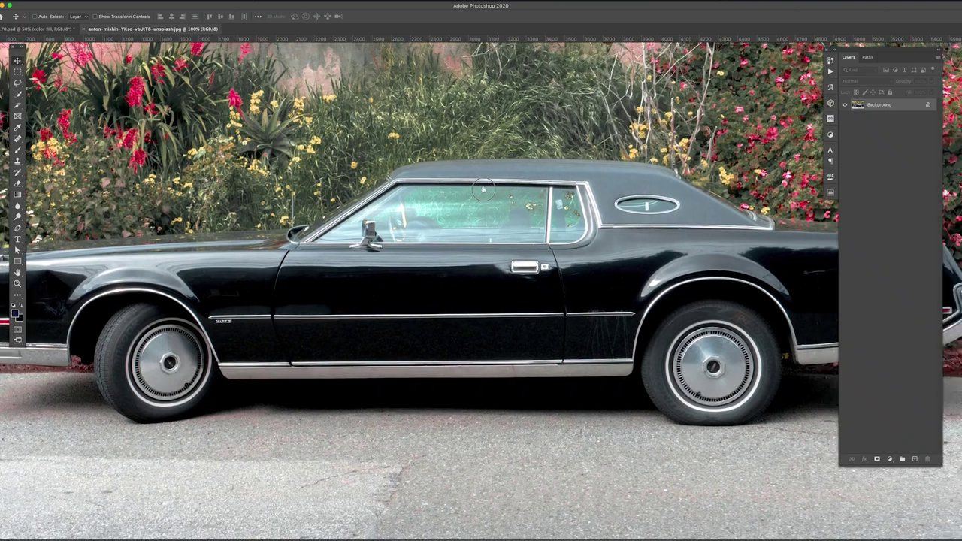
Step: Start the Pen-tool outline of the car along its lower rocker-panel edge
scroll(516, 196, left, 5)
key(p)
key(ctrl+plus)
key(ctrl+plus)
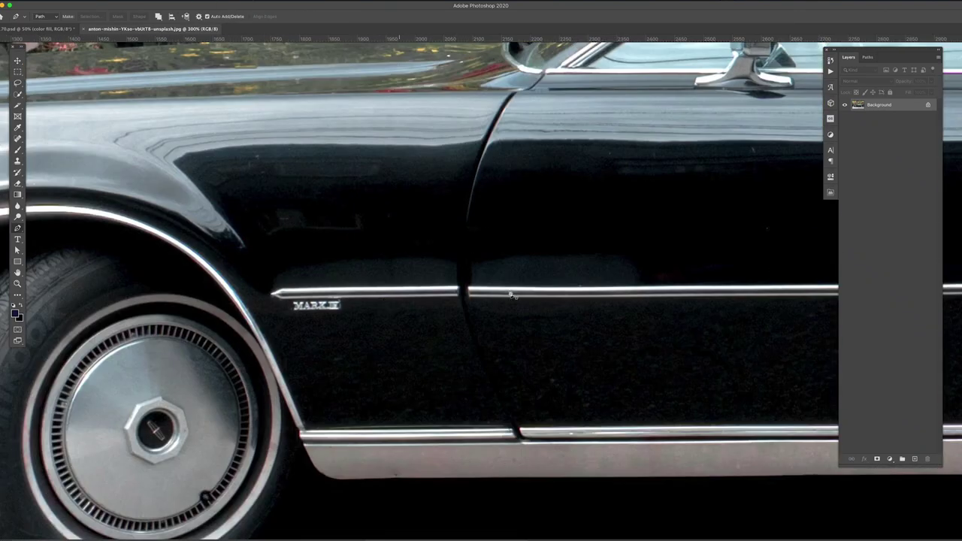
click(576, 376)
scroll(579, 376, right, 5)
click(444, 373)
click(564, 372)
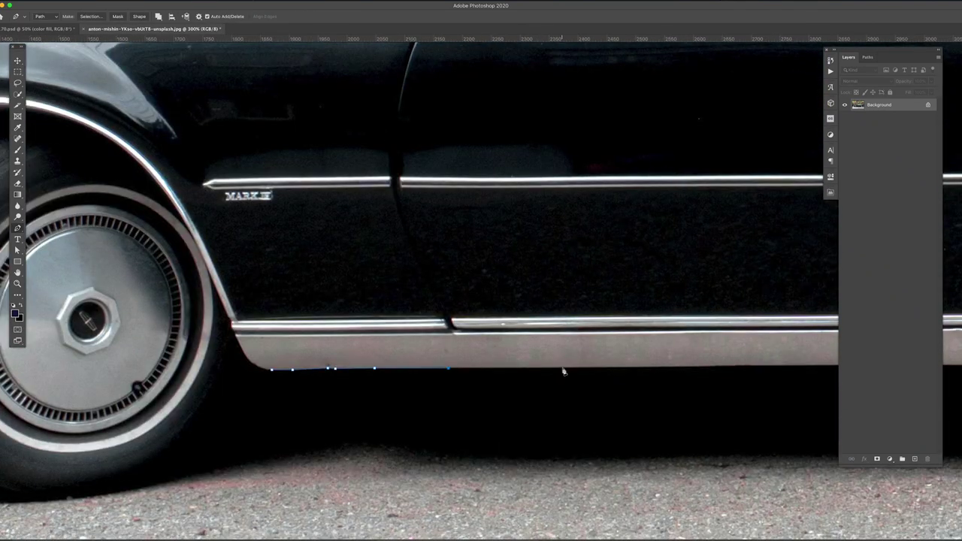
scroll(567, 369, right, 5)
click(515, 352)
click(665, 354)
scroll(665, 353, right, 5)
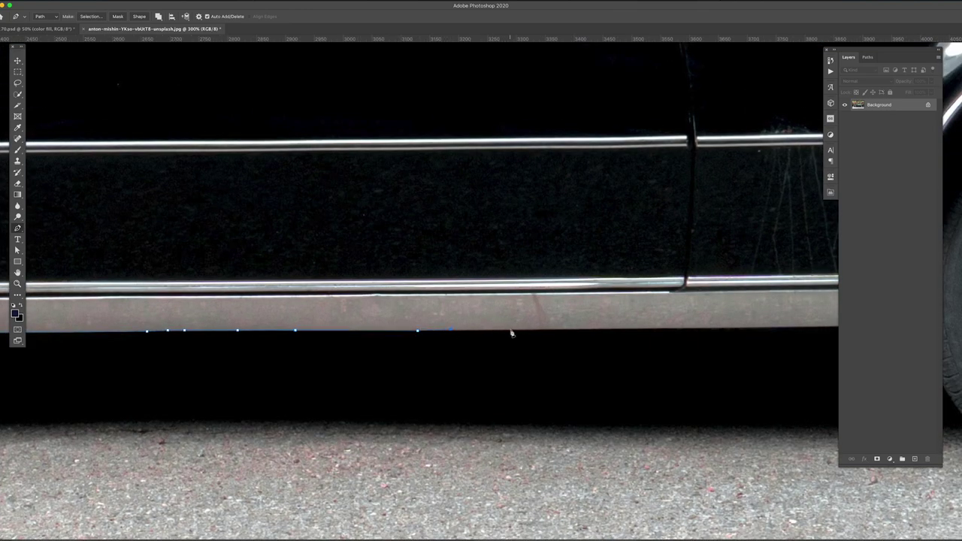
click(710, 330)
scroll(639, 327, right, 3)
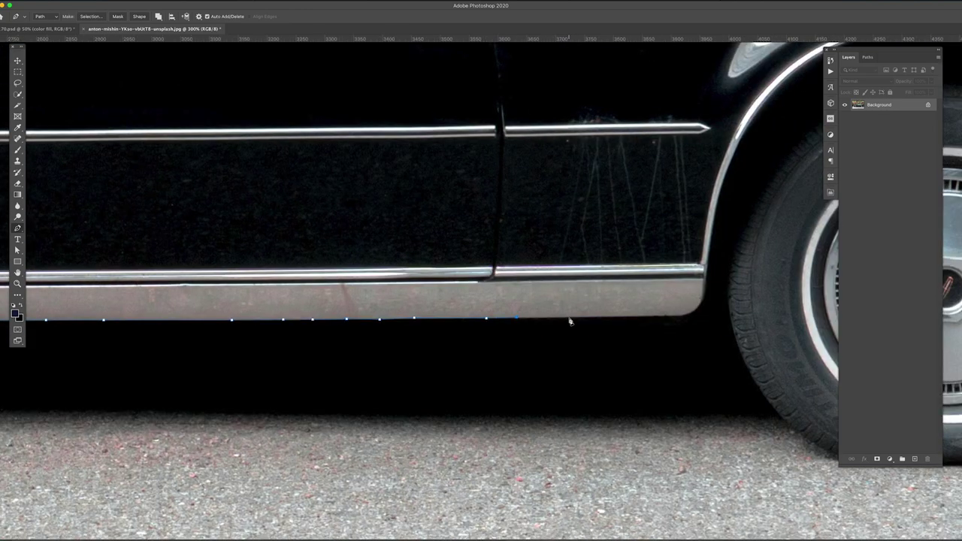
click(693, 318)
Step: Continue the car outline up over the tail-light chrome and along the trunk edge
key(ctrl+minus)
key(ctrl+minus)
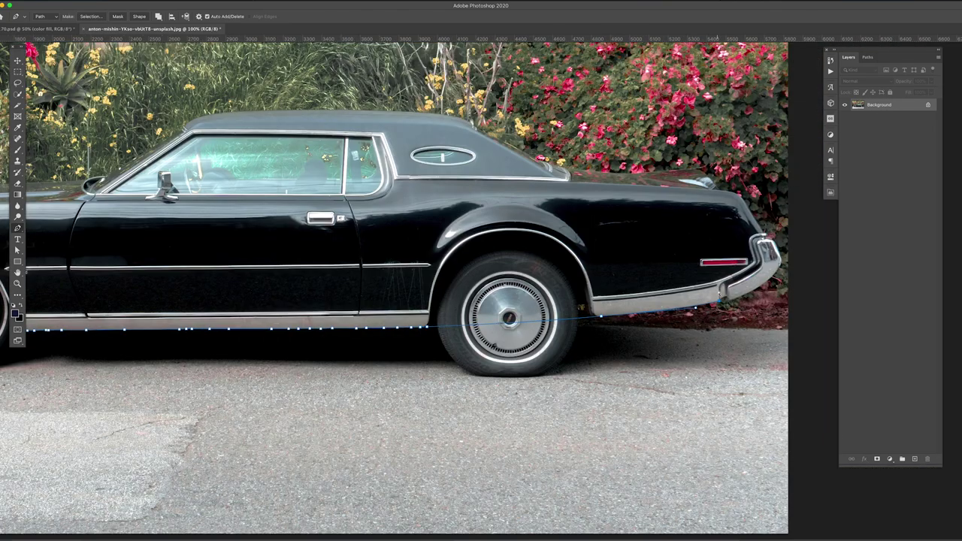
scroll(718, 301, up, 5)
click(681, 167)
scroll(681, 170, up, 5)
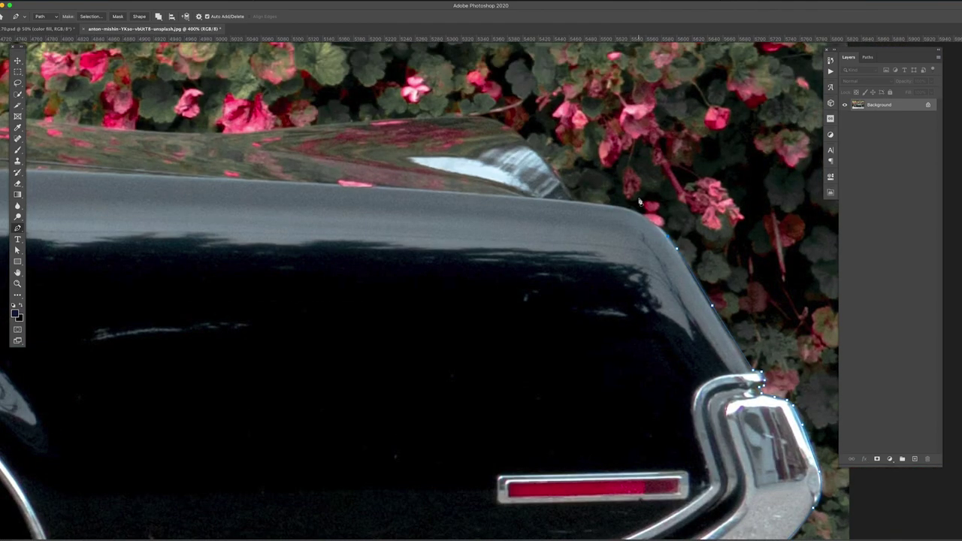
click(481, 117)
scroll(481, 118, left, 3)
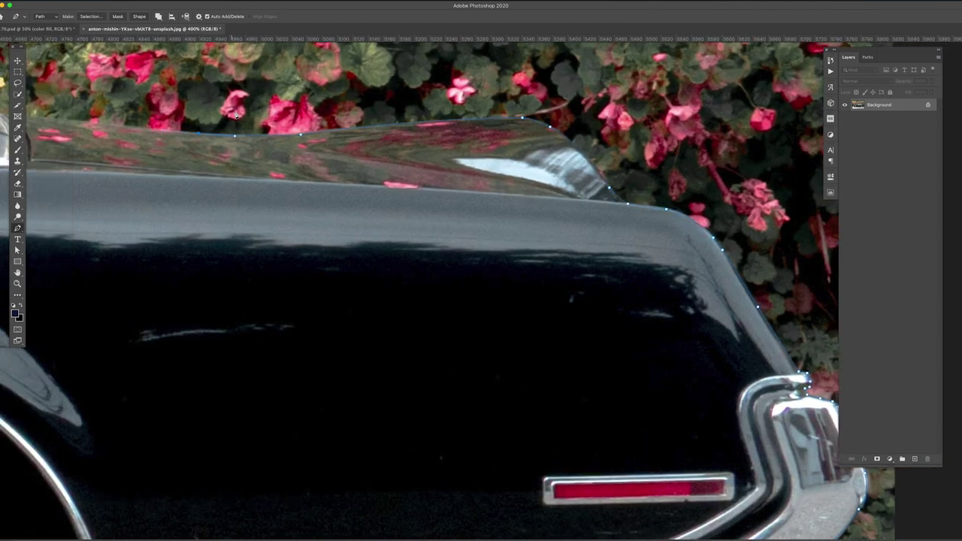
scroll(236, 114, left, 5)
scroll(188, 150, left, 5)
scroll(135, 196, left, 5)
scroll(79, 257, left, 5)
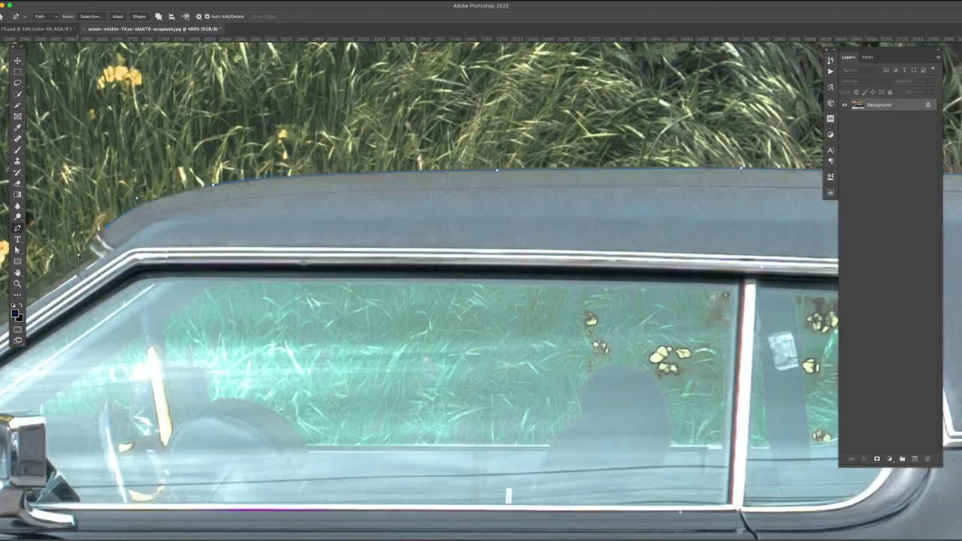
scroll(78, 257, left, 10)
scroll(135, 278, left, 10)
scroll(195, 301, left, 10)
scroll(256, 324, left, 5)
scroll(284, 339, up, 3)
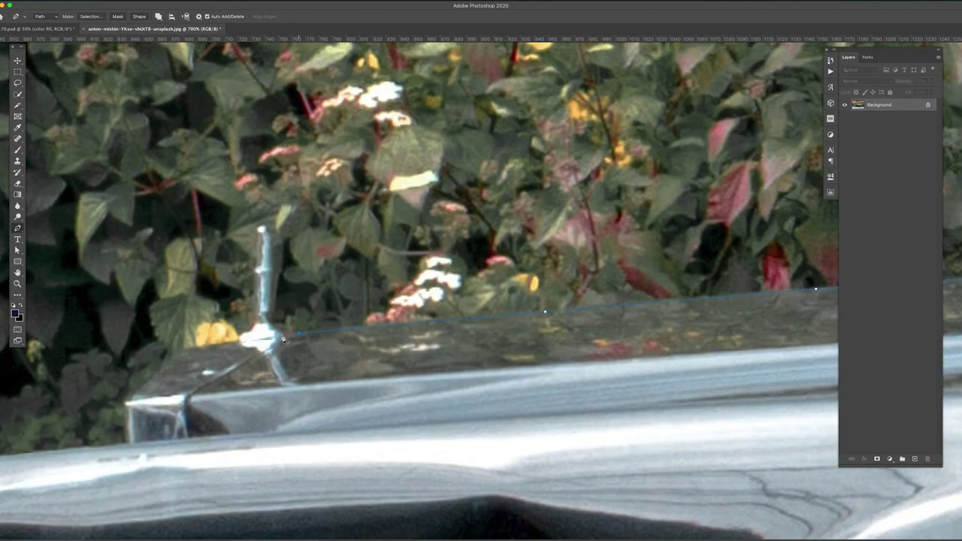
scroll(249, 297, left, 10)
scroll(248, 297, down, 3)
scroll(233, 365, left, 5)
scroll(233, 364, down, 3)
scroll(218, 432, down, 3)
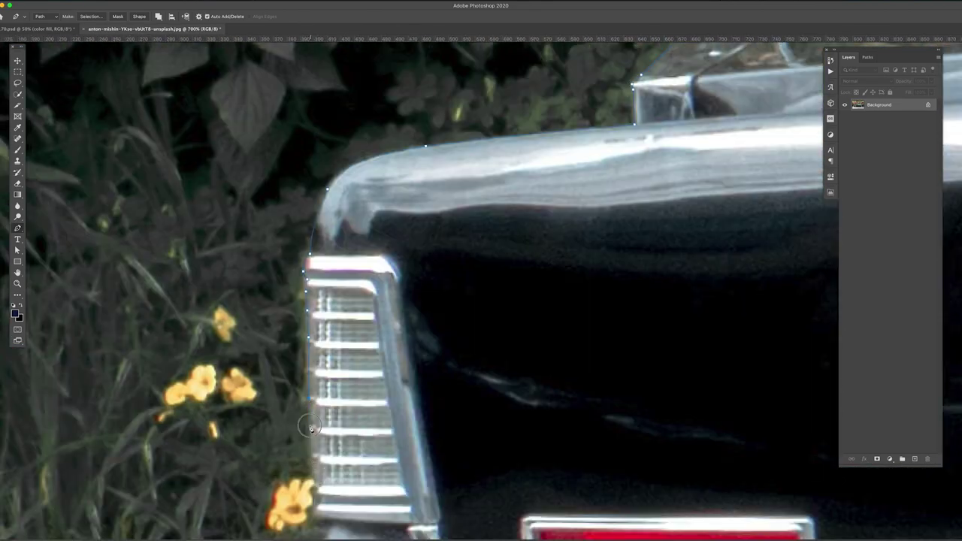
scroll(206, 500, down, 2)
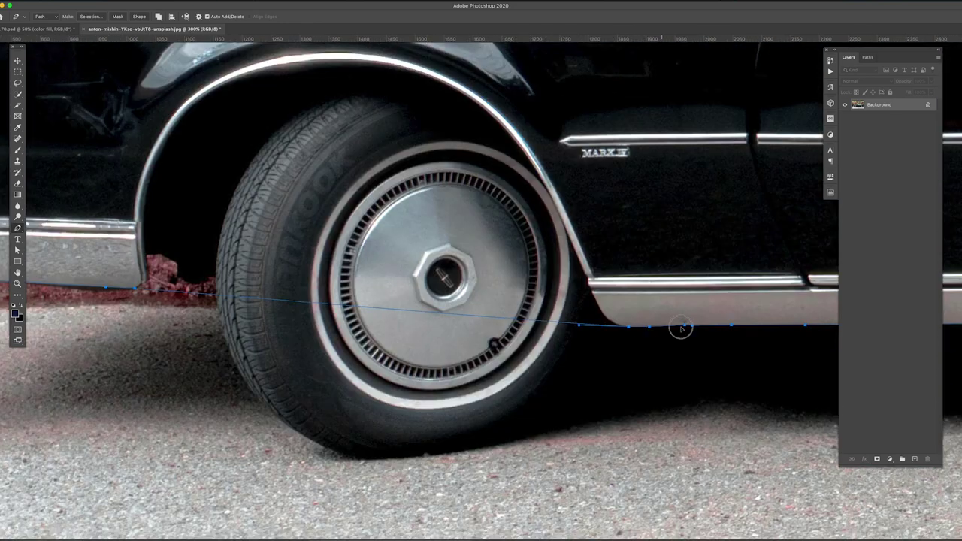
Step: Turn the outline into a selection, convert the background to Layer 0, and mask out the street
key(Return)
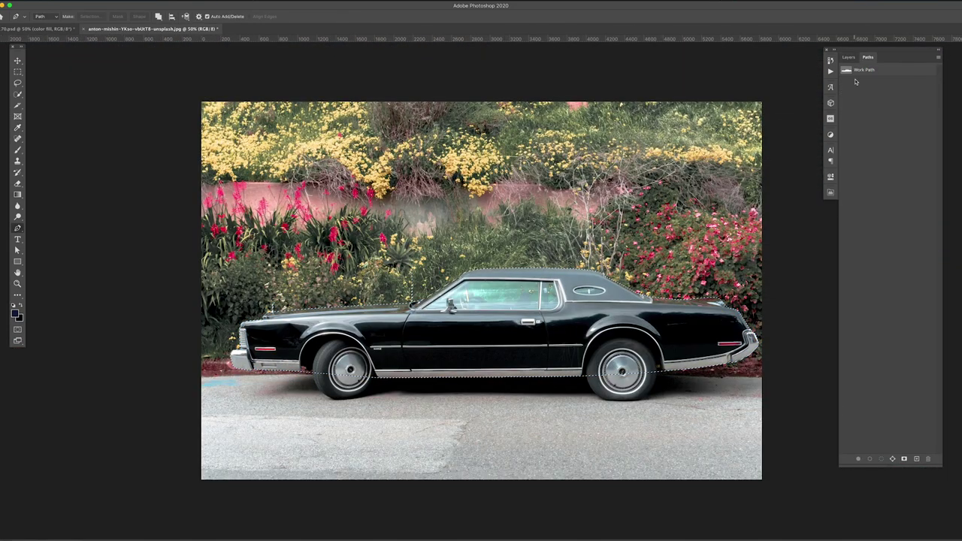
click(848, 57)
double_click(891, 70)
key(Return)
click(877, 459)
Step: Paste the cut-out car into the poster at about 60% size and open its smart-object contents
key(ctrl+c)
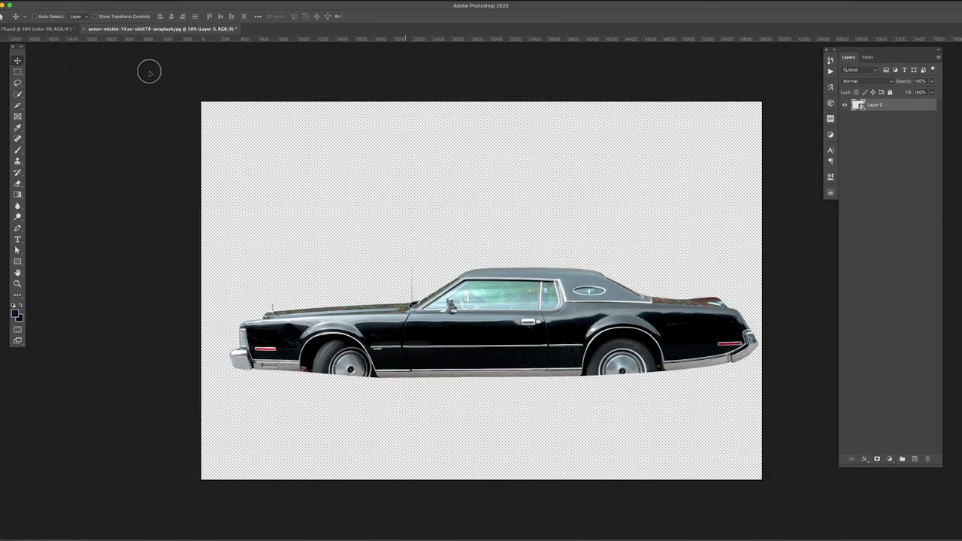
click(38, 29)
key(ctrl+v)
key(ctrl+t)
mouse_move(685, 251)
mouse_down()
mouse_move(634, 293)
mouse_move(609, 261)
mouse_up()
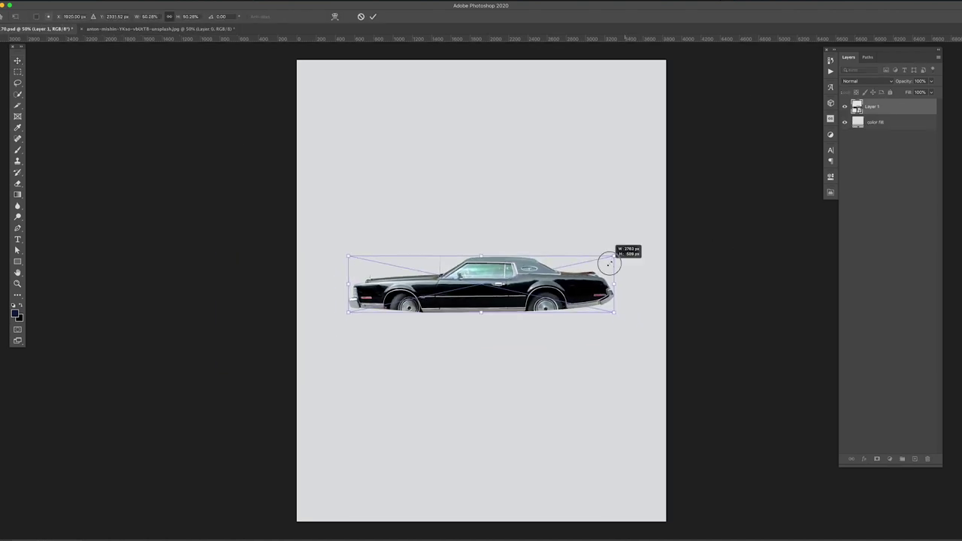
key(Return)
double_click(594, 282)
Step: Copy a rocker-panel strip to a new layer, move it under the rear wheel, and outline the wheel arch
drag(451, 338, 182, 361)
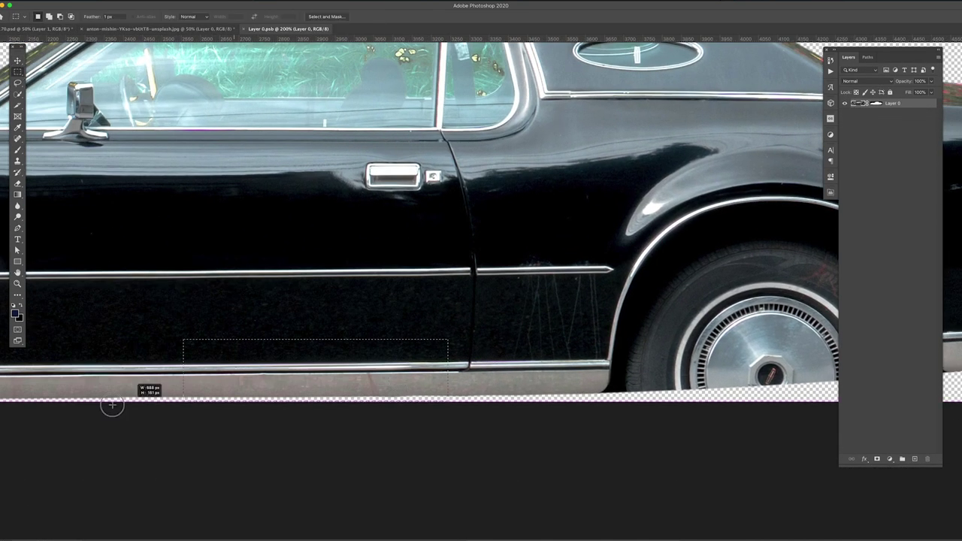
key(ctrl+j)
scroll(481, 226, right, 5)
mouse_move(482, 354)
mouse_down()
mouse_move(733, 335)
mouse_move(688, 274)
mouse_move(741, 336)
mouse_up()
key(l)
click(171, 259)
click(726, 256)
click(289, 195)
click(172, 259)
key(ctrl+d)
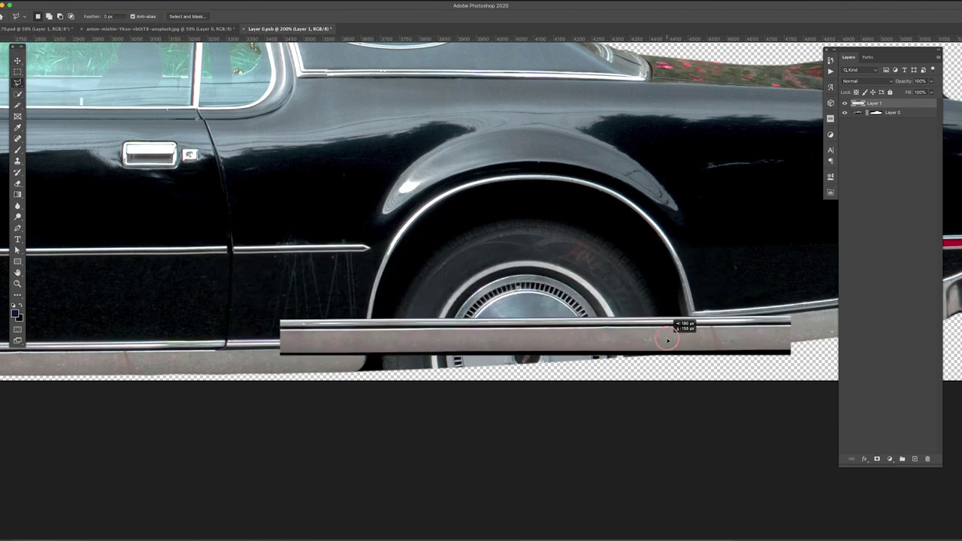
Step: Puppet-warp the strip with pins so it bends along the car's lower edge
key(ctrl+t)
click(65, 2)
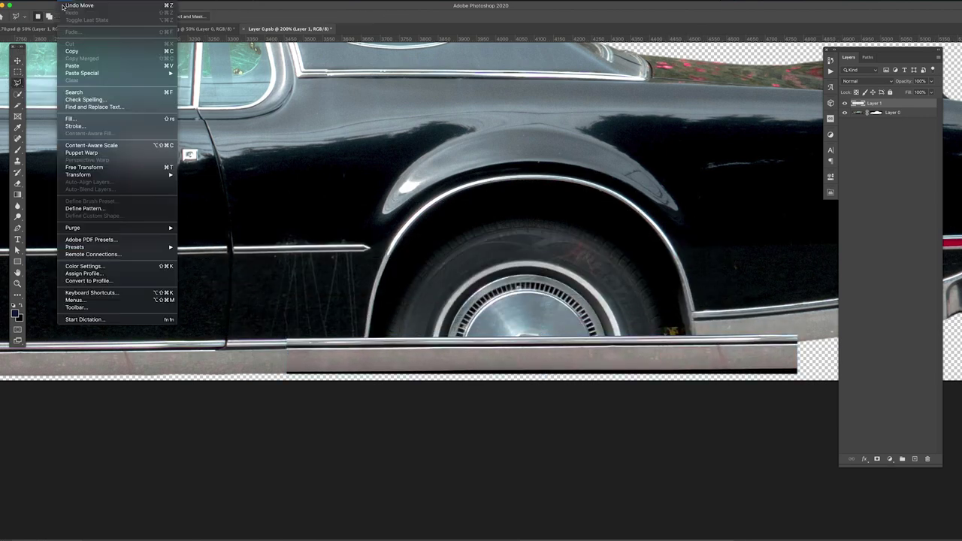
click(75, 150)
drag(787, 358, 786, 328)
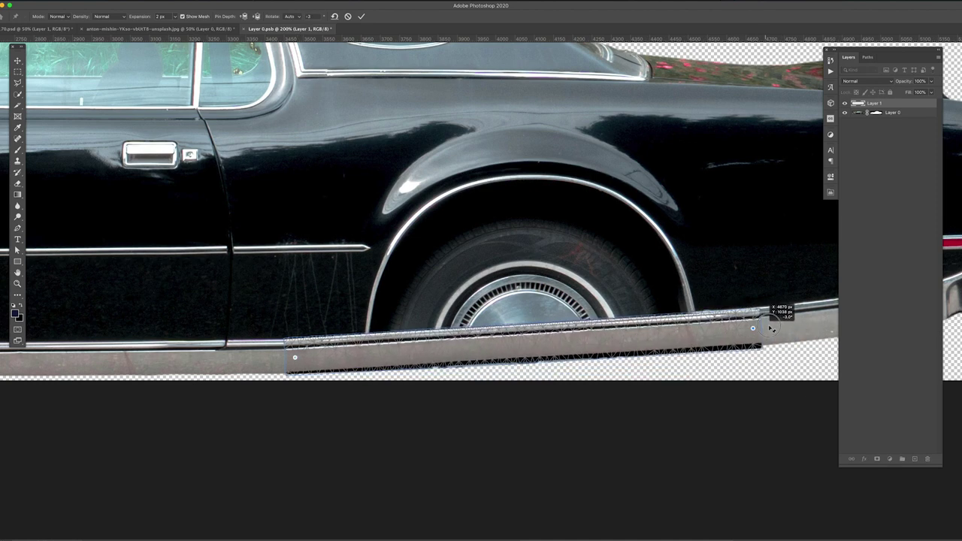
click(542, 347)
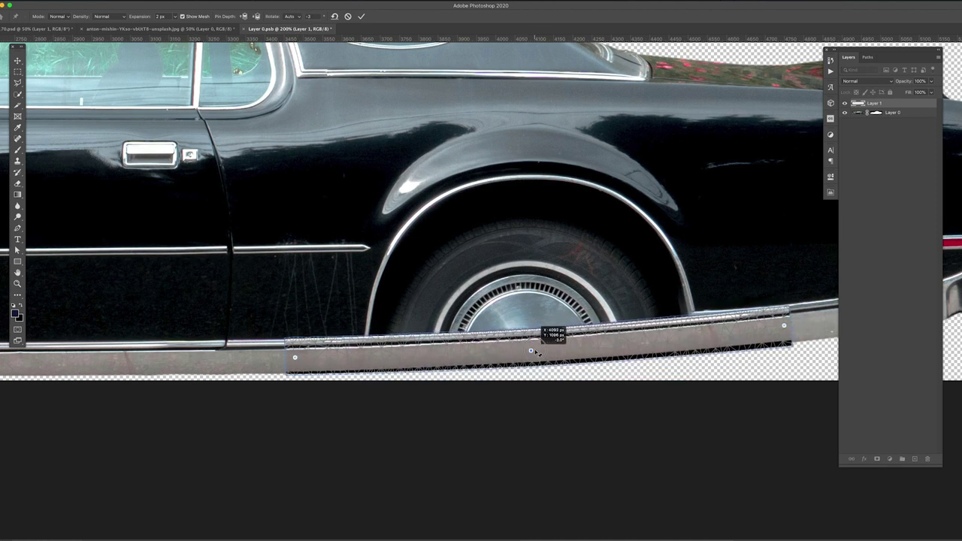
click(558, 345)
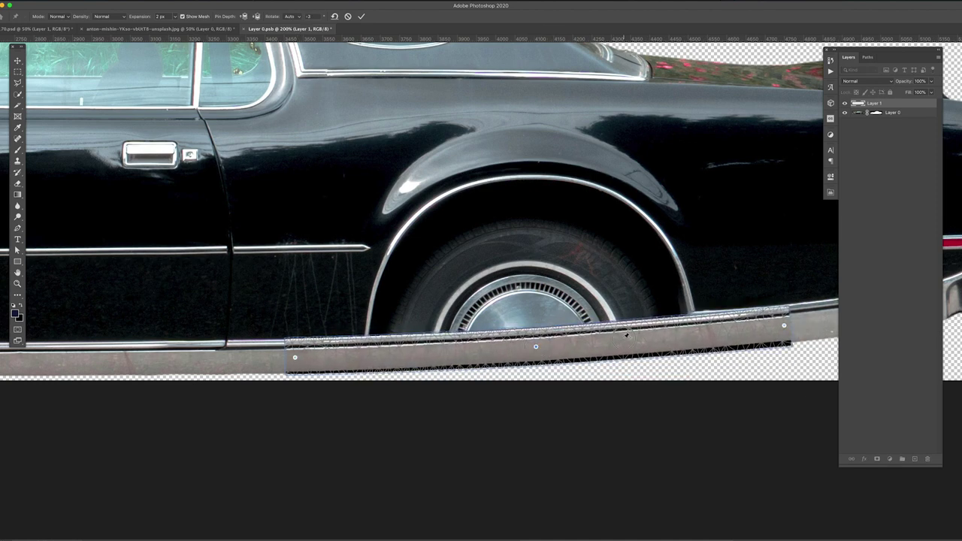
drag(557, 345, 624, 340)
key(Return)
Step: Pick a soft brush, then nudge the rocker strip's pixels down slightly
key(b)
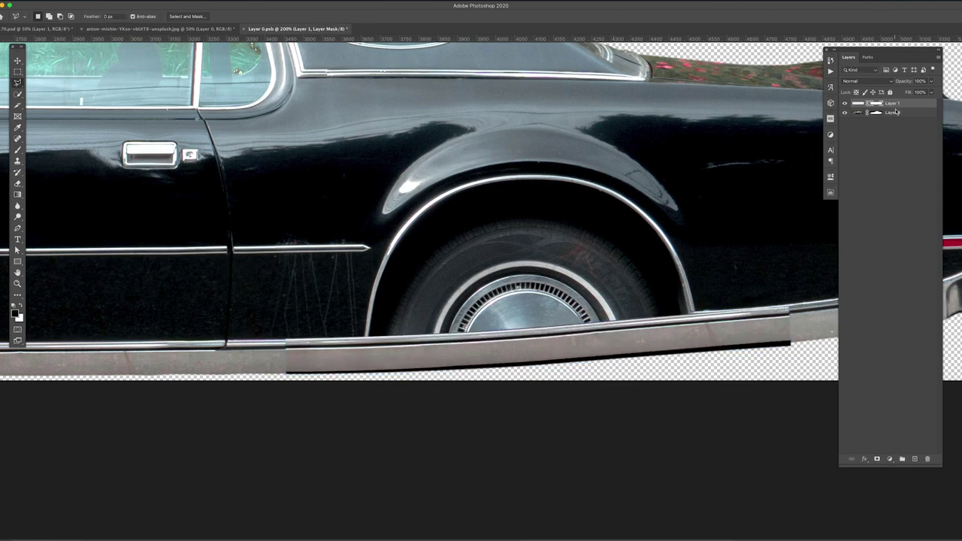
right_click(728, 392)
double_click(727, 392)
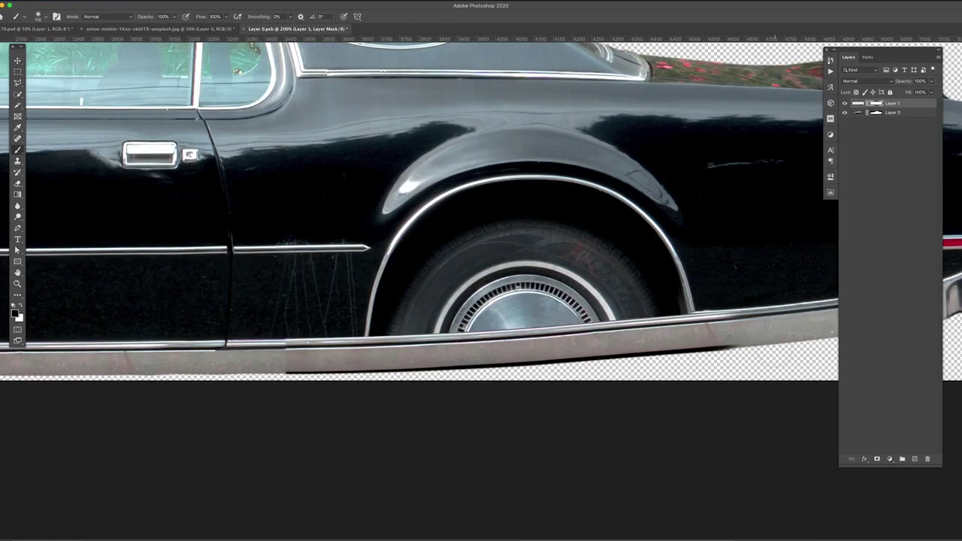
key(ctrl+2)
key(v)
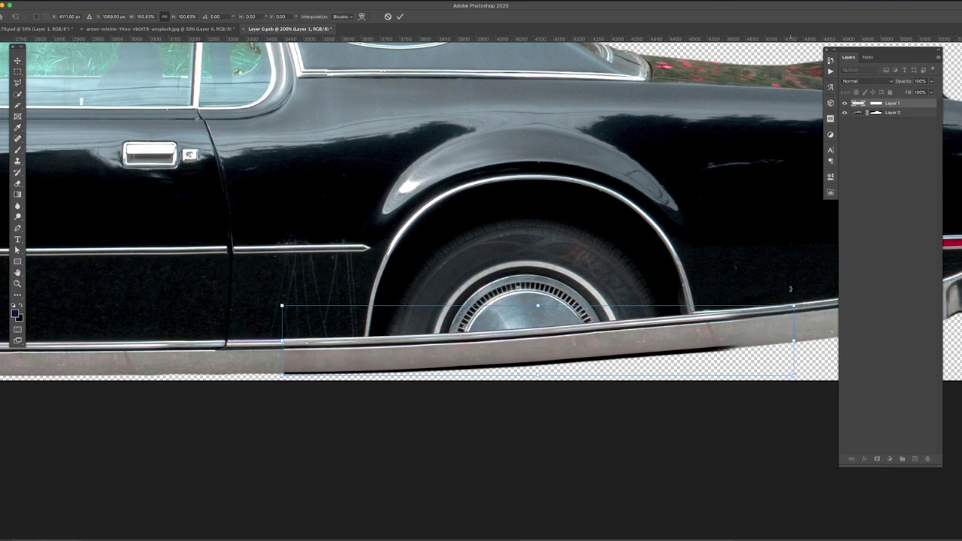
key(Down)
key(Down)
Step: Select Layer 0 and check brush settings around the wheel-arch edge
right_click(387, 402)
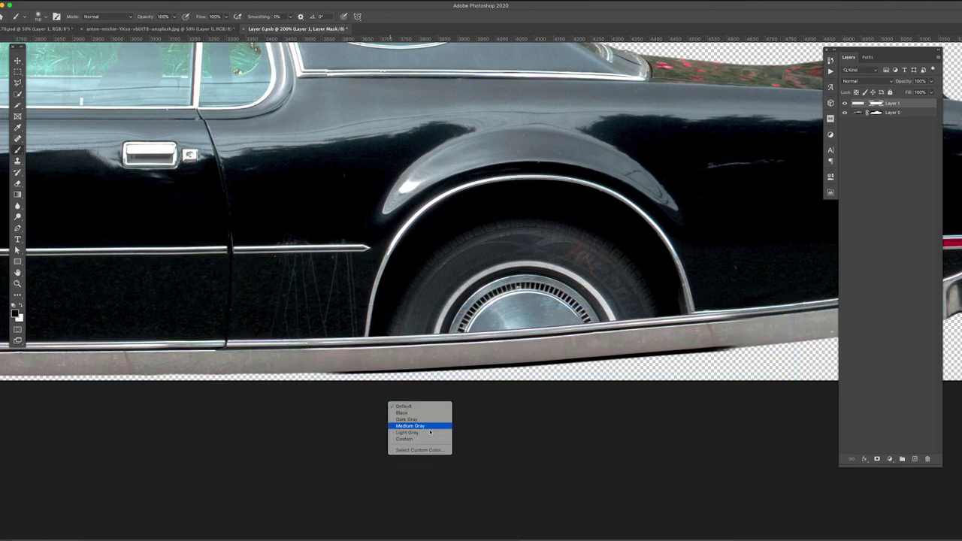
click(408, 426)
key(b)
right_click(593, 331)
key(Escape)
scroll(594, 331, down, 10)
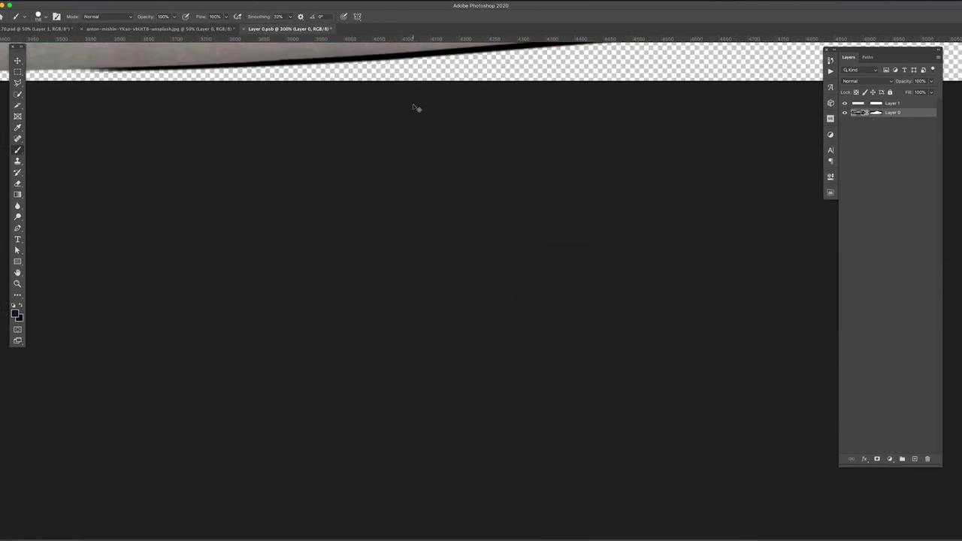
scroll(414, 108, up, 10)
scroll(508, 404, up, 2)
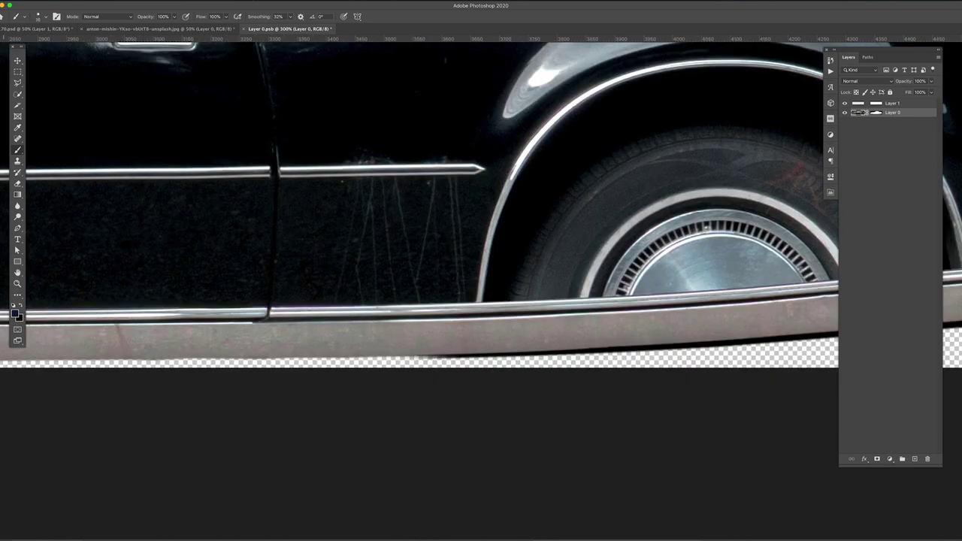
right_click(427, 367)
key(Escape)
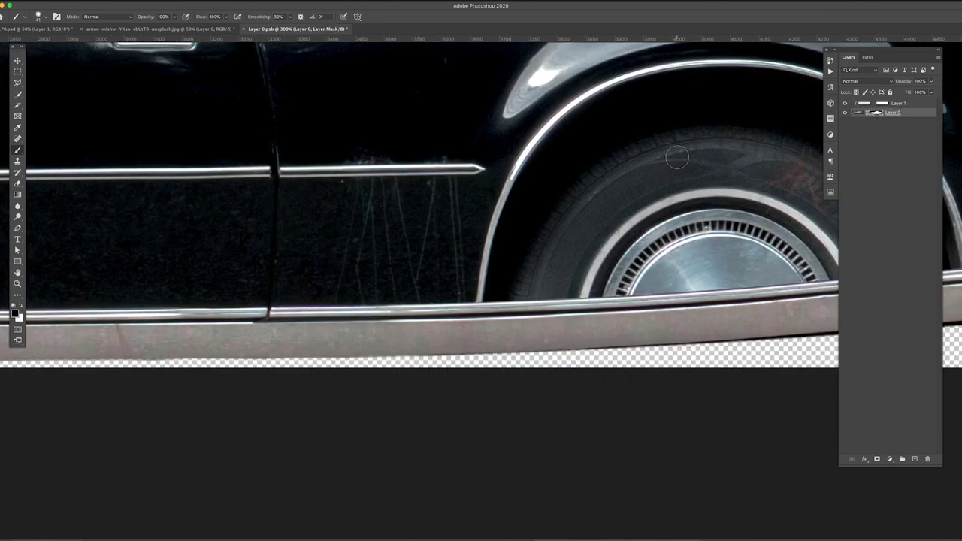
Step: Fit the car on screen, size the brush, and swap to white for the Layer 1 mask
key(ctrl+0)
key(v)
scroll(564, 334, up, 5)
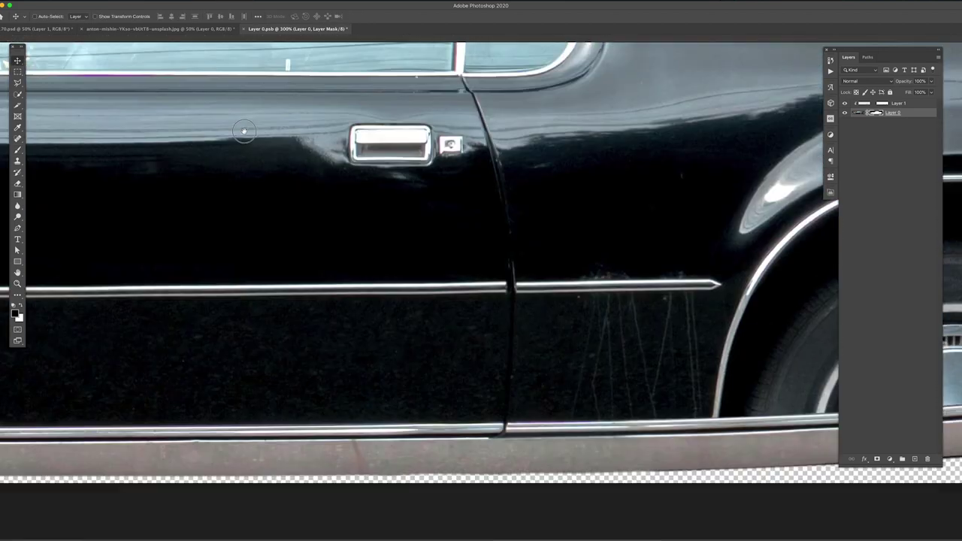
scroll(368, 318, left, 5)
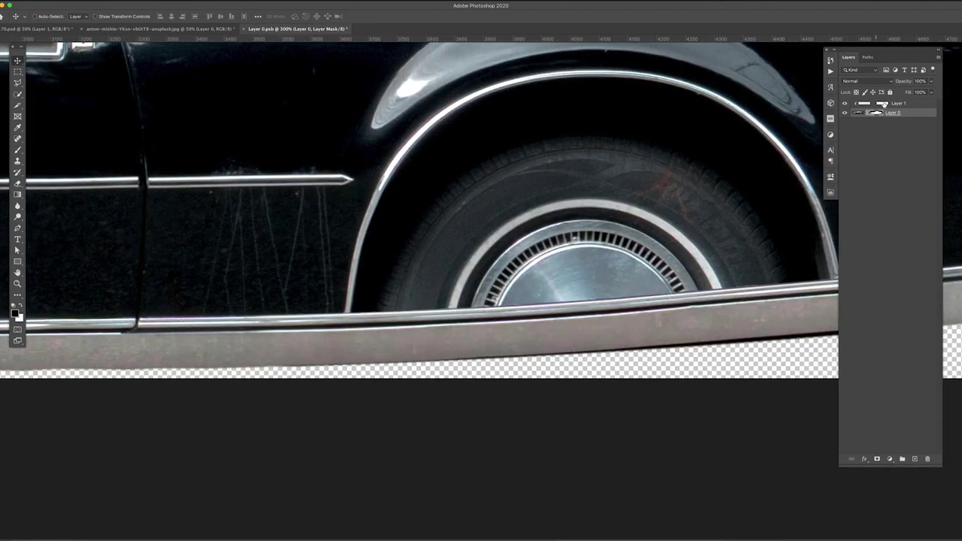
key(alt+bracketright)
key(b)
right_click(315, 346)
key(Escape)
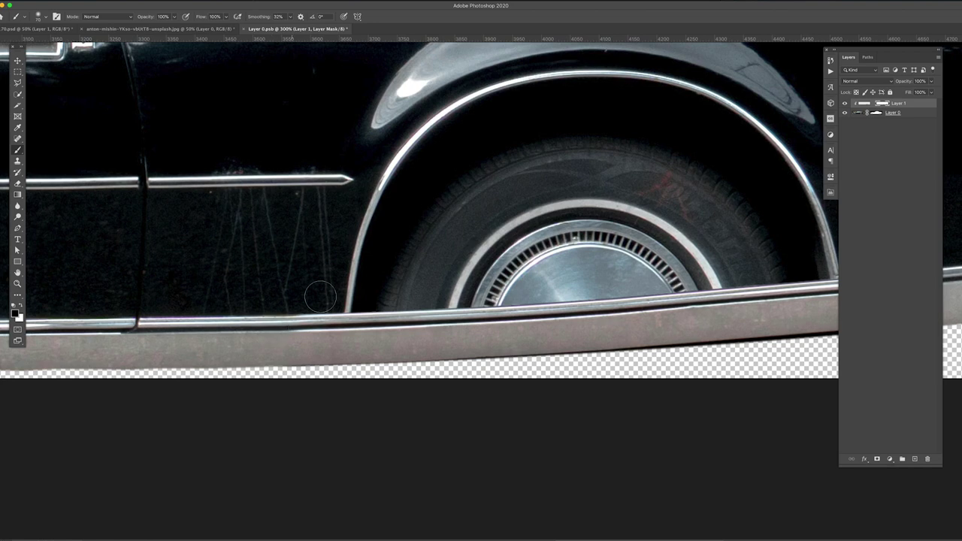
key(x)
scroll(586, 236, right, 5)
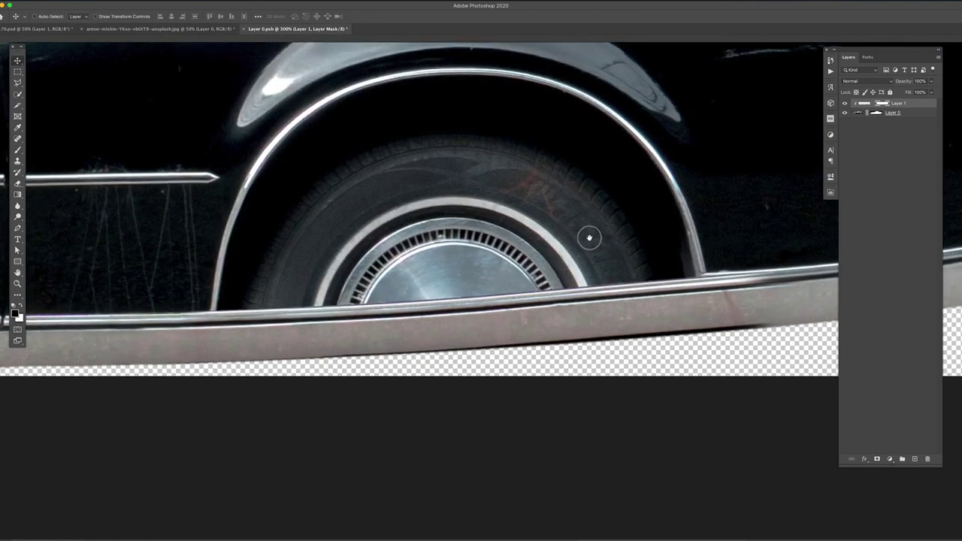
click(864, 103)
Step: Apply a Levels tweak to Layer 1 with output white at 251, checking Hue/Saturation
key(ctrl+l)
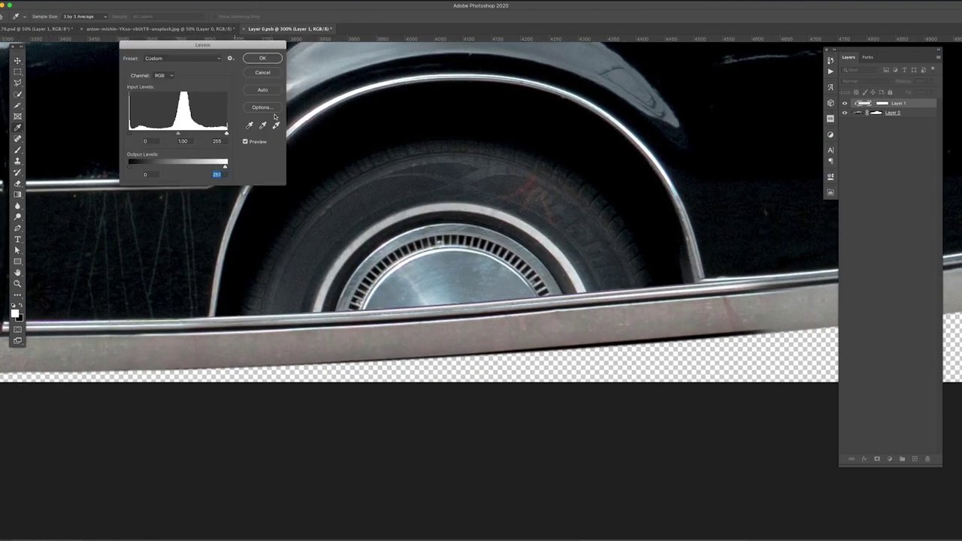
key(Return)
key(ctrl+u)
key(Escape)
key(ctrl+0)
Step: Toggle Layer 1's visibility to compare the patch against the original rear wheel
scroll(689, 108, up, 3)
key(v)
key(alt+bracketleft)
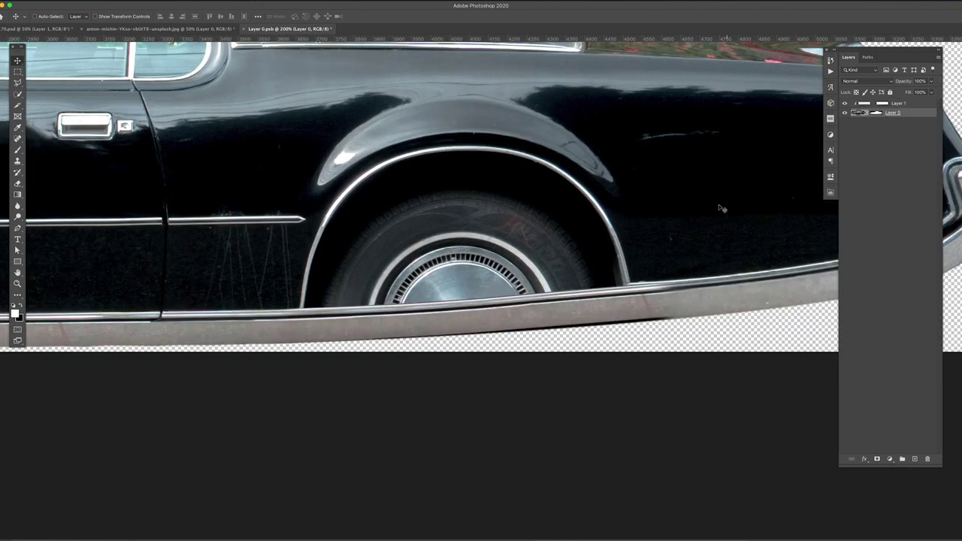
key(b)
click(844, 105)
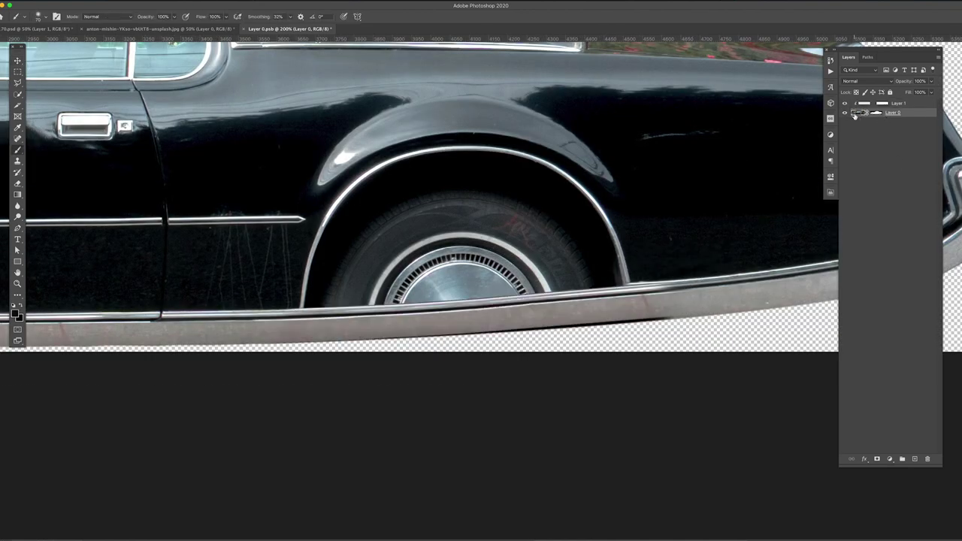
key(alt+bracketright)
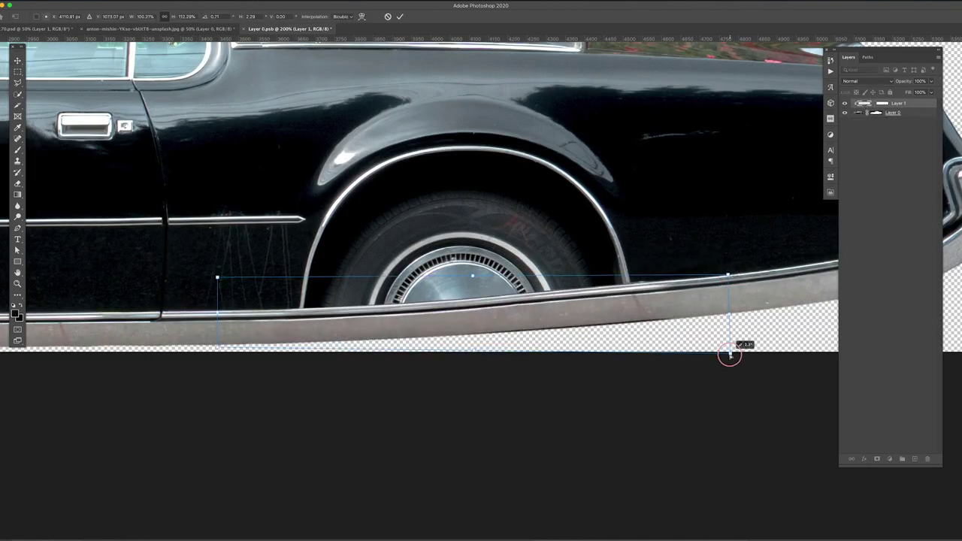
Step: Copy the plain rear body panel to a new layer, move it over the wheel, and widen it
key(m)
drag(735, 100, 519, 319)
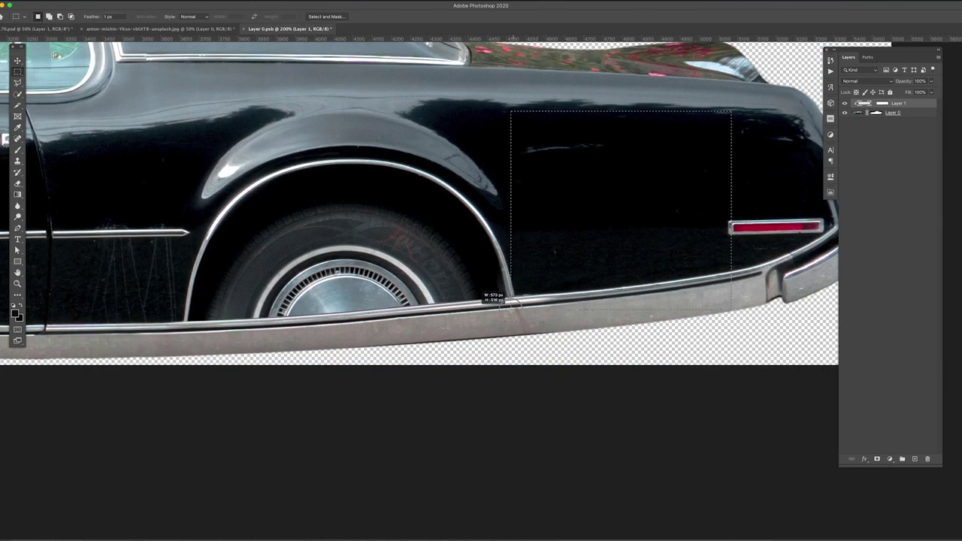
key(ctrl+j)
key(v)
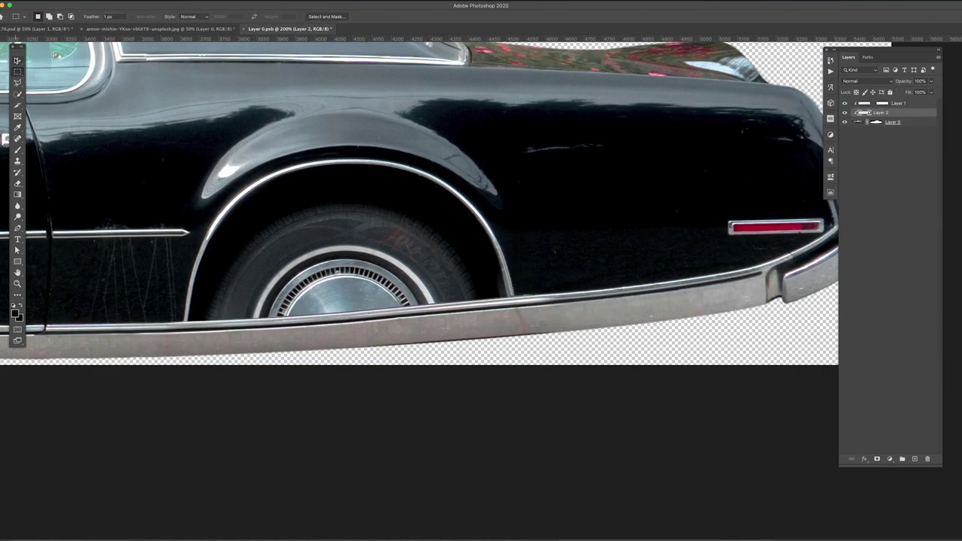
drag(673, 208, 388, 233)
click(123, 150)
drag(446, 218, 522, 215)
key(Return)
Step: Content-Aware Fill the streak on the panel copy and reposition the Layer 2 patch
key(m)
drag(284, 136, 183, 174)
key(shift+F5)
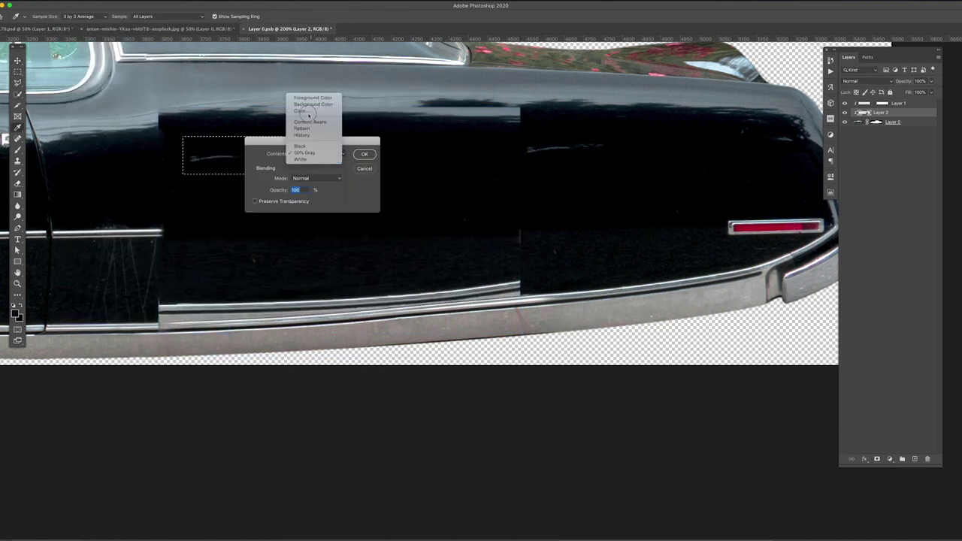
key(Return)
click(18, 61)
key(ctrl+d)
mouse_move(318, 269)
mouse_down()
mouse_move(311, 275)
mouse_move(426, 178)
mouse_up()
Step: Copy a section of the patch to Layer 3, shift it down, and content-aware fill it
key(m)
drag(576, 146, 218, 275)
key(ctrl+j)
drag(441, 164, 441, 198)
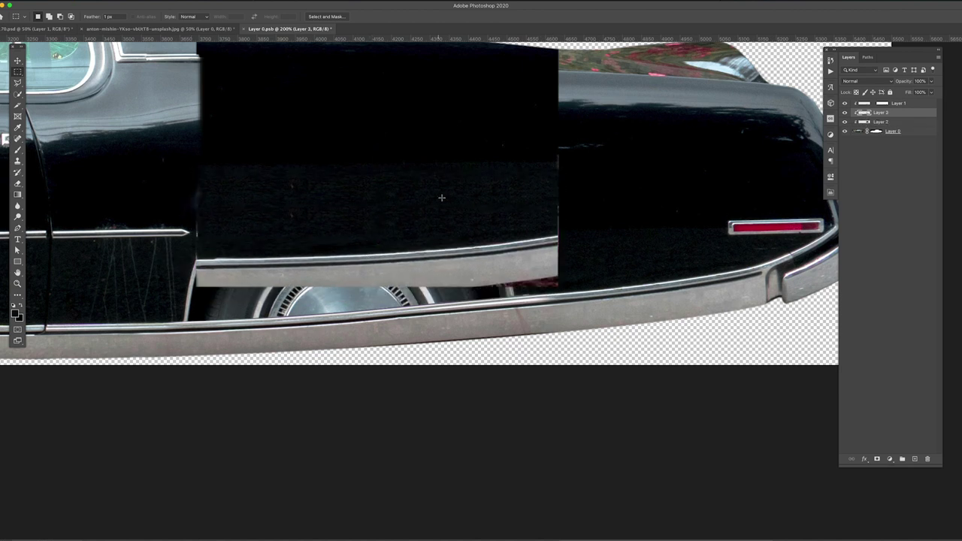
key(shift+F5)
click(354, 154)
key(e)
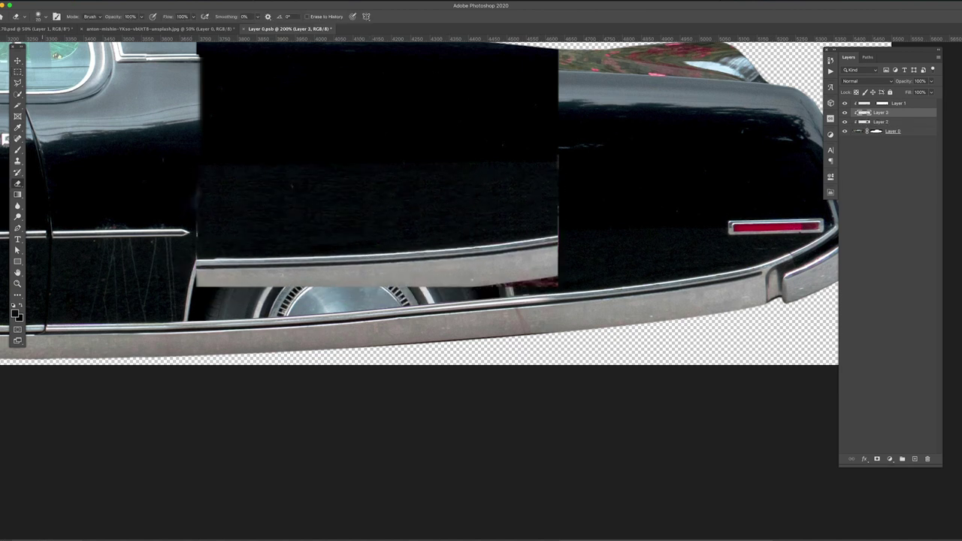
Step: Delete Layer 2, position the Layer 3 patch, and content-aware scale it to about 104% width
key(v)
click(882, 122)
key(Delete)
mouse_move(439, 179)
mouse_down()
mouse_move(413, 275)
mouse_move(426, 238)
mouse_up()
click(123, 138)
drag(544, 228, 562, 227)
key(Return)
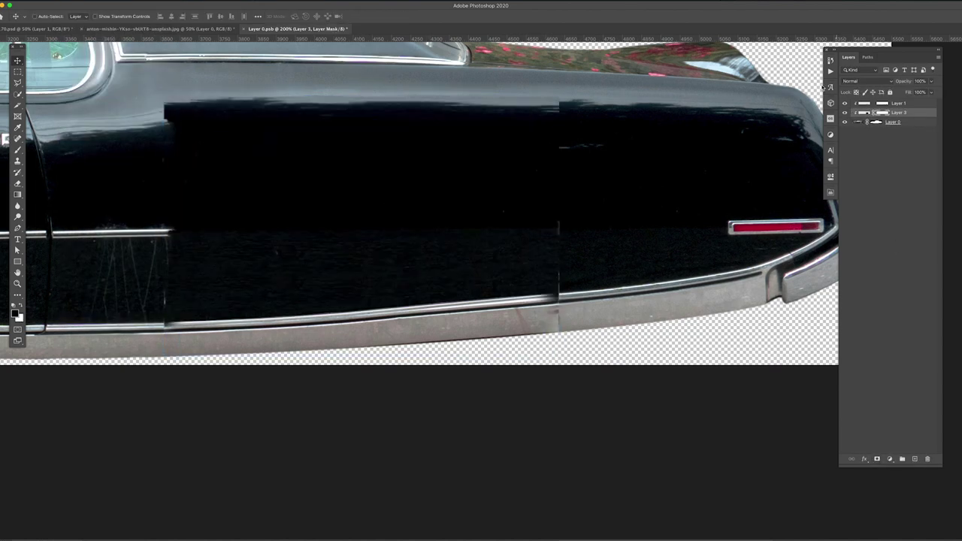
Step: Paint black with a soft brush on Layer 3's mask to hide the top and left seams
key(b)
right_click(586, 297)
key(Return)
drag(556, 323, 571, 280)
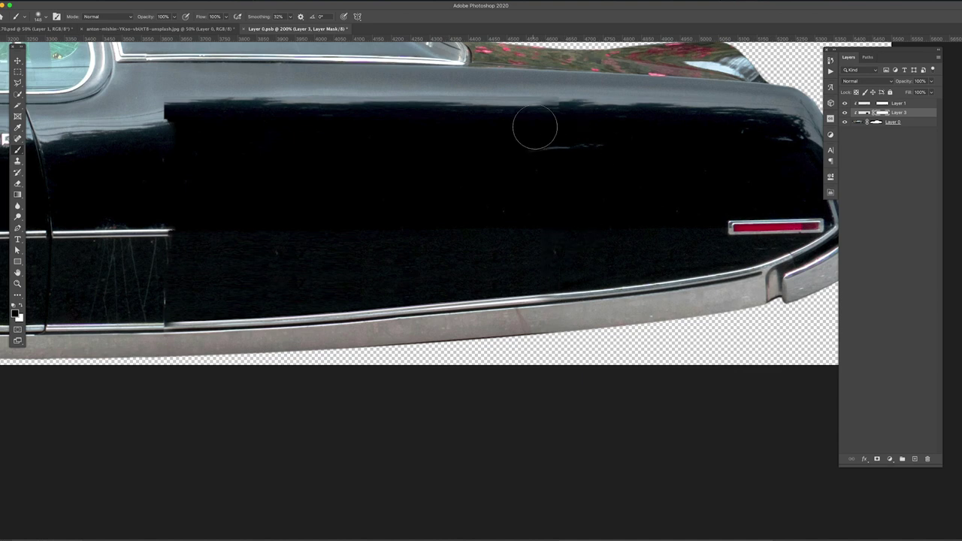
drag(299, 87, 177, 113)
drag(203, 194, 215, 246)
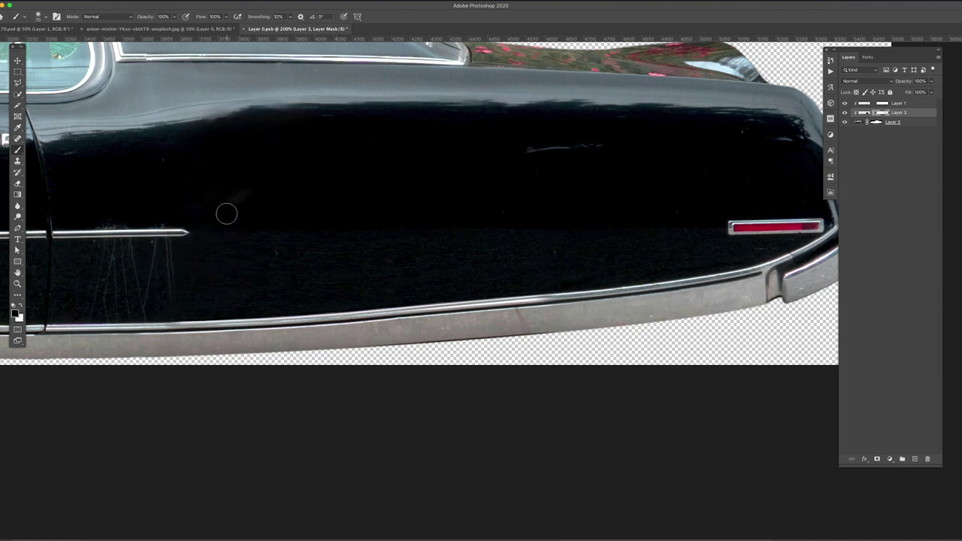
Step: Copy the marquee-selected door chrome trim onto a new Layer 4
scroll(517, 203, left, 10)
scroll(517, 203, up, 3)
key(m)
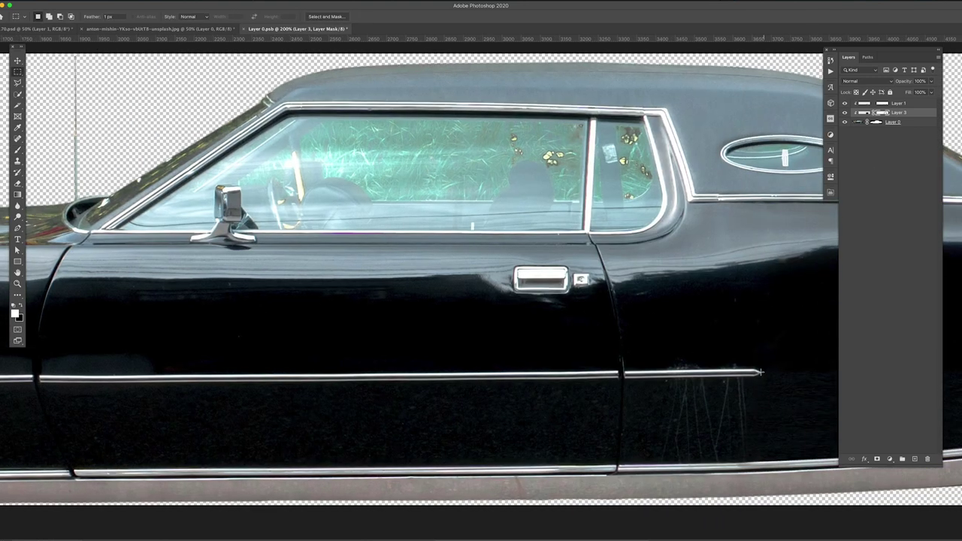
key(ctrl+j)
Step: Move the Layer 4 trim copy toward the rear and select the area below the chrome
key(v)
scroll(555, 389, right, 10)
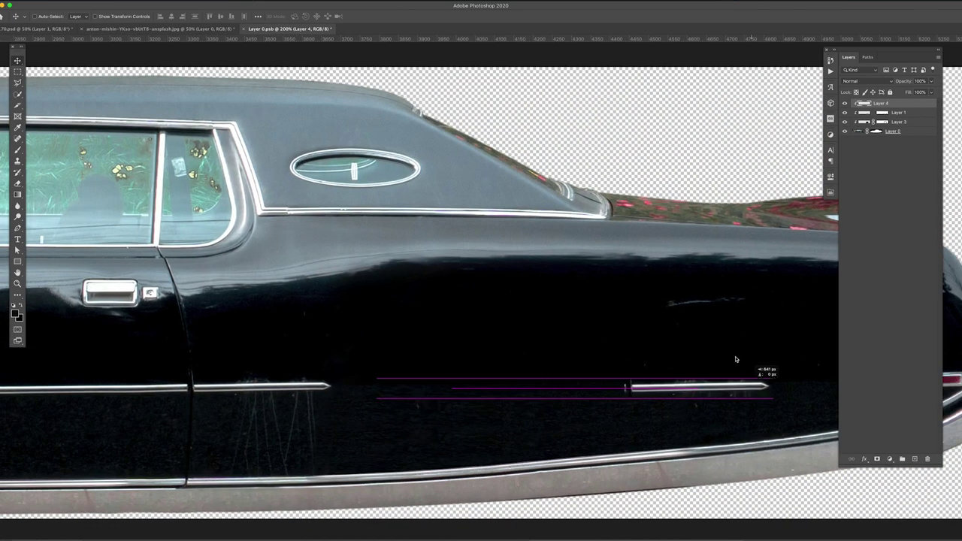
drag(744, 380, 594, 393)
key(m)
drag(629, 418, 469, 401)
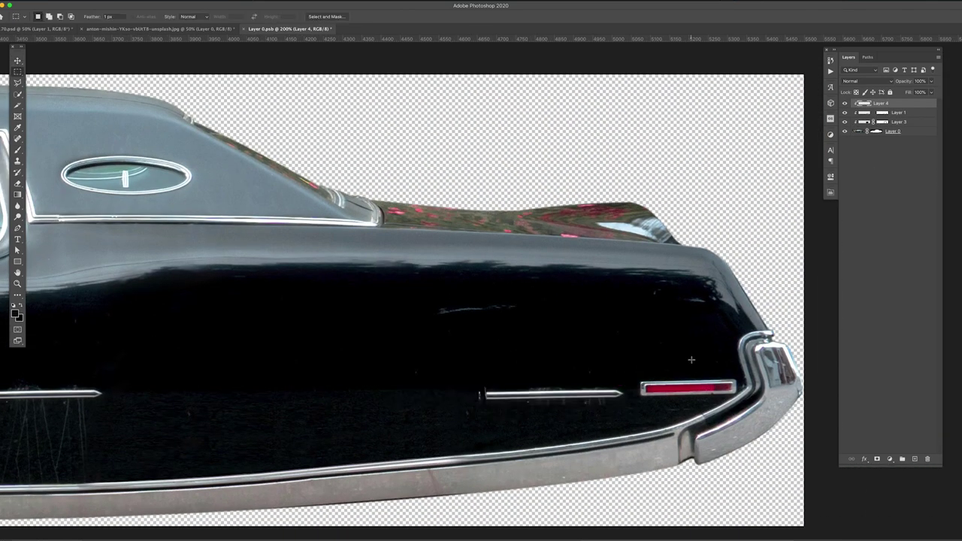
Step: Lasso the door trim on the original car layer and copy it to a new Layer 5
scroll(692, 361, left, 10)
scroll(692, 360, down, 2)
key(l)
key(alt+shift+bracketleft)
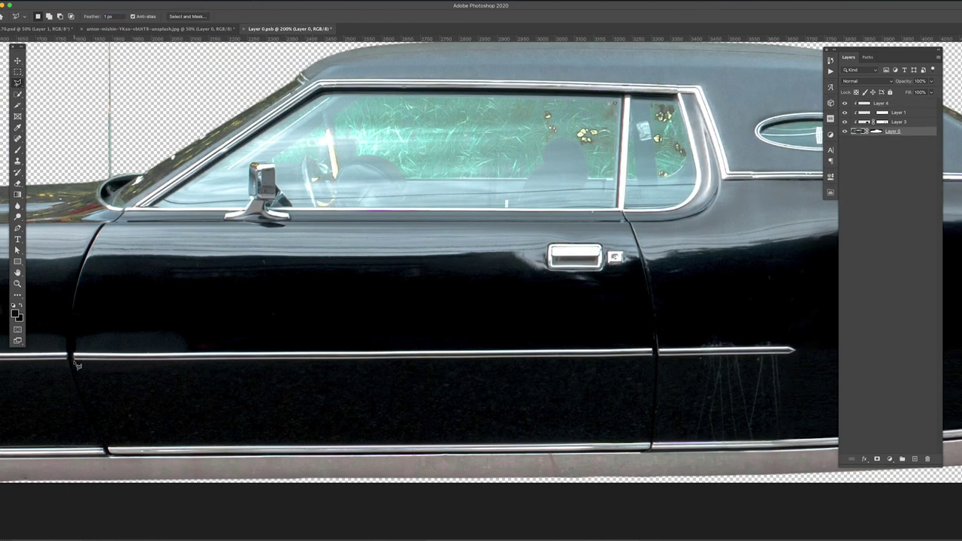
drag(353, 349, 74, 358)
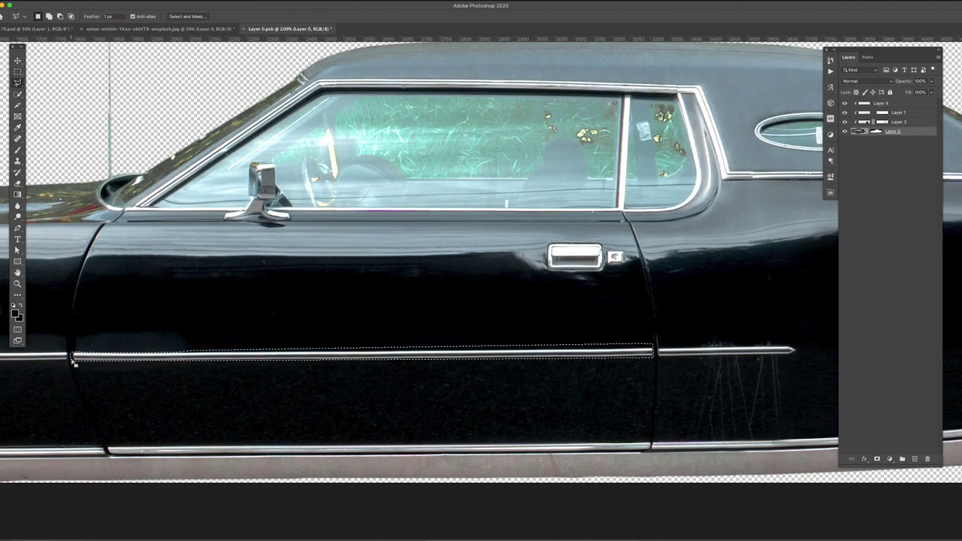
key(ctrl+j)
Step: Raise Layer 5 in the stack and drag its trim rearward along the door line
key(v)
scroll(696, 373, right, 5)
drag(526, 373, 696, 373)
key(ctrl+bracketright)
key(ctrl+bracketright)
drag(436, 392, 441, 389)
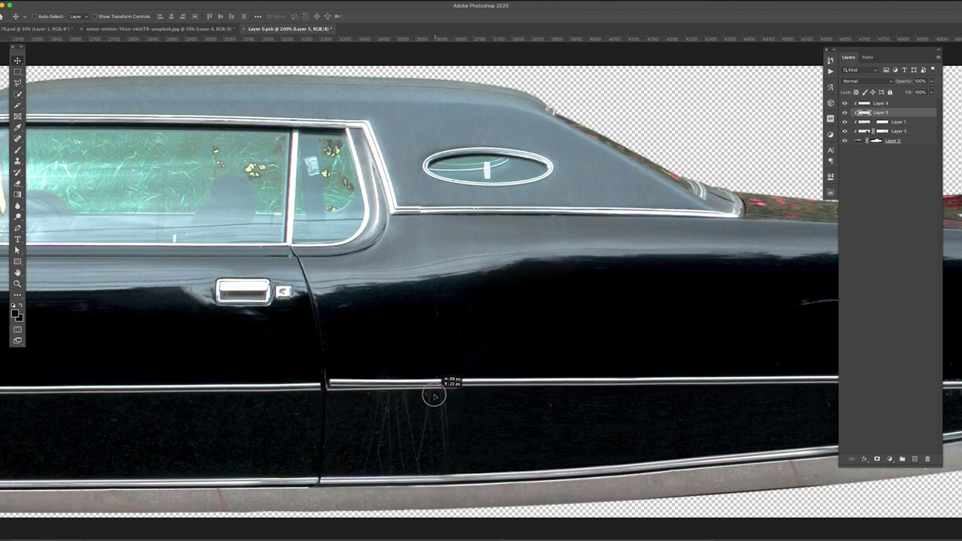
scroll(441, 316, right, 5)
Step: Skew the Layer 5 trim into alignment, then zoom out to check it against Layer 4
key(ctrl+t)
right_click(578, 384)
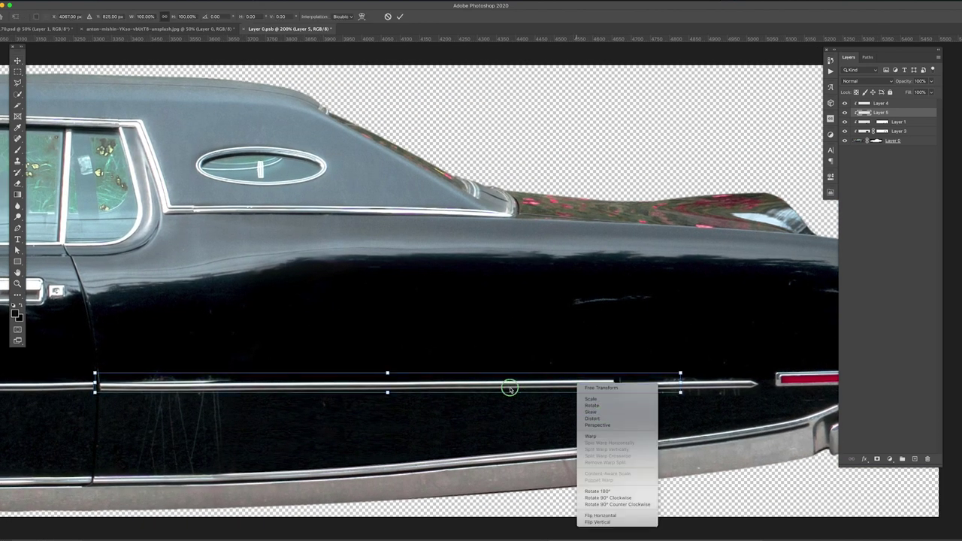
key(Escape)
key(ctrl+minus)
key(Return)
key(alt+bracketright)
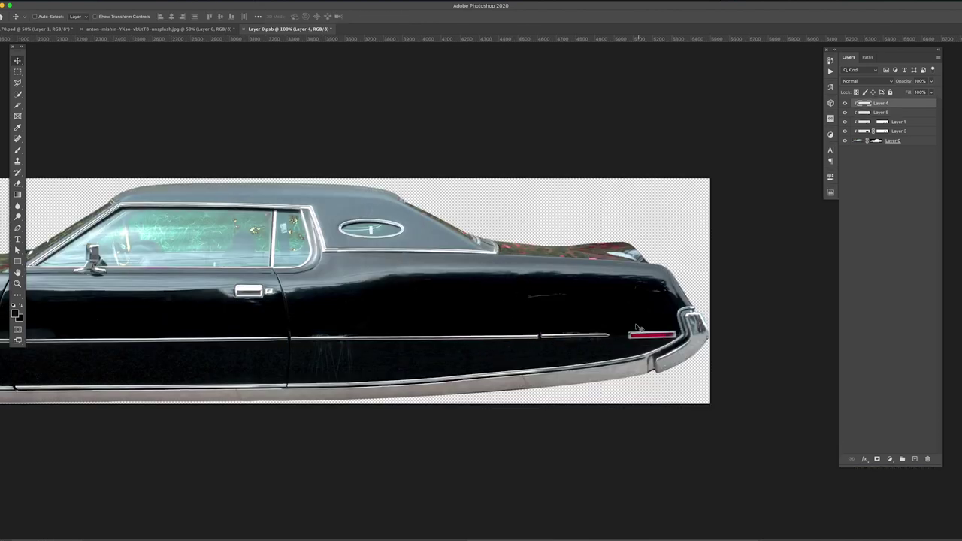
key(ctrl+plus)
key(ctrl+plus)
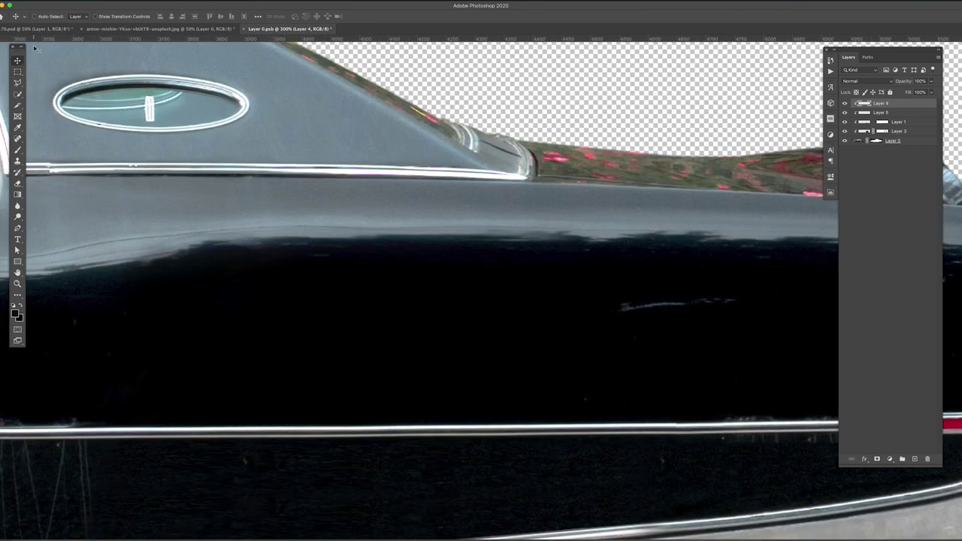
Step: Select the original car layer and set the Clone Stamp brush size
scroll(495, 333, right, 5)
key(e)
scroll(496, 387, left, 5)
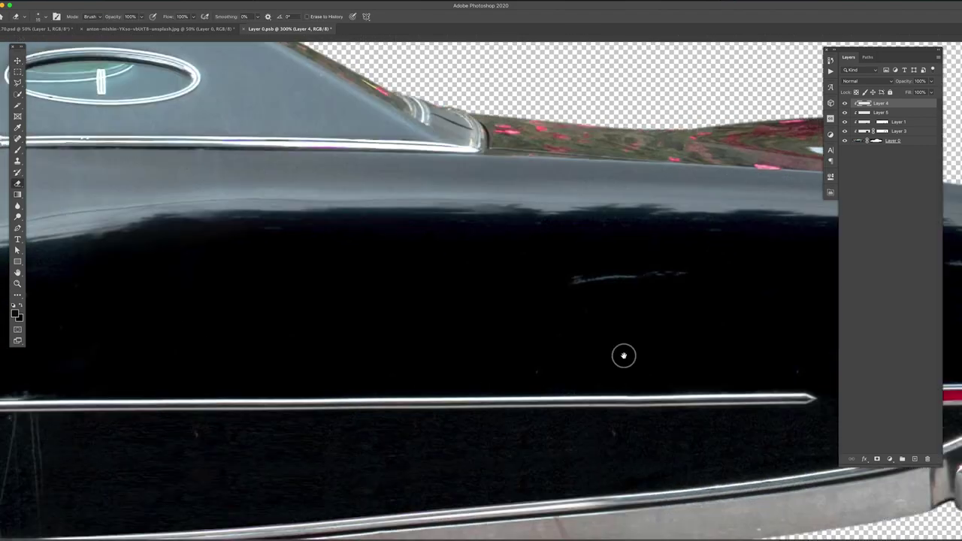
scroll(623, 354, left, 5)
key(alt+comma)
key(s)
right_click(516, 355)
click(516, 354)
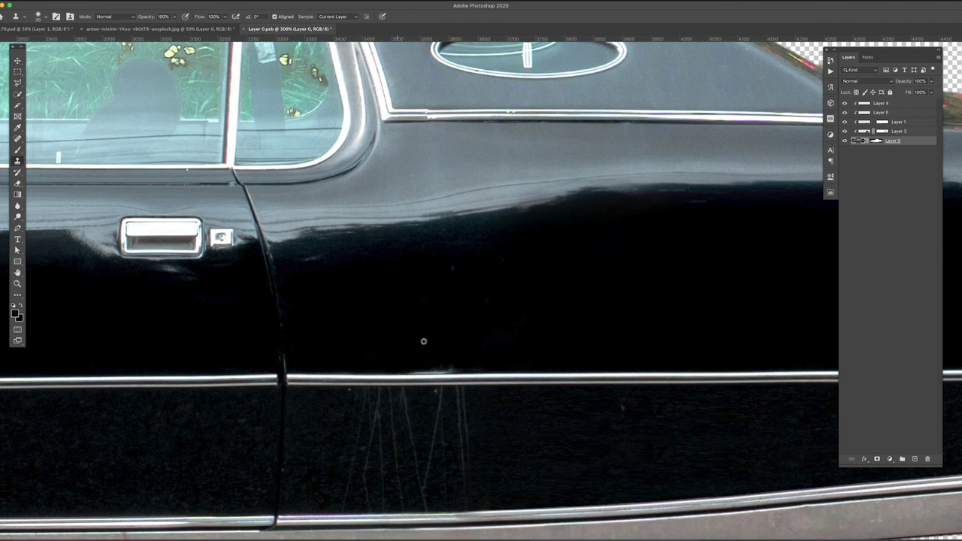
Step: Review the whole car across both documents and select Layer 1's mask for brush painting
key(ctrl+minus)
key(ctrl+minus)
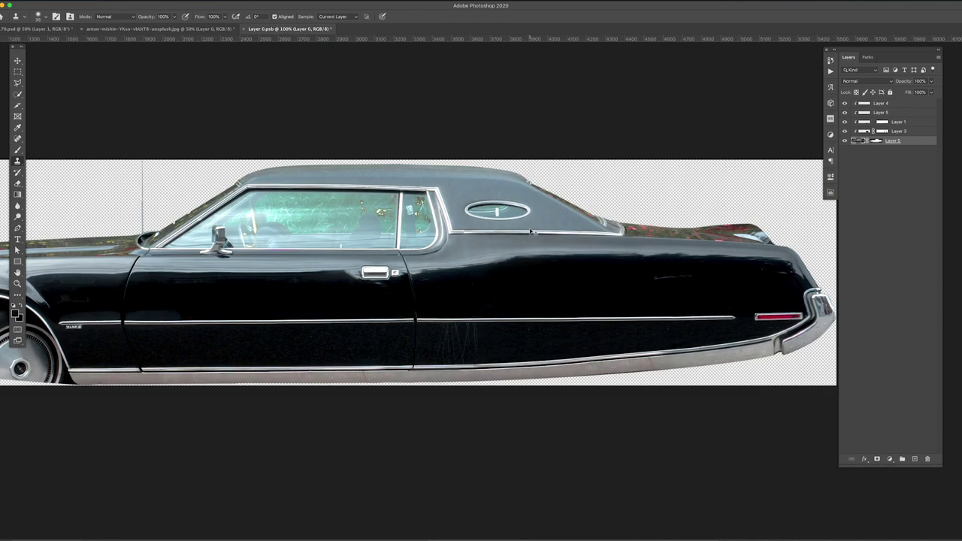
key(ctrl+minus)
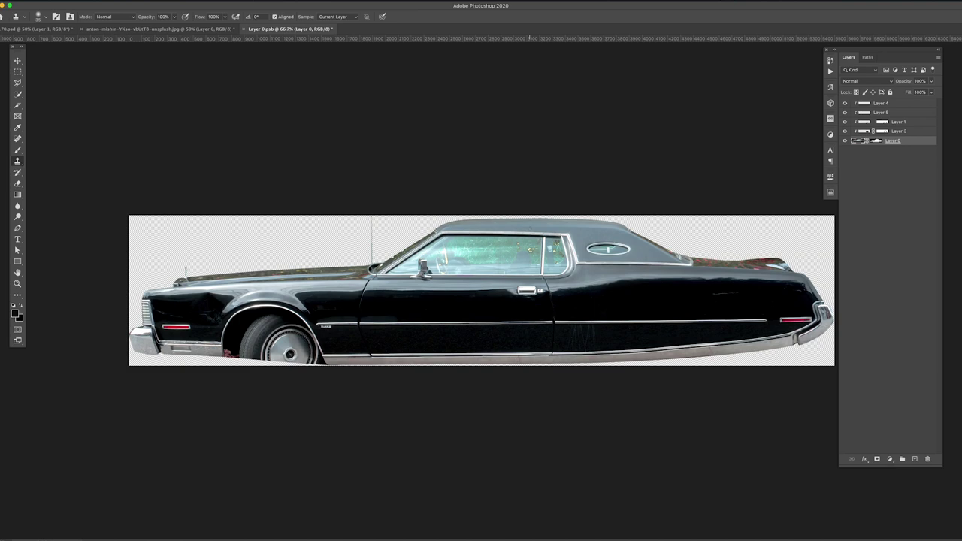
click(38, 28)
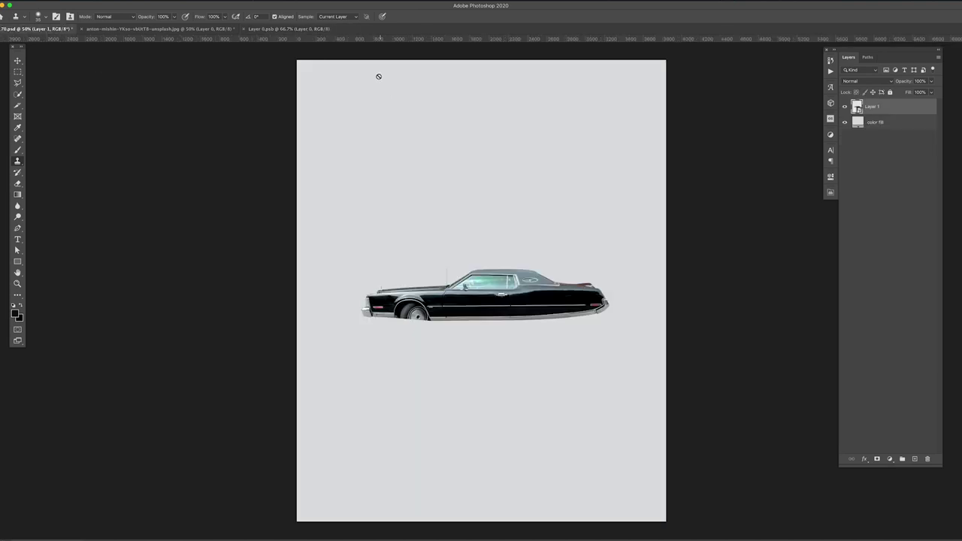
click(290, 29)
key(ctrl+plus)
key(ctrl+plus)
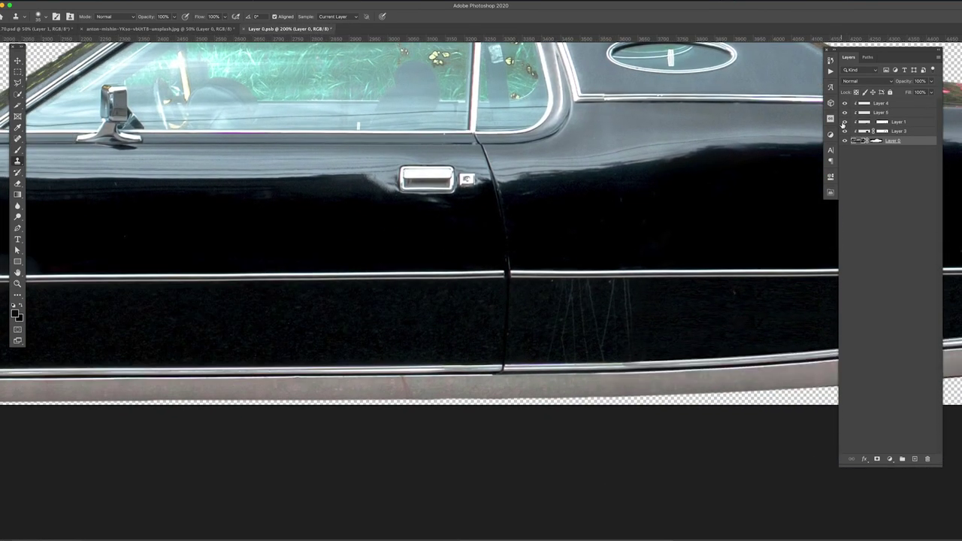
click(844, 123)
key(b)
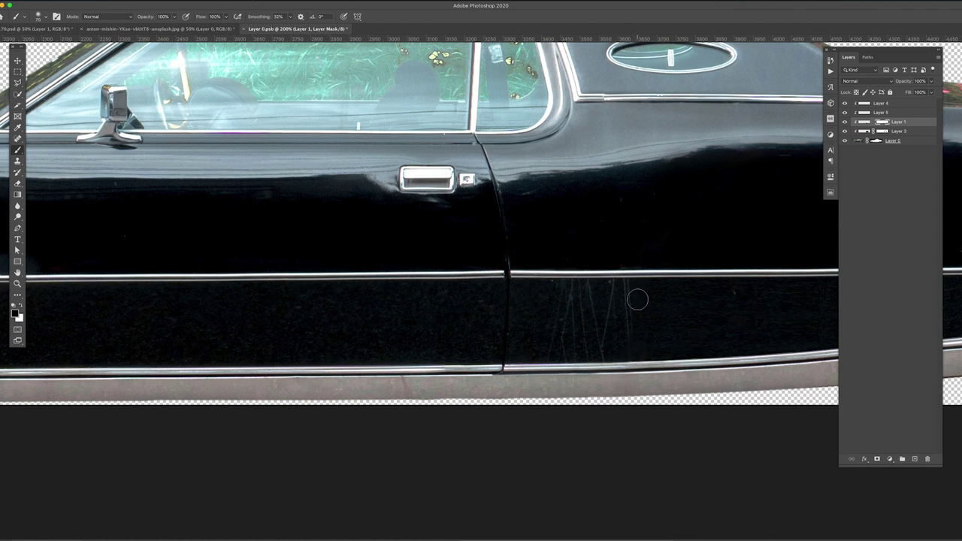
key(ctrl+minus)
Step: Select the base car layer and bring up the original anton-mishin unsplash.jpg photo
key(v)
scroll(429, 296, left, 3)
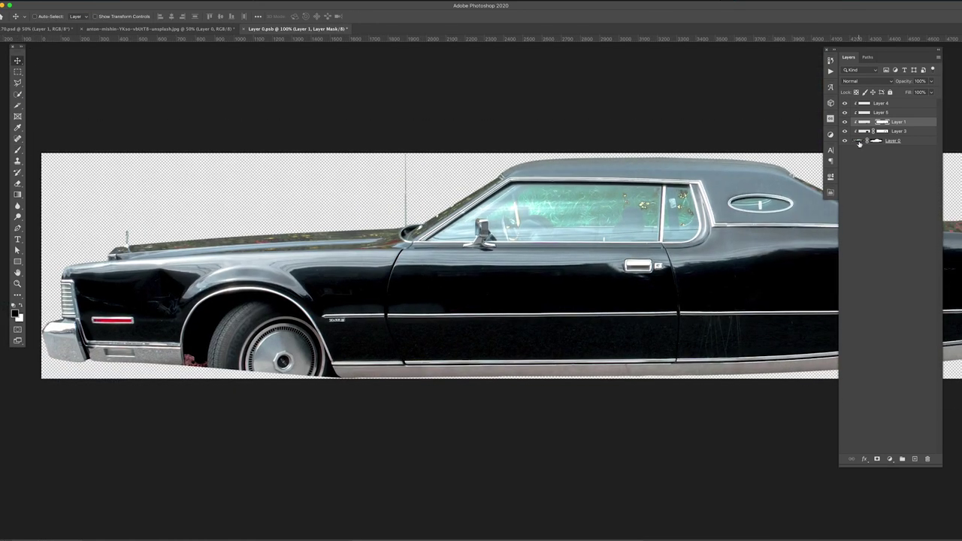
click(859, 141)
key(j)
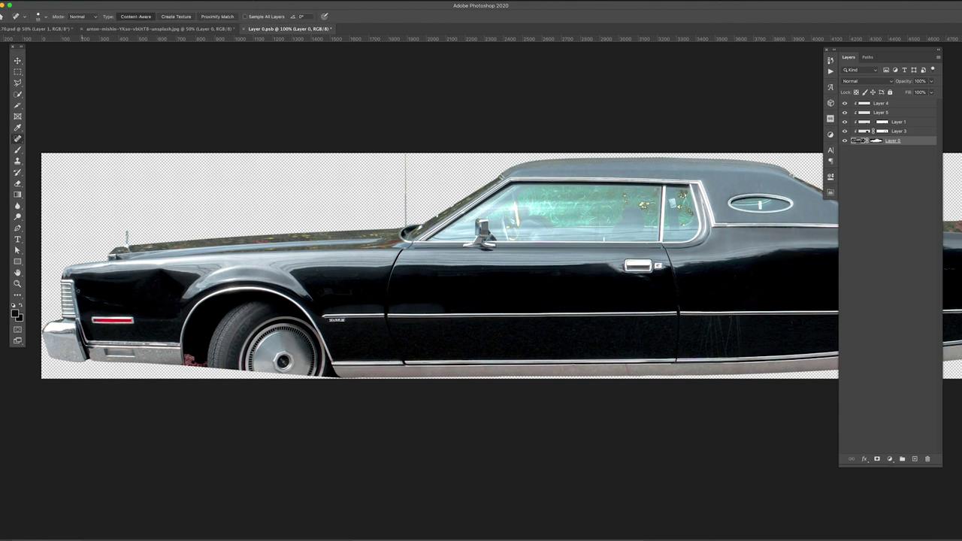
key(v)
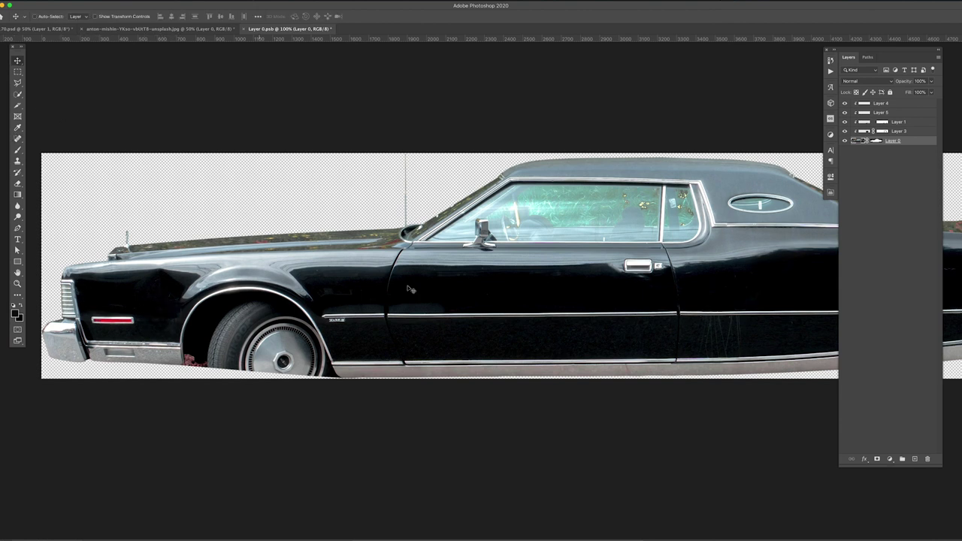
click(157, 28)
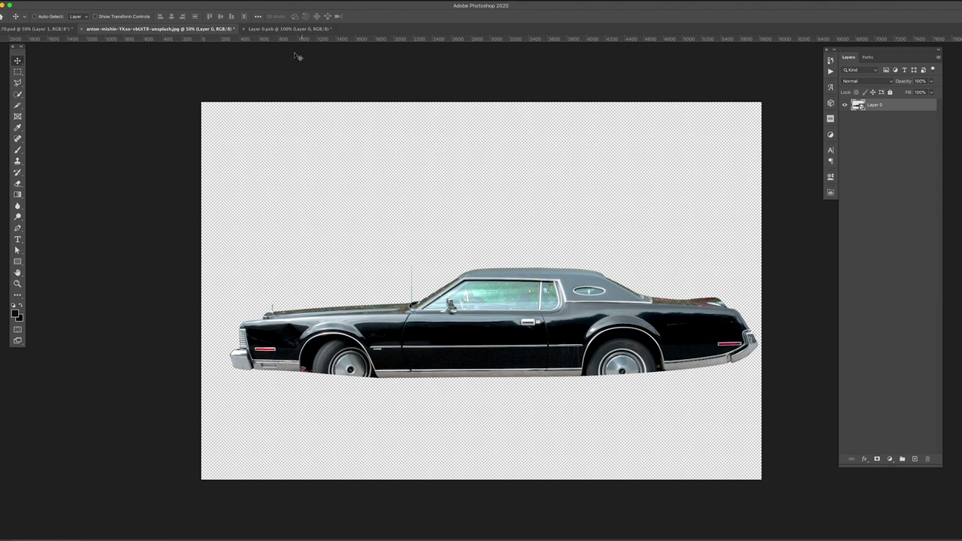
Step: Close the unsplash photo without saving, then copy a door section to Layer 6 and shift it left
key(ctrl+w)
click(454, 172)
key(m)
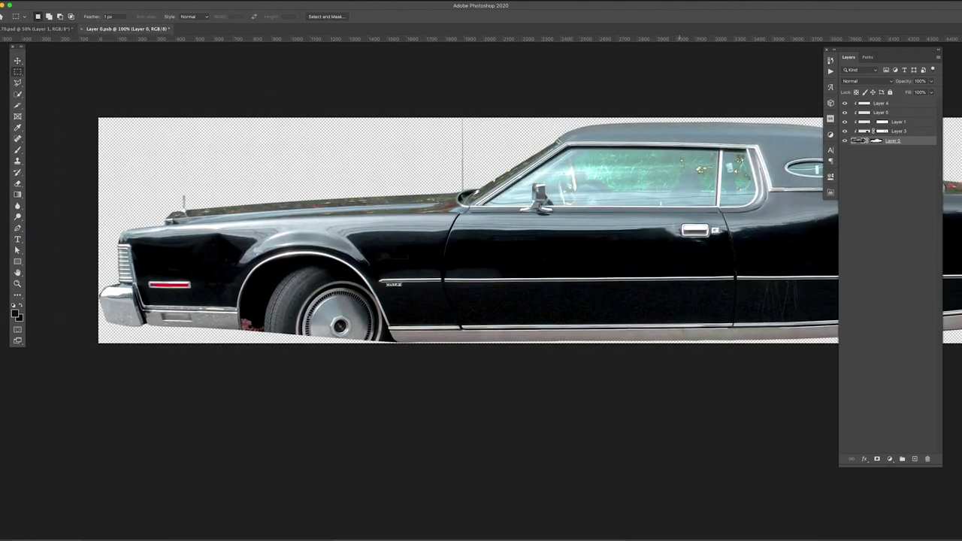
key(ctrl+j)
drag(602, 264, 376, 260)
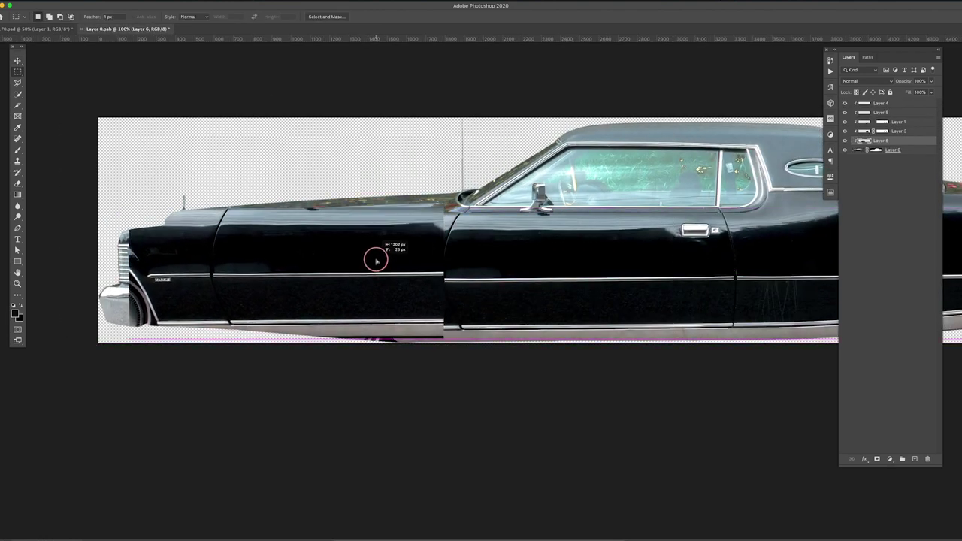
key(ctrl+t)
mouse_move(129, 318)
mouse_down()
mouse_move(131, 206)
mouse_move(154, 197)
mouse_up()
key(Return)
Step: Copy the lower chrome strip to Layer 7, hide Layer 6, and move the strip under the front
key(l)
key(ctrl+z)
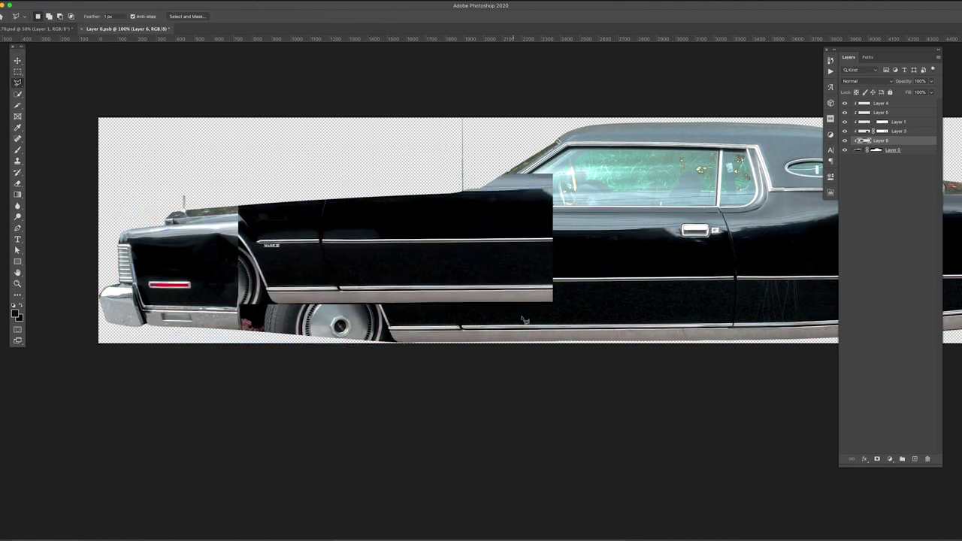
drag(559, 302, 557, 284)
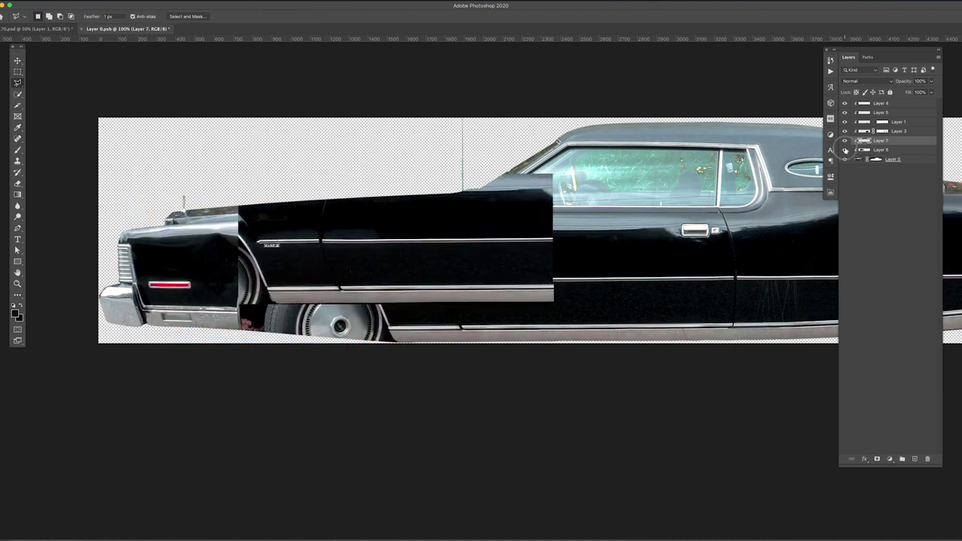
key(ctrl+j)
click(844, 150)
key(v)
mouse_move(399, 292)
mouse_down()
mouse_move(255, 309)
mouse_move(235, 334)
mouse_up()
Step: Puppet-warp the Layer 7 chrome strip with pins to follow the car's lower edge
click(121, 188)
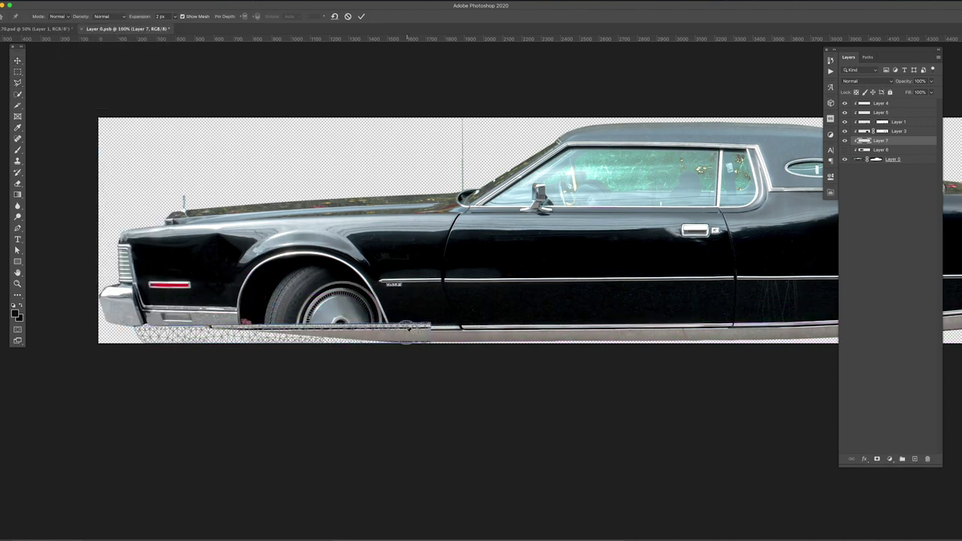
click(427, 334)
drag(155, 331, 154, 317)
click(257, 320)
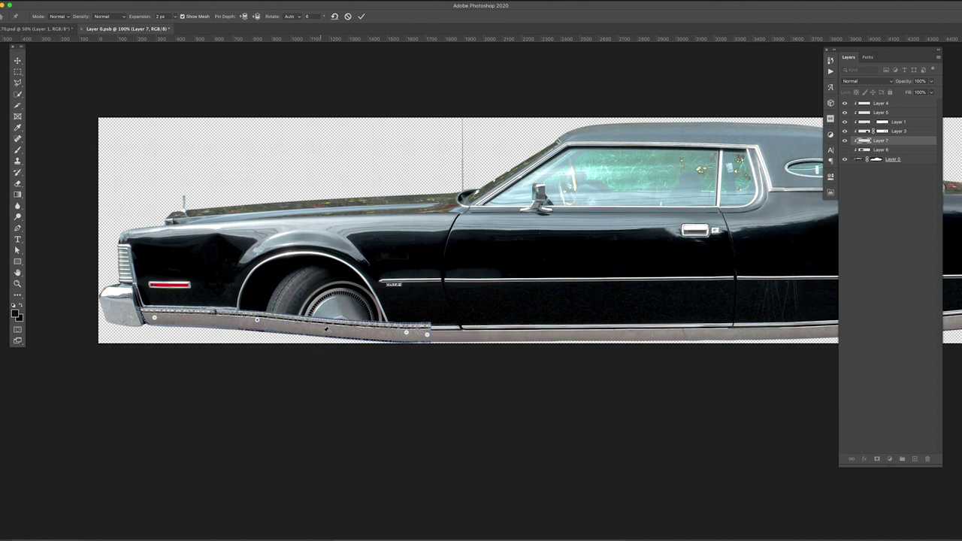
click(326, 331)
mouse_move(257, 321)
mouse_down()
mouse_move(257, 332)
mouse_move(262, 319)
mouse_up()
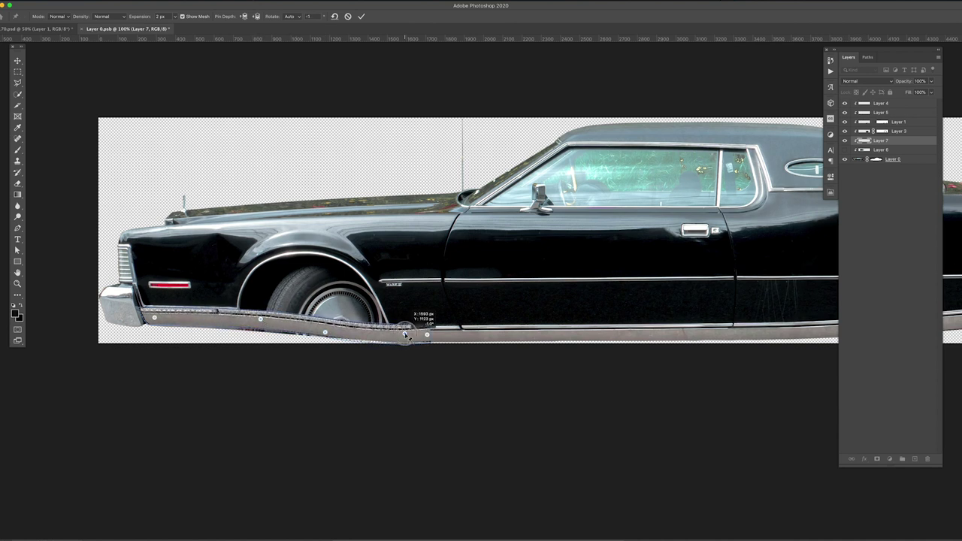
drag(406, 332, 428, 337)
key(Return)
Step: Paint the Layer 0 mask with a soft brush at 85% smoothing, then select Layer 7
click(875, 159)
key(b)
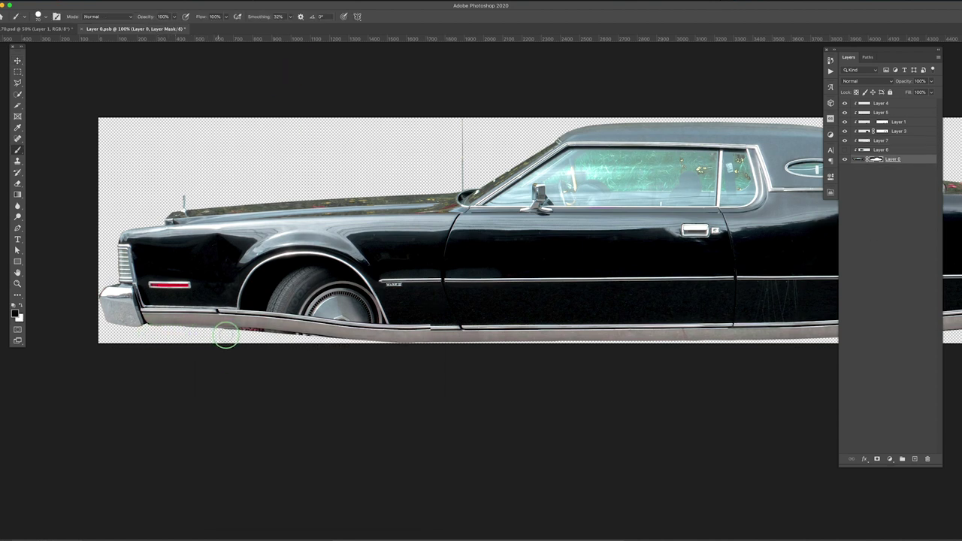
drag(291, 24, 312, 23)
right_click(239, 298)
key(Escape)
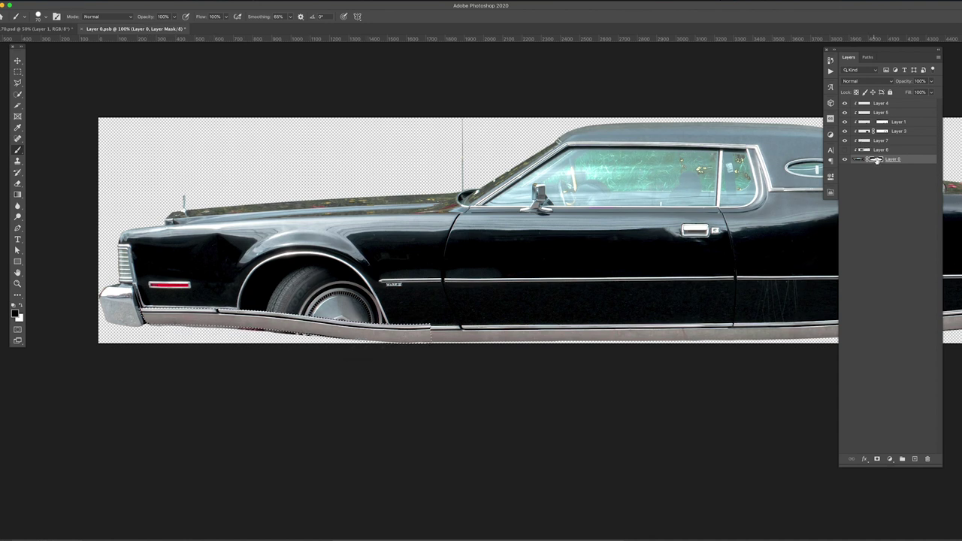
key(ctrl+d)
click(872, 141)
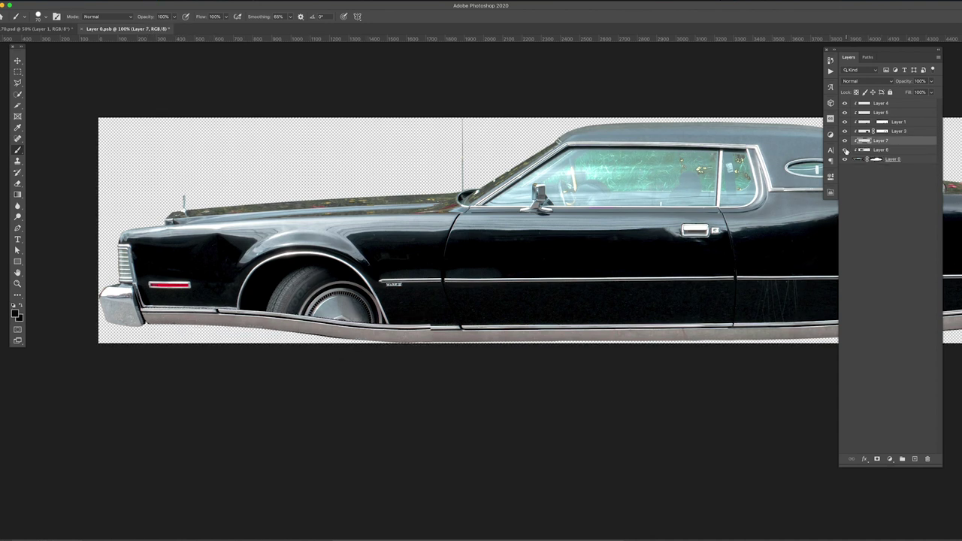
right_click(425, 328)
key(Escape)
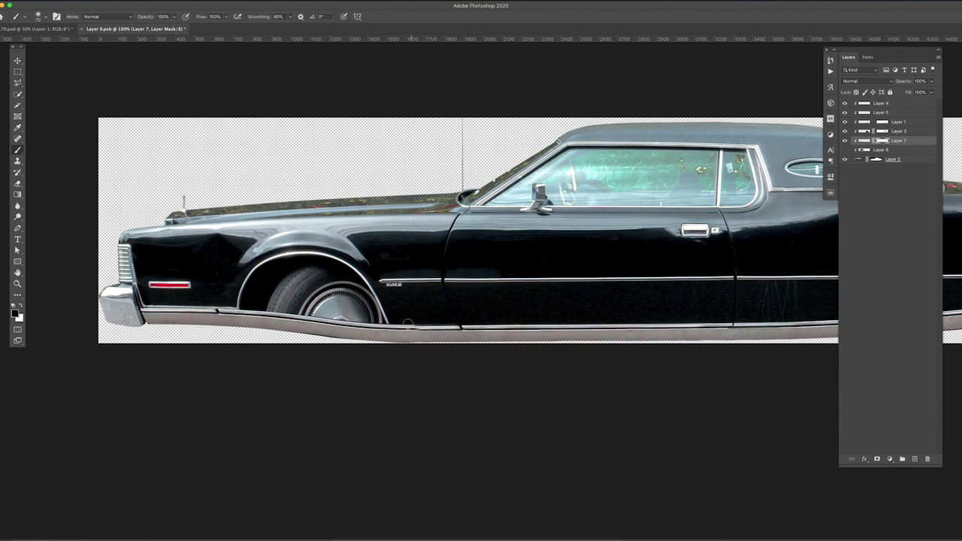
Step: Puppet-warp the bottom trim again with two pins and inspect the join up close
click(188, 2)
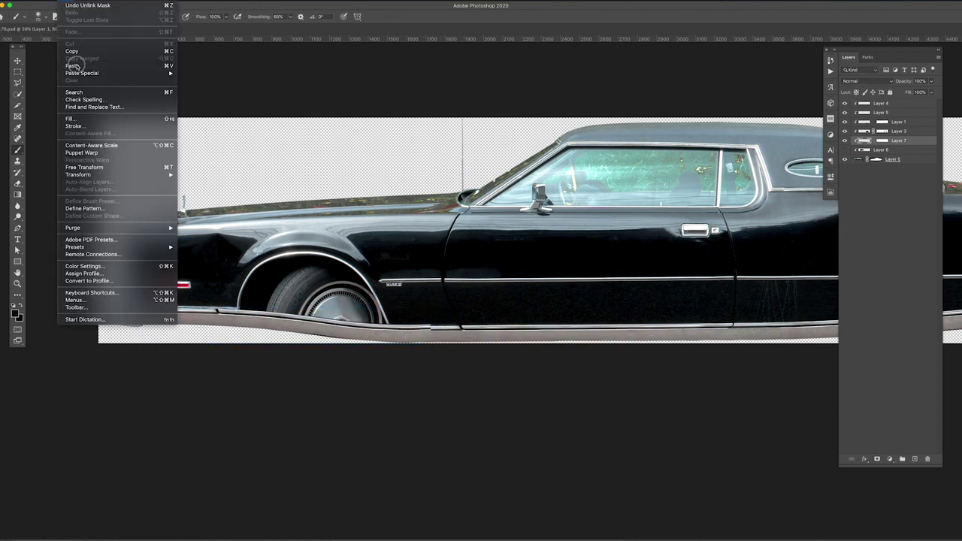
click(210, 263)
click(284, 324)
click(230, 321)
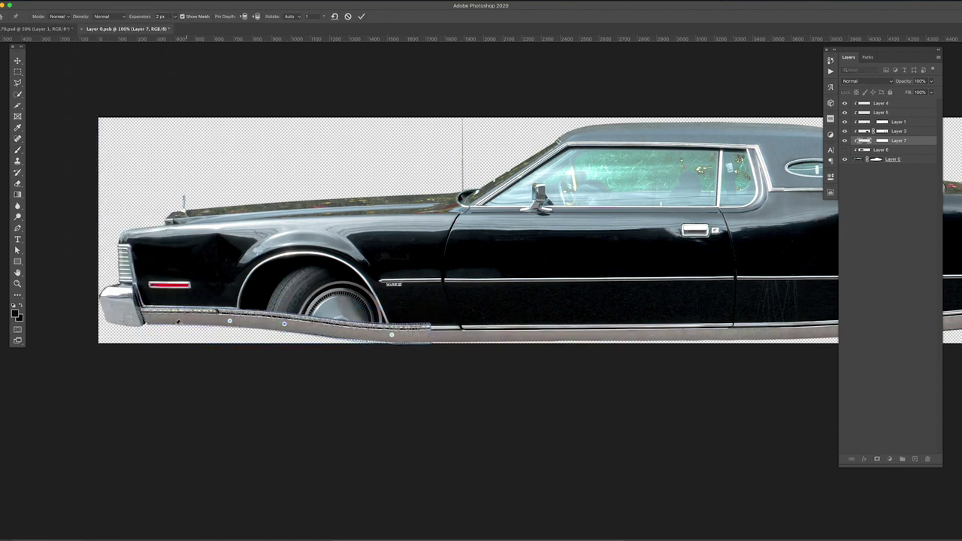
key(Return)
key(ctrl+plus)
key(ctrl+plus)
key(ctrl+plus)
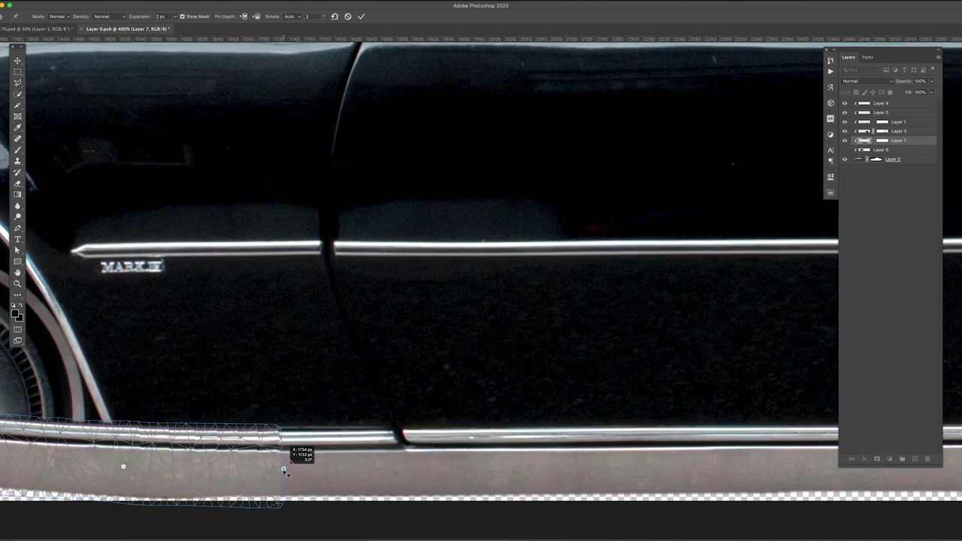
key(b)
key(ctrl+backslash)
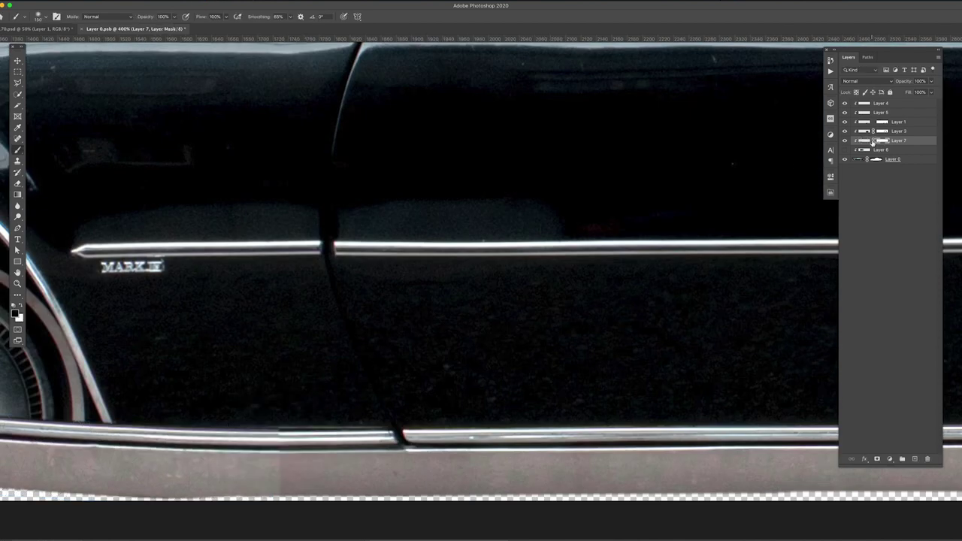
key(ctrl+1)
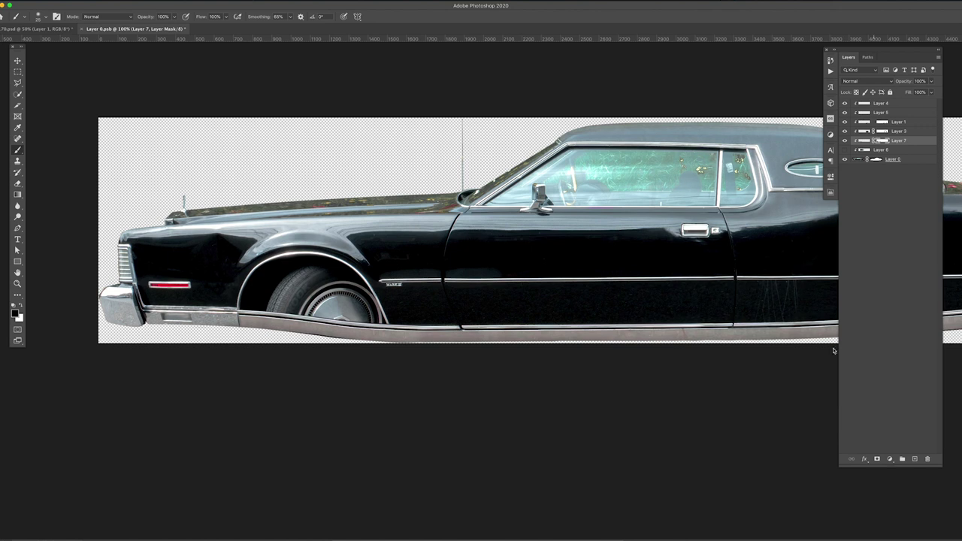
Step: Fill the chrome strip on Layer 6 with black and move the panel left and down over the front
key(m)
drag(254, 230, 557, 252)
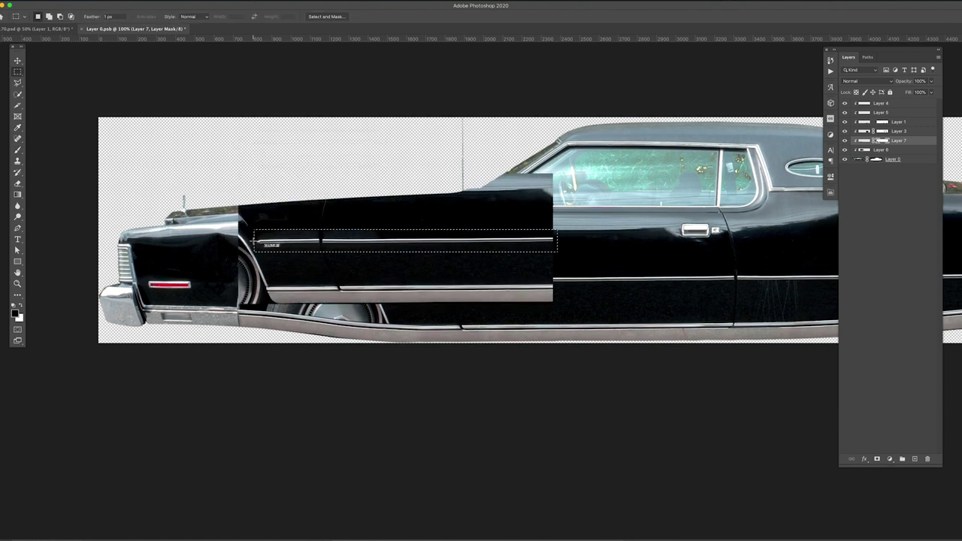
double_click(863, 153)
key(Escape)
key(shift+BackSpace)
key(Return)
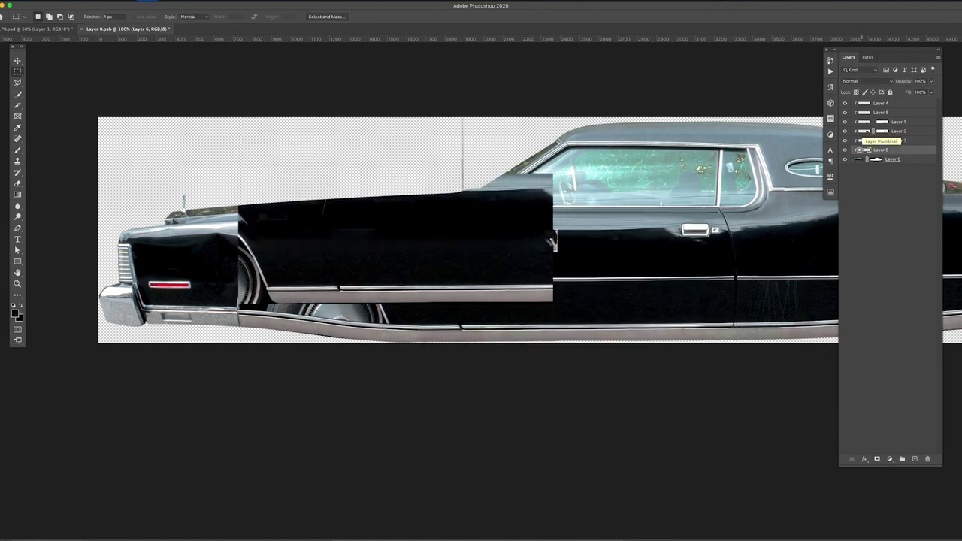
key(super+d)
key(v)
drag(315, 262, 217, 313)
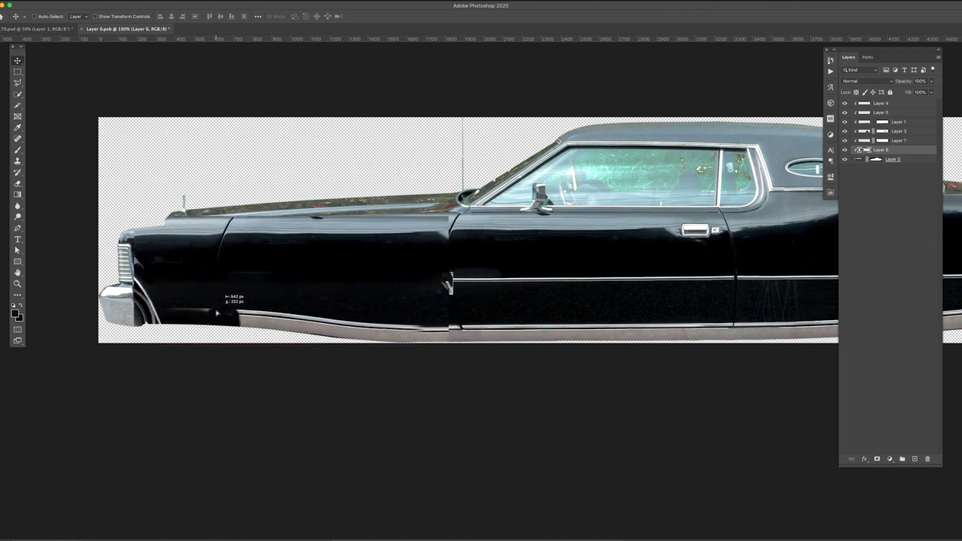
Step: Mask Layer 6 and paint black with a brush up to size 300 to reveal the wheel arch
click(877, 460)
key(b)
right_click(331, 380)
mouse_move(451, 285)
mouse_down()
mouse_move(391, 255)
mouse_move(268, 226)
mouse_move(165, 285)
mouse_move(177, 315)
mouse_move(248, 331)
mouse_up()
key(bracketright)
key(bracketright)
key(bracketright)
drag(370, 256, 234, 250)
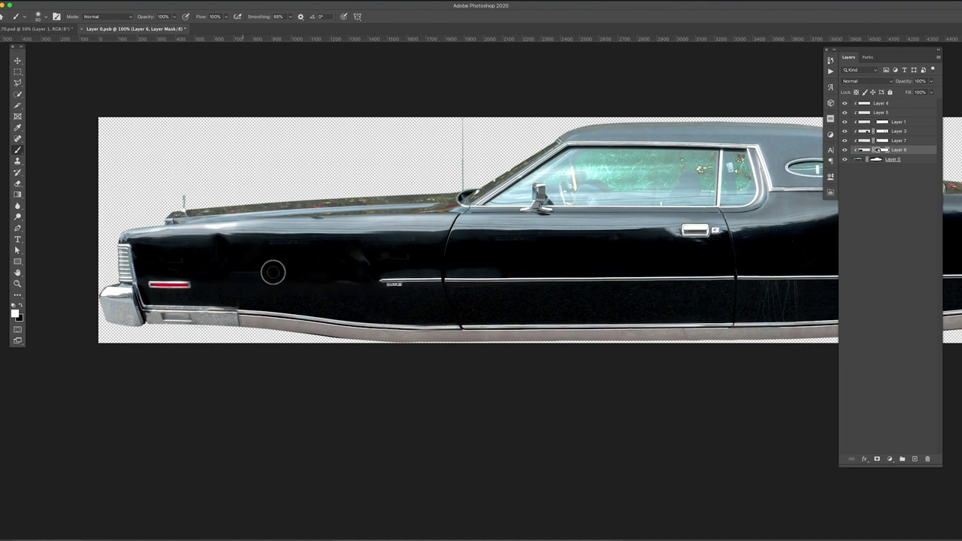
Step: Copy the side badge to a new top layer and slide it left along the trim
key(m)
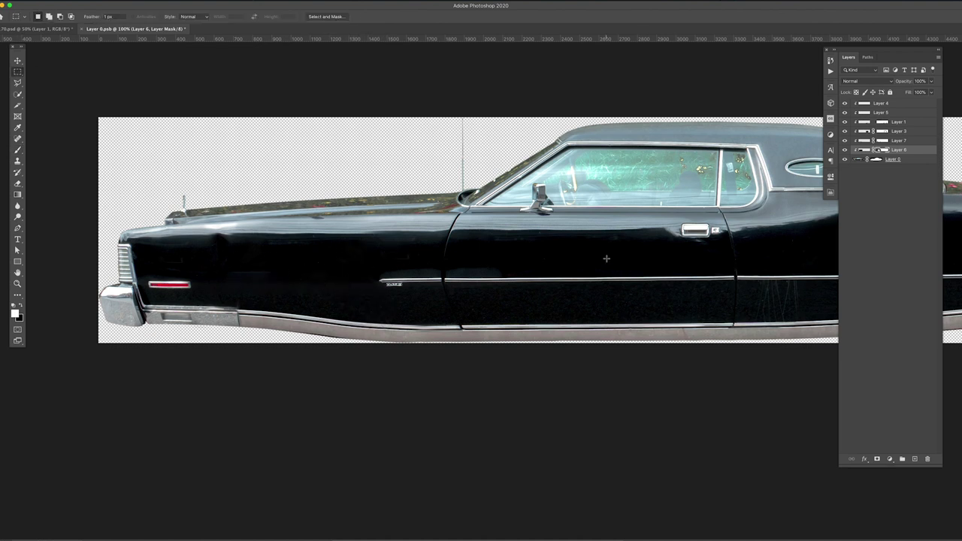
key(b)
key(bracketleft)
key(bracketleft)
key(bracketleft)
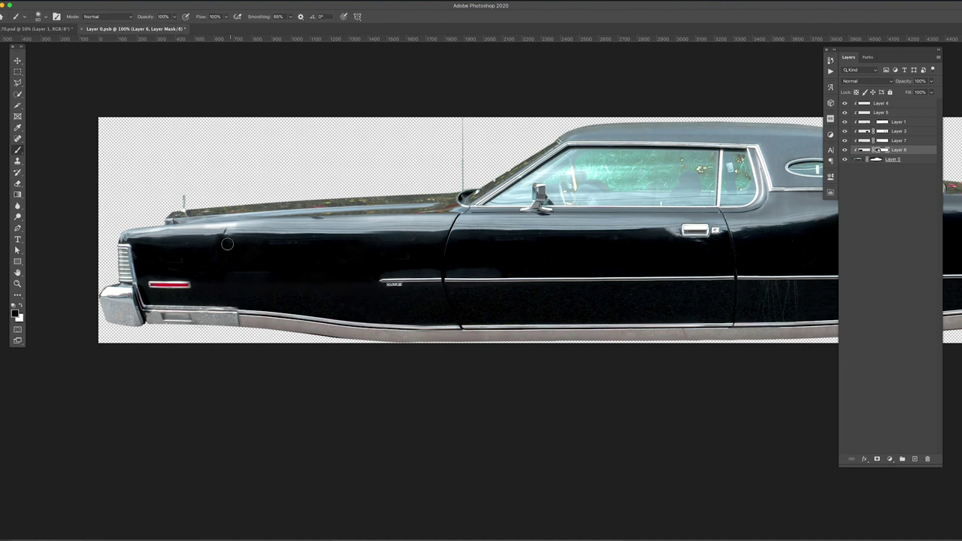
key(l)
click(442, 283)
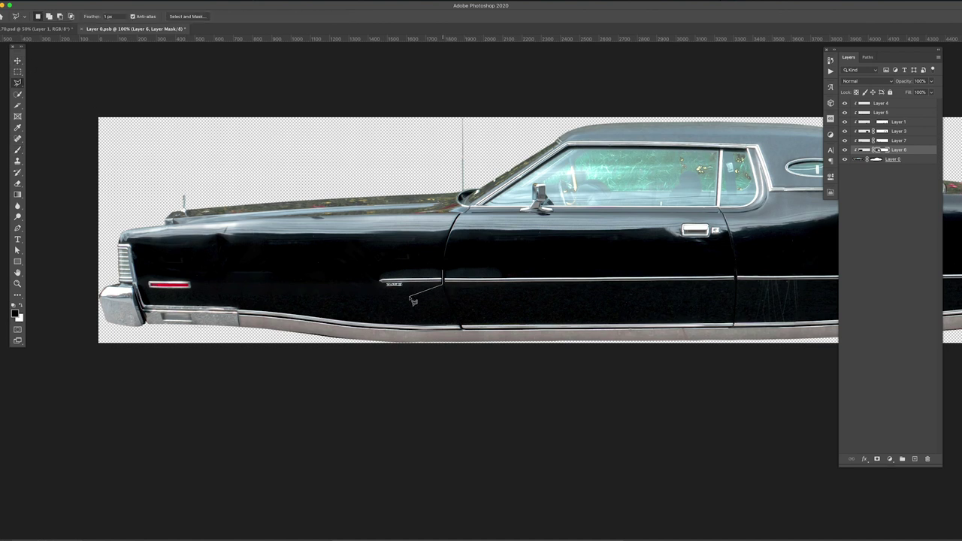
key(ctrl+j)
key(ctrl+shift+bracketright)
key(v)
drag(494, 275, 321, 275)
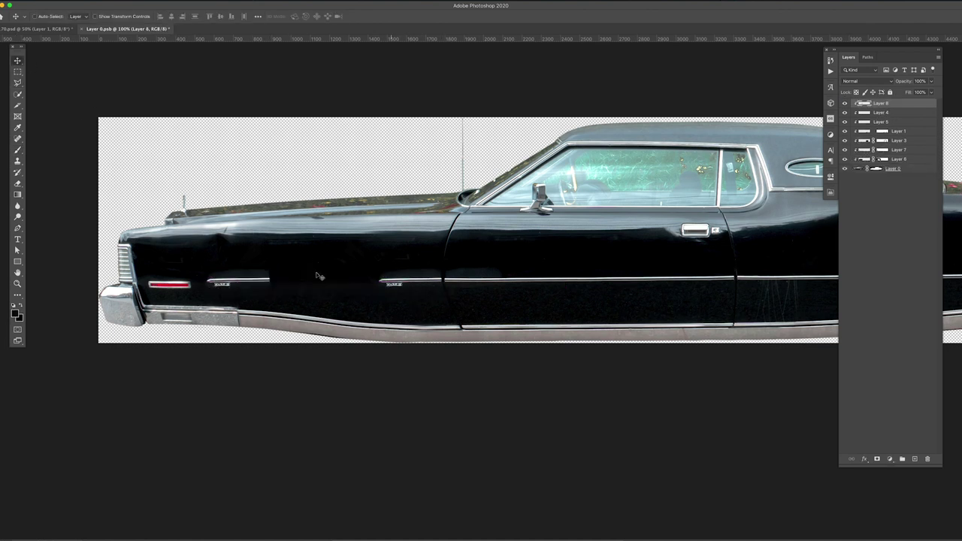
Step: Content-aware fill away the original badge on the door
key(l)
click(273, 280)
click(203, 280)
click(203, 260)
click(278, 256)
key(Escape)
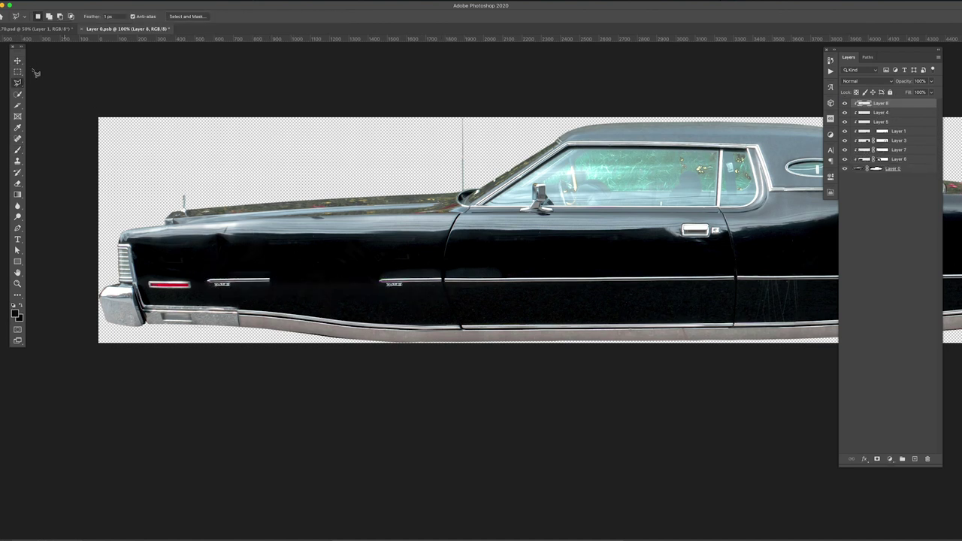
key(m)
drag(445, 276, 374, 286)
key(alt+comma)
key(shift+BackSpace)
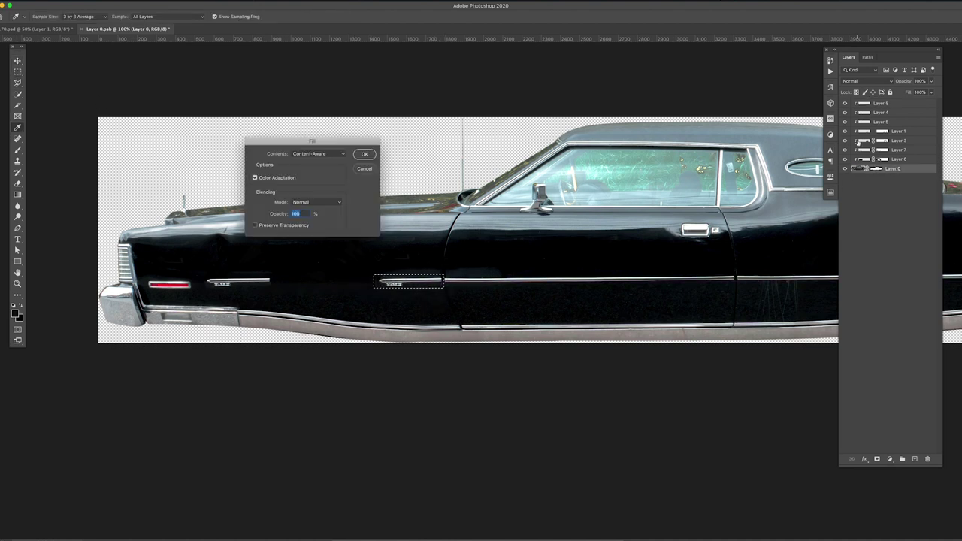
key(Return)
key(ctrl+d)
Step: Duplicate the chrome strip layer and slide the copy left along the door
key(b)
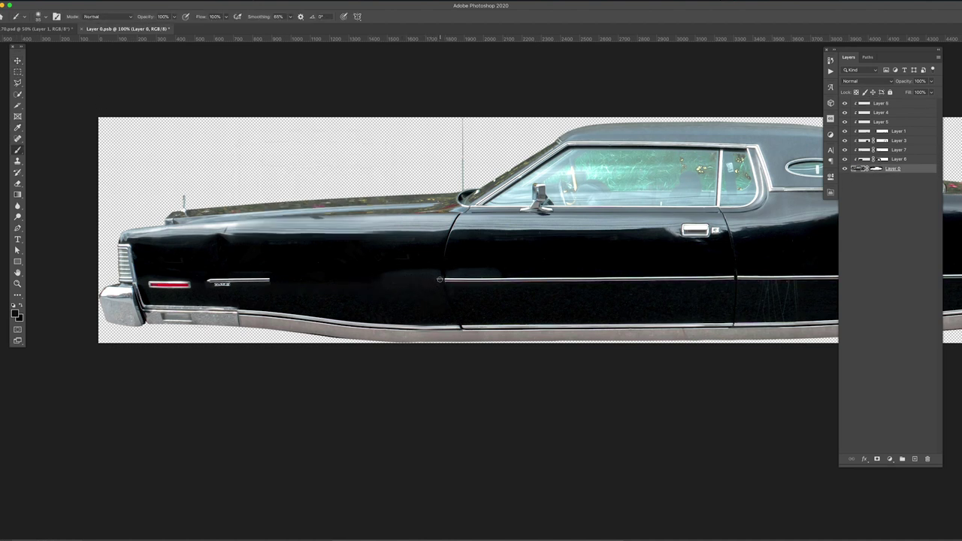
key(v)
click(880, 121)
mouse_move(527, 278)
mouse_down()
mouse_move(343, 279)
mouse_move(476, 284)
mouse_up()
Step: Erase and mask the overlaps on Layer 8 and Layer 5 copy, then return to the poster
key(e)
key(bracketright)
key(bracketright)
key(bracketright)
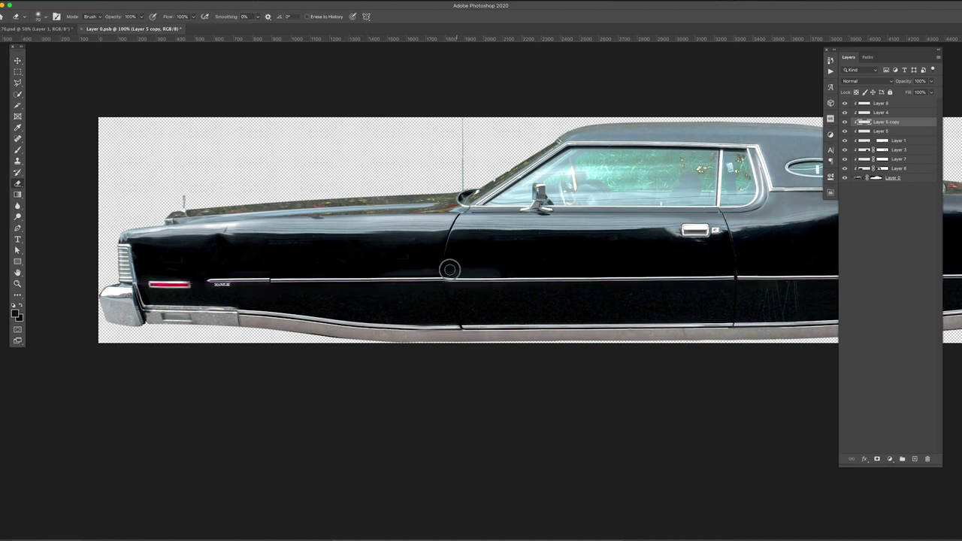
key(alt+bracketright)
key(alt+bracketright)
key(b)
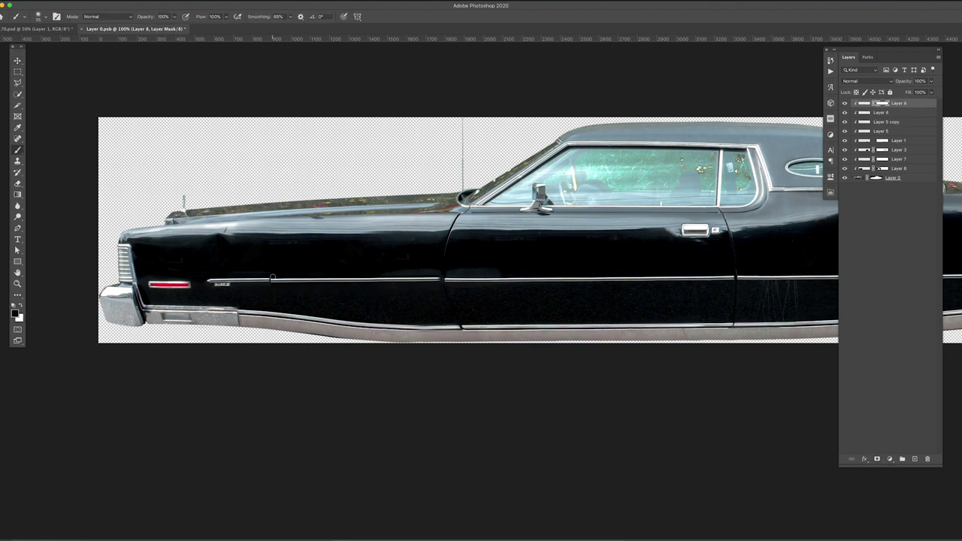
key(alt+bracketleft)
key(alt+bracketleft)
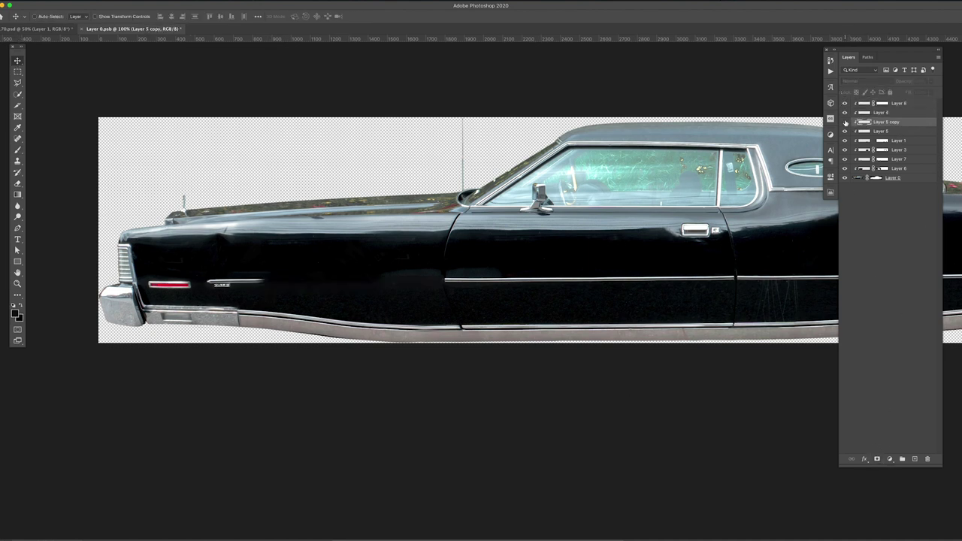
key(v)
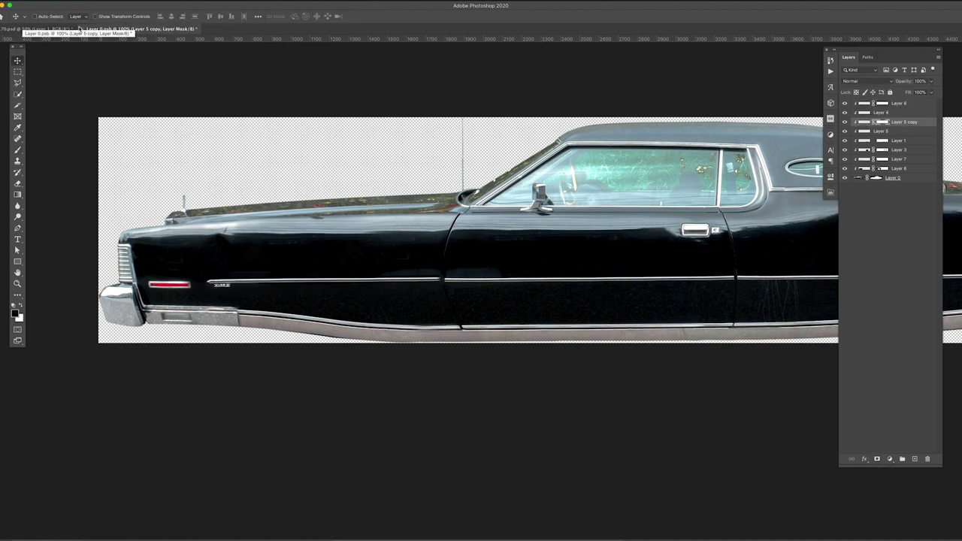
click(34, 29)
Step: Fill a lassoed shape under the car with black on a new layer and motion-blur it sideways
click(17, 84)
drag(377, 350, 408, 350)
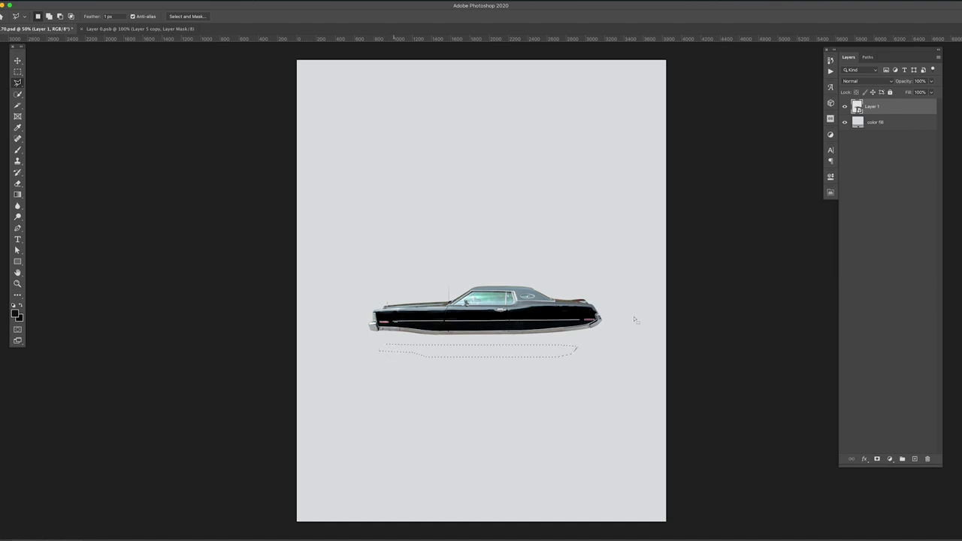
ctrl+click(915, 459)
key(i)
key(alt+BackSpace)
click(174, 0)
click(307, 117)
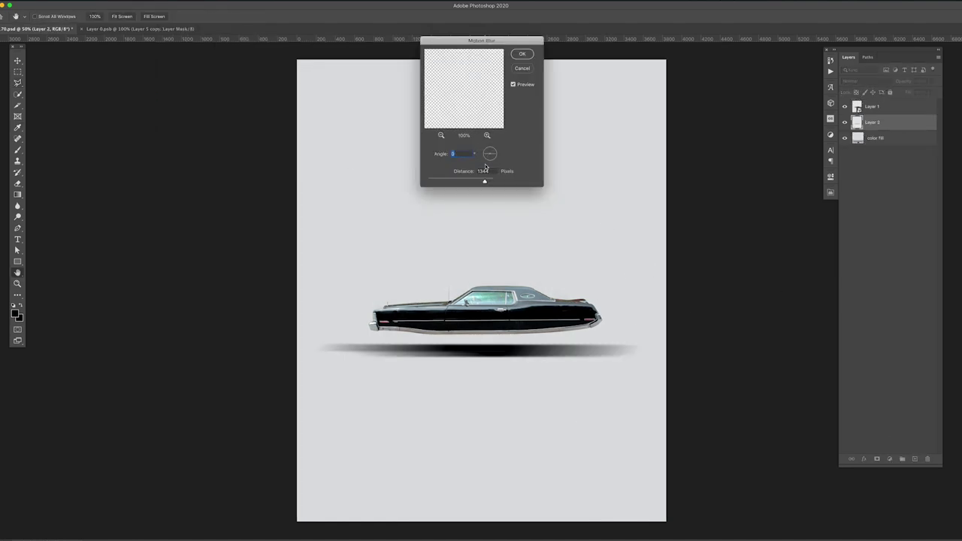
drag(485, 178, 474, 183)
key(Return)
Step: Duplicate the shadow at 75% opacity, move both up, and stretch them wider than the car
key(ctrl+j)
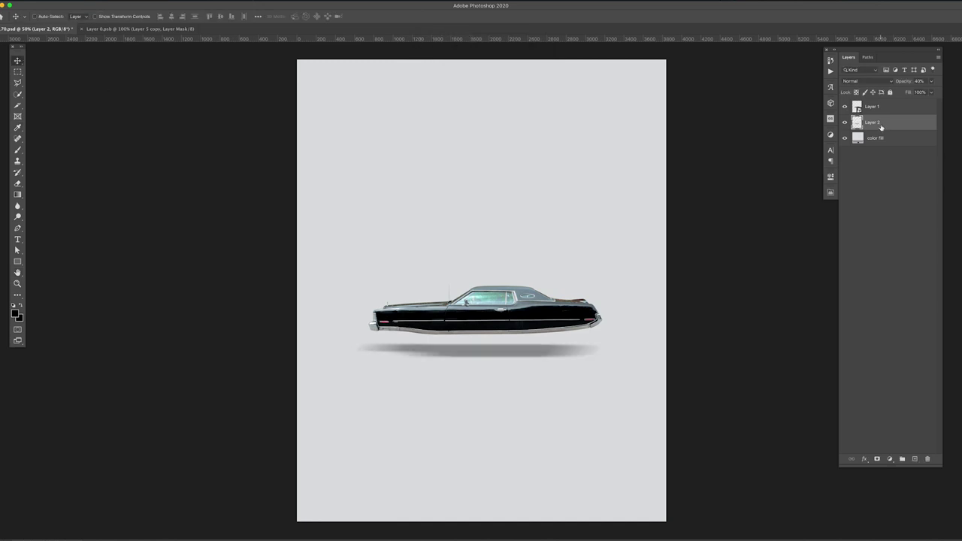
key(ctrl+t)
drag(599, 345, 594, 346)
key(Return)
drag(931, 81, 928, 91)
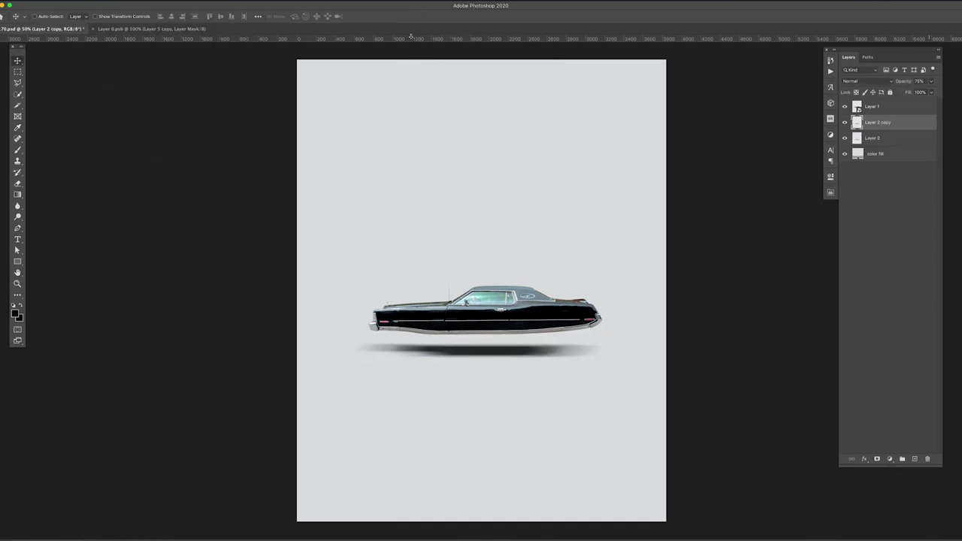
shift+click(872, 138)
drag(657, 307, 655, 296)
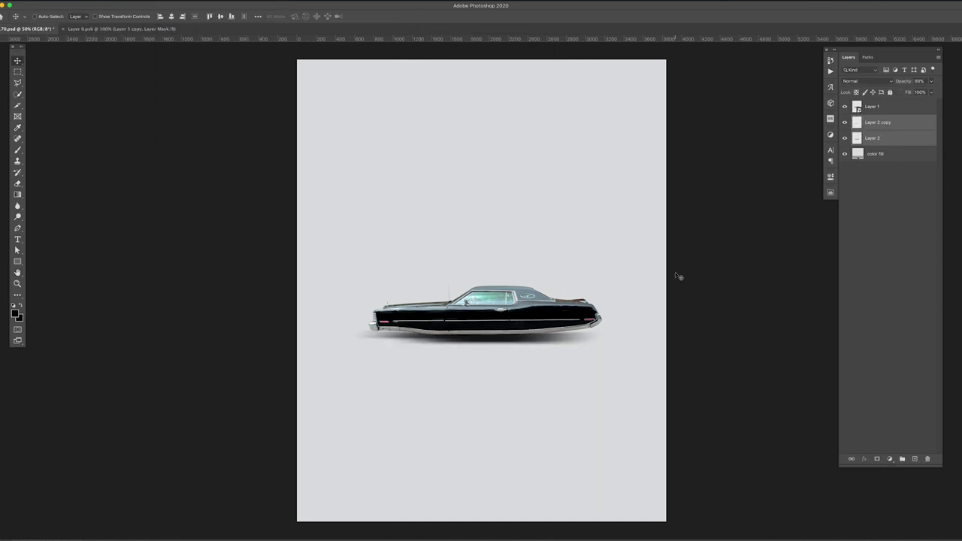
key(ctrl+t)
drag(607, 333, 614, 334)
key(Return)
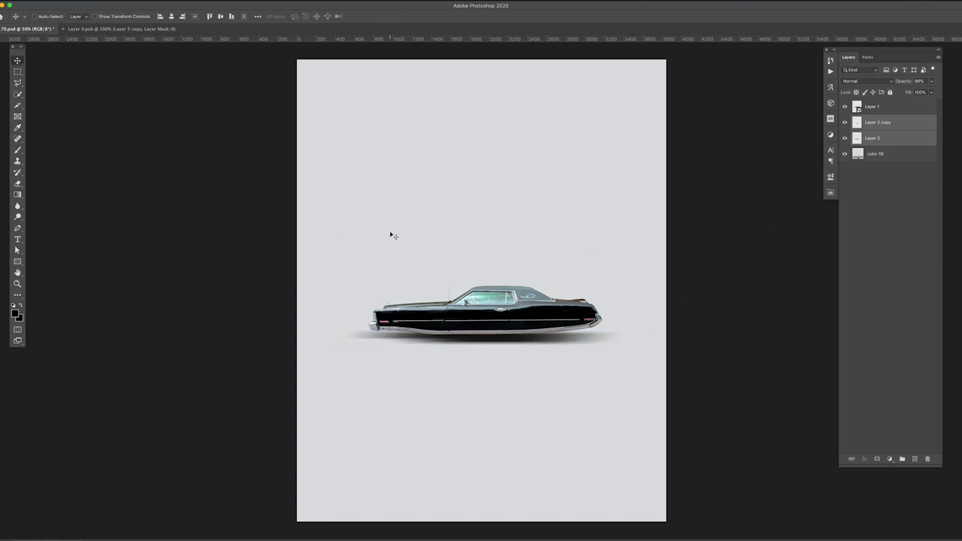
Step: Add a black-to-white Gradient Map adjustment above Layer 1
click(872, 106)
click(890, 459)
click(891, 521)
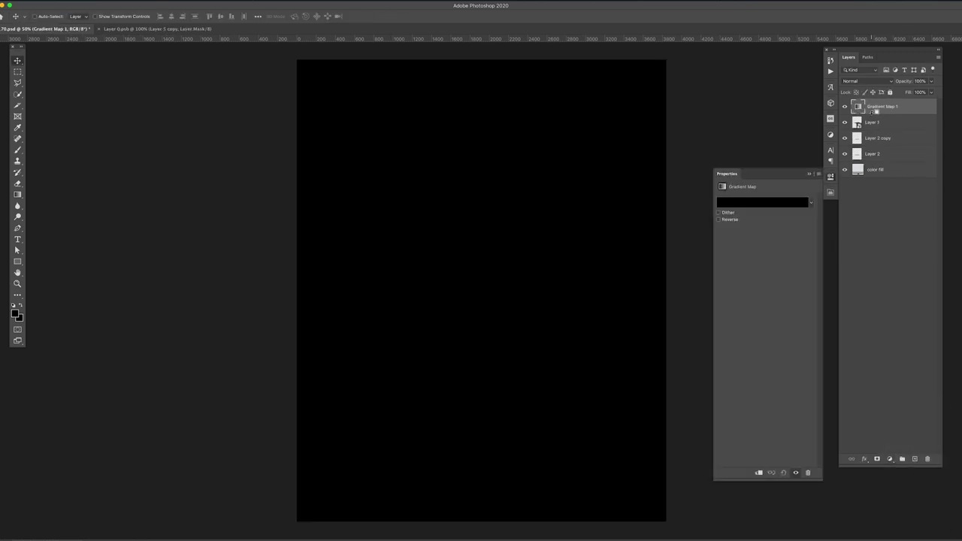
click(763, 202)
click(358, 125)
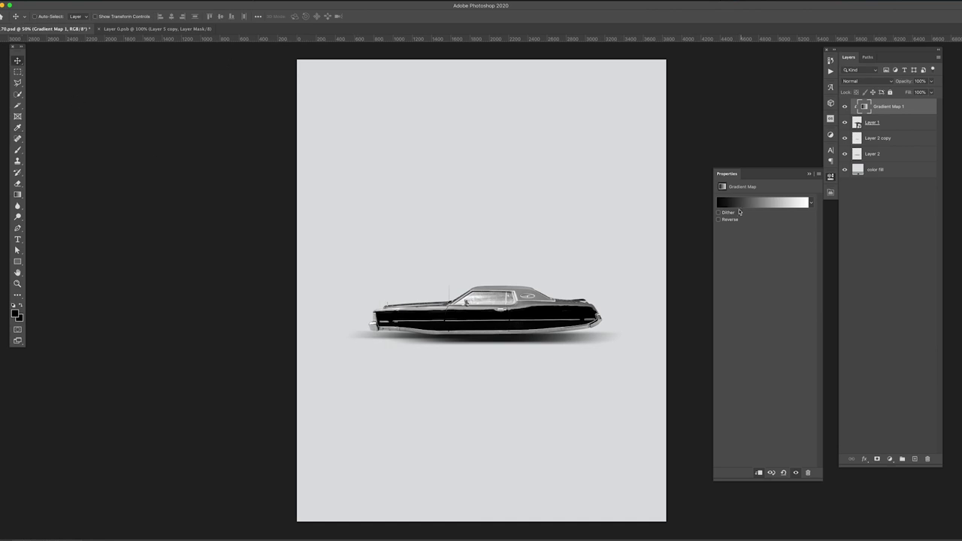
click(869, 219)
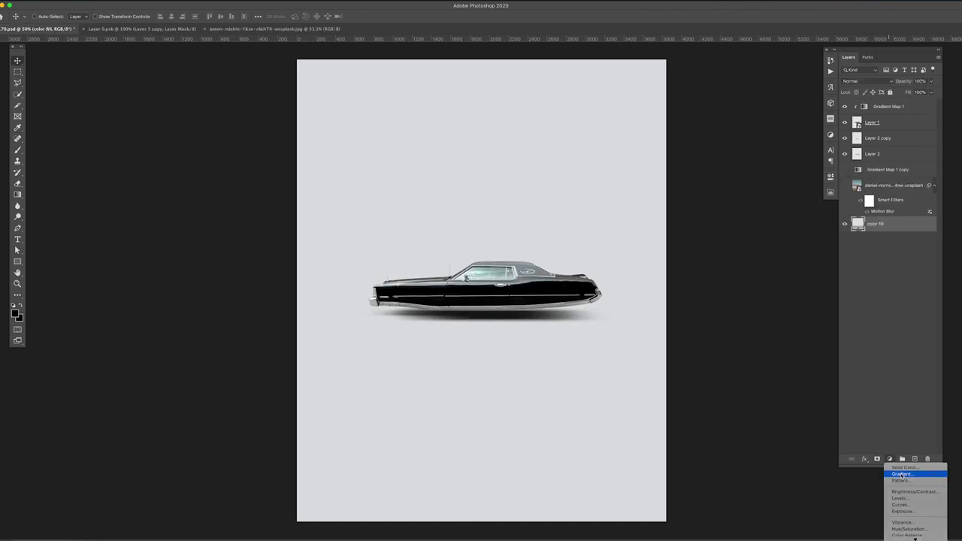
Step: Add a Gradient Fill layer with white and grey stops for the background
click(895, 468)
click(624, 196)
double_click(205, 344)
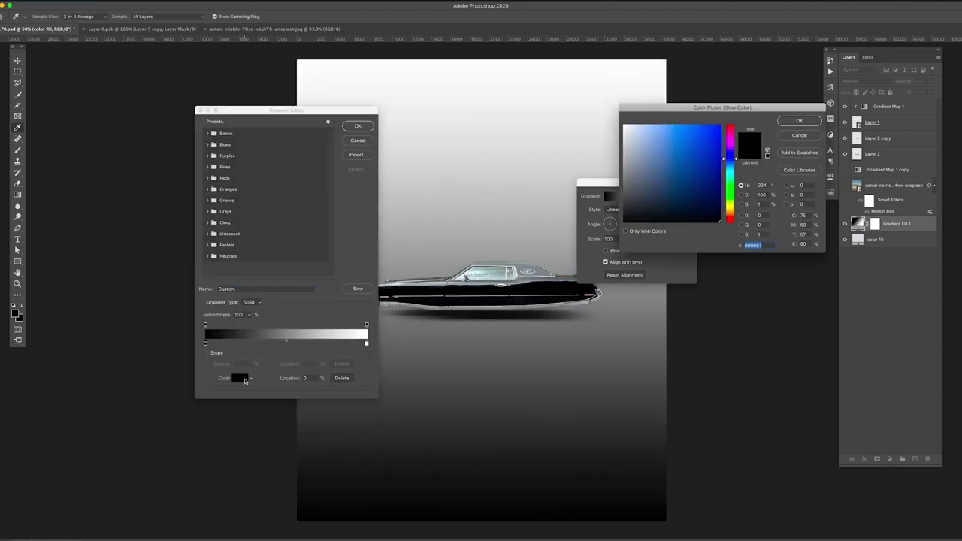
click(624, 127)
click(799, 121)
double_click(365, 344)
click(799, 121)
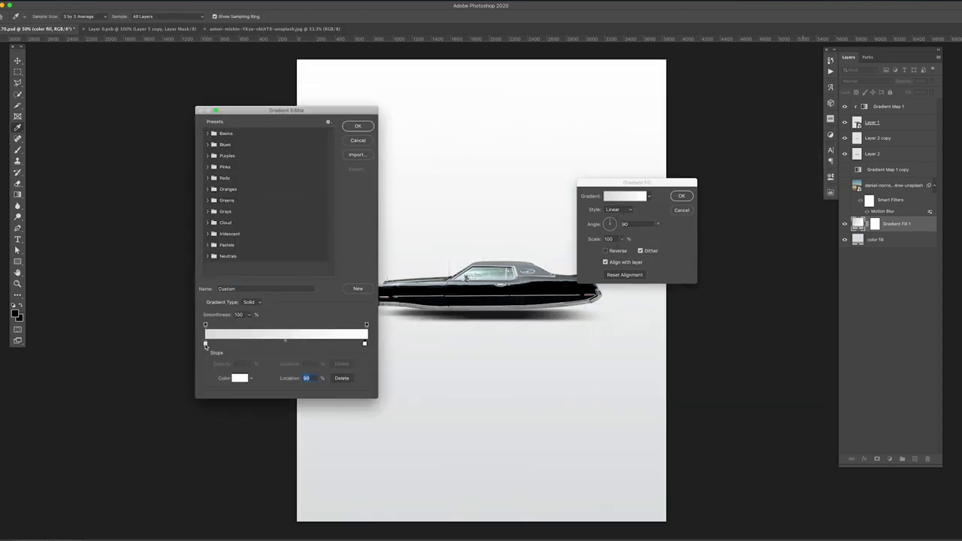
click(277, 344)
double_click(205, 344)
click(622, 155)
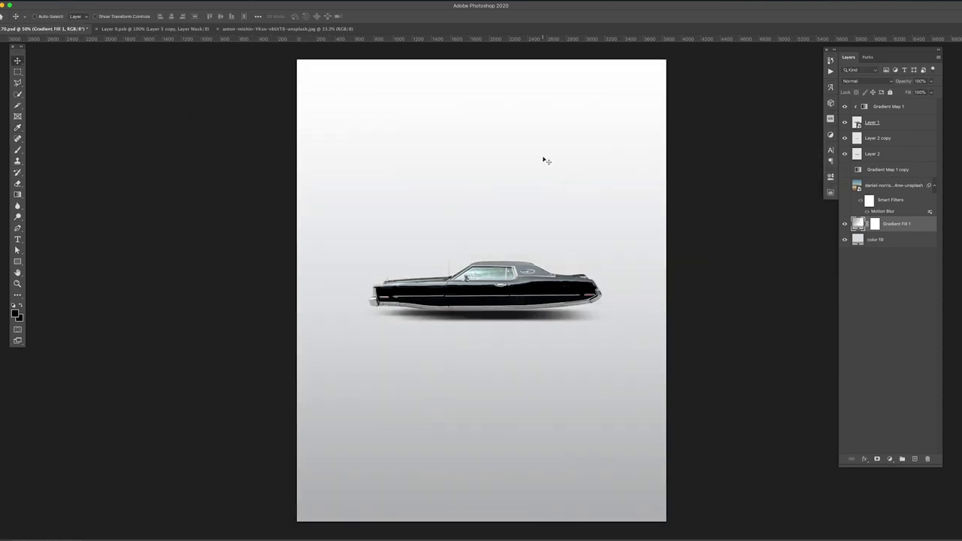
click(889, 106)
shift+click(872, 153)
Step: Shrink and reposition the car with its shadow, then nudge the château photo up and left
key(ctrl+t)
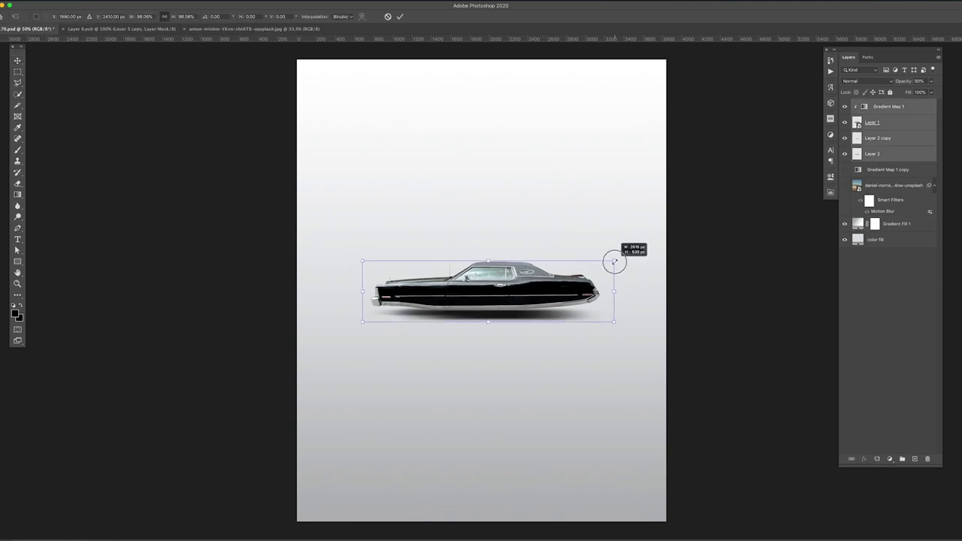
drag(614, 254, 594, 264)
key(Return)
mouse_move(497, 294)
mouse_down()
mouse_move(517, 308)
mouse_move(517, 296)
mouse_up()
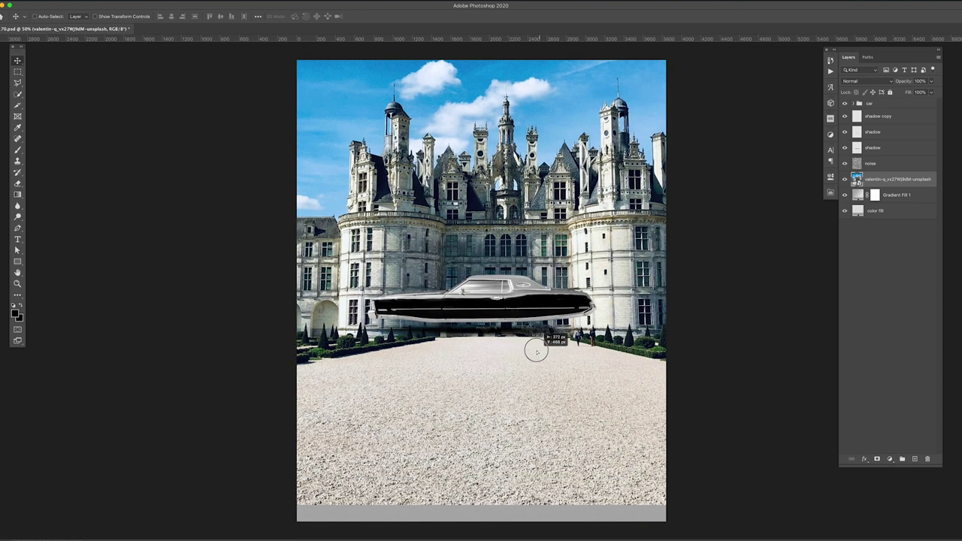
drag(548, 382, 534, 379)
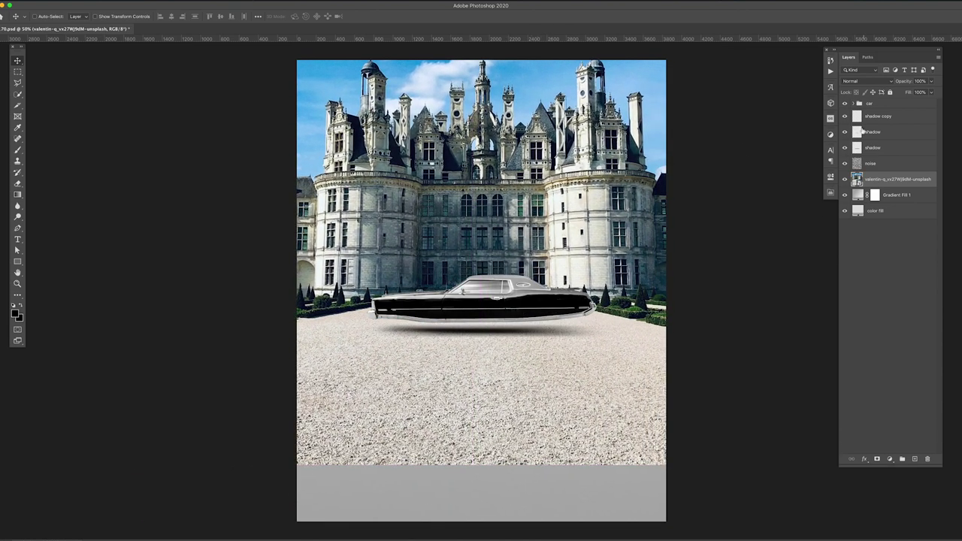
Step: Add a Curves layer using Find Dark & Light Colors with a near-white highlight target
click(890, 458)
click(914, 489)
alt+click(804, 211)
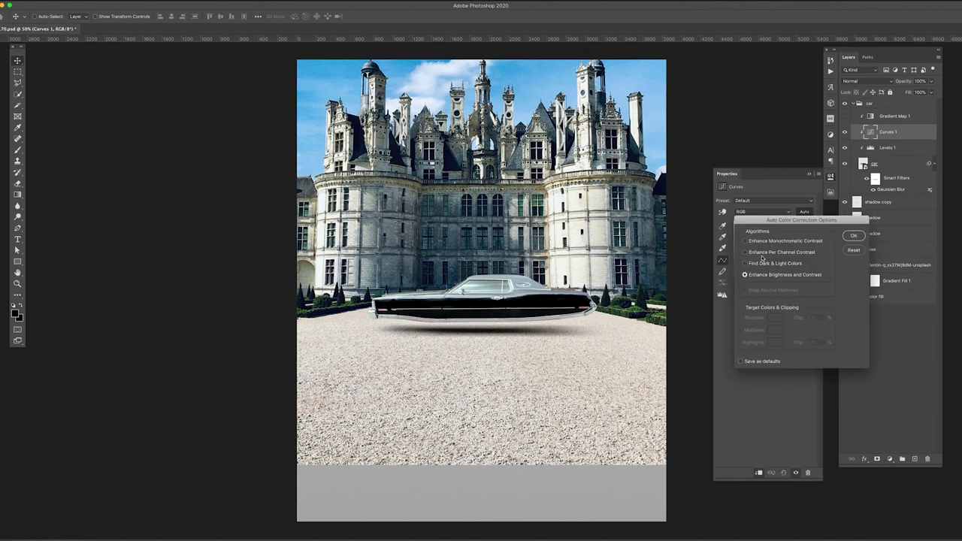
click(745, 252)
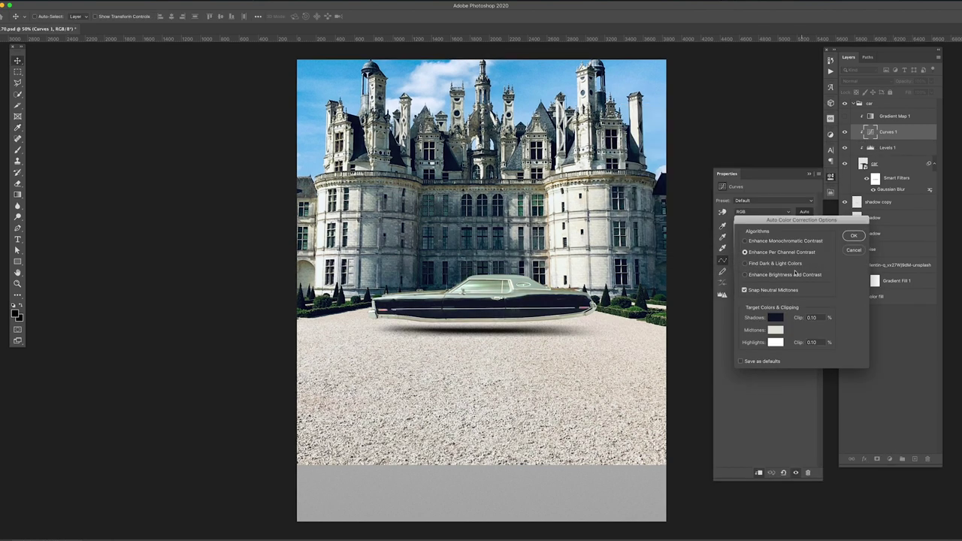
click(775, 342)
click(452, 66)
click(630, 126)
click(800, 120)
Step: Set the Curves midtone target colour to an olive grey
click(775, 330)
click(729, 165)
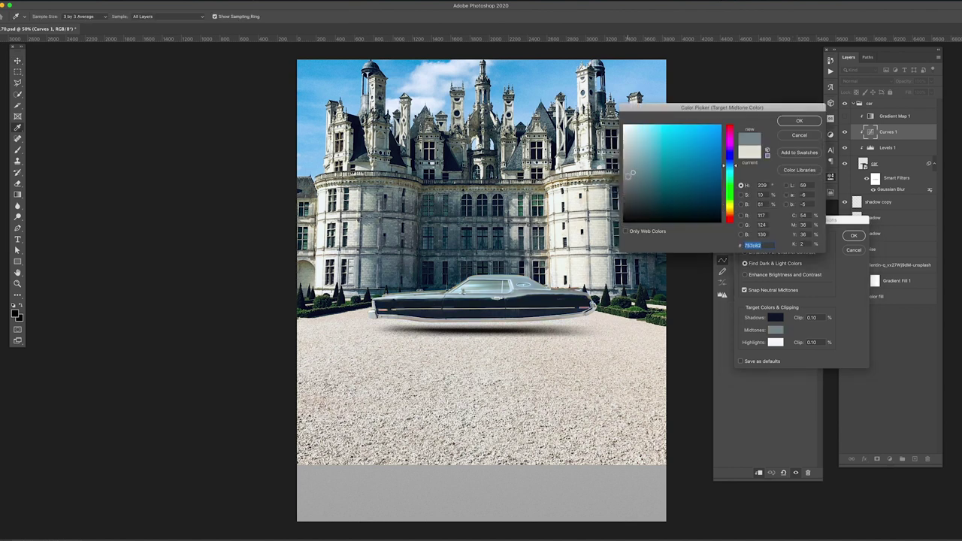
click(636, 153)
click(729, 205)
click(624, 132)
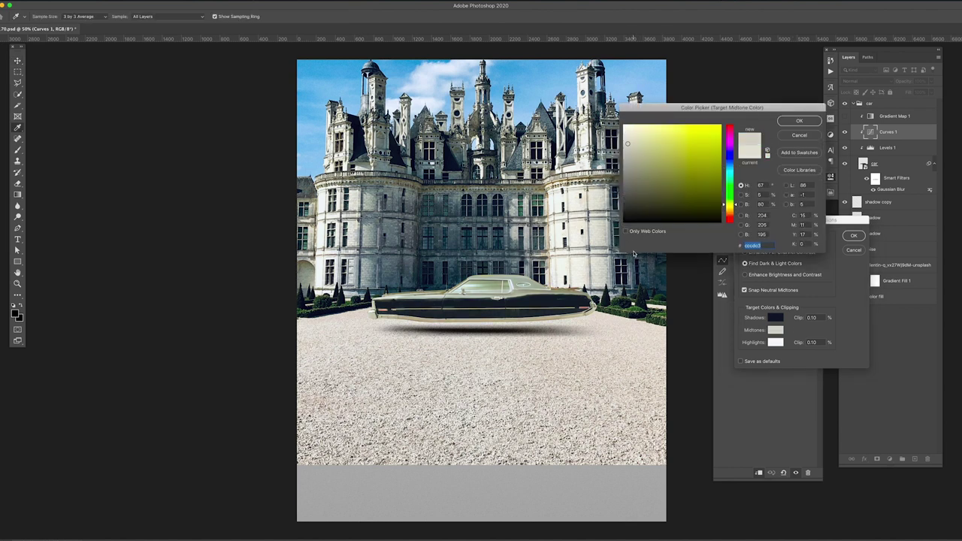
drag(700, 151, 636, 179)
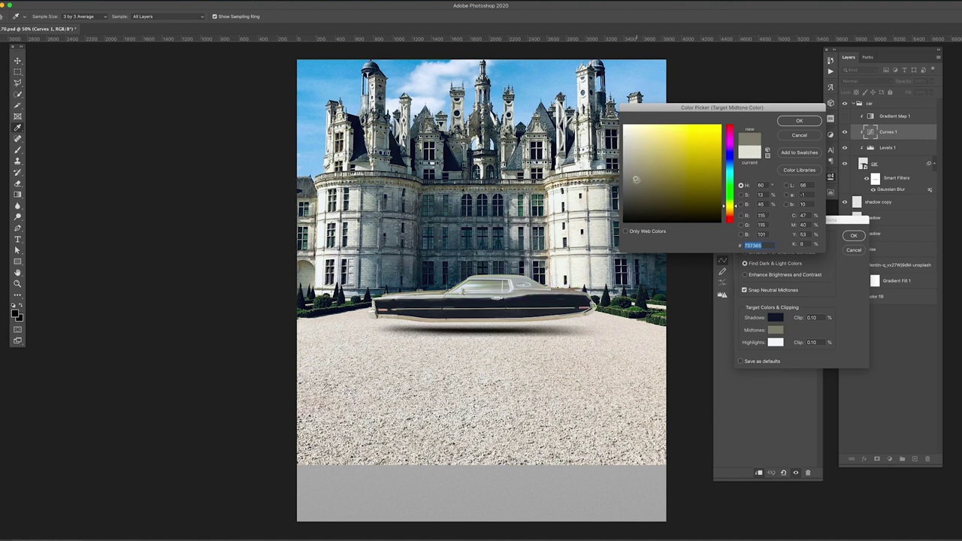
click(799, 120)
Step: Set a near-black shadow target, accept the auto options, and move the château photo down
click(775, 317)
click(677, 219)
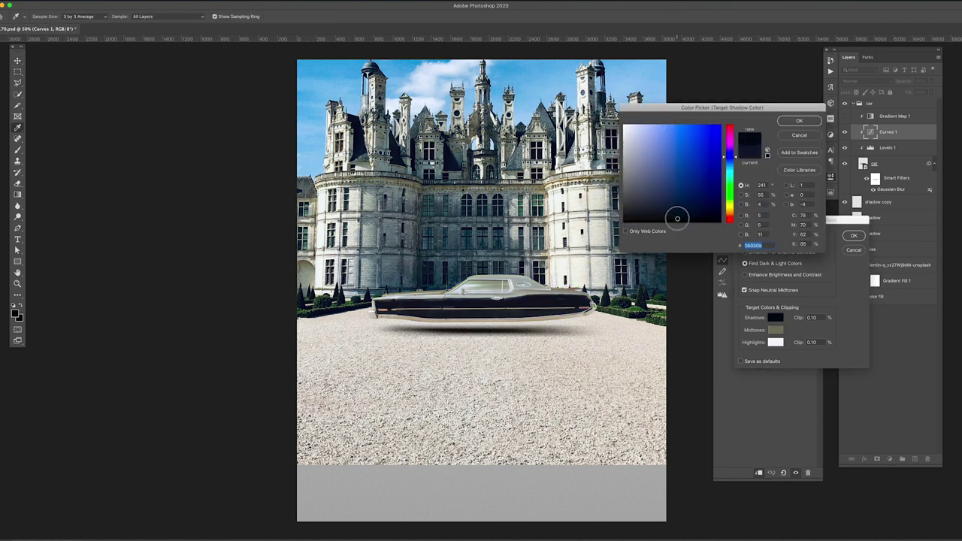
click(800, 123)
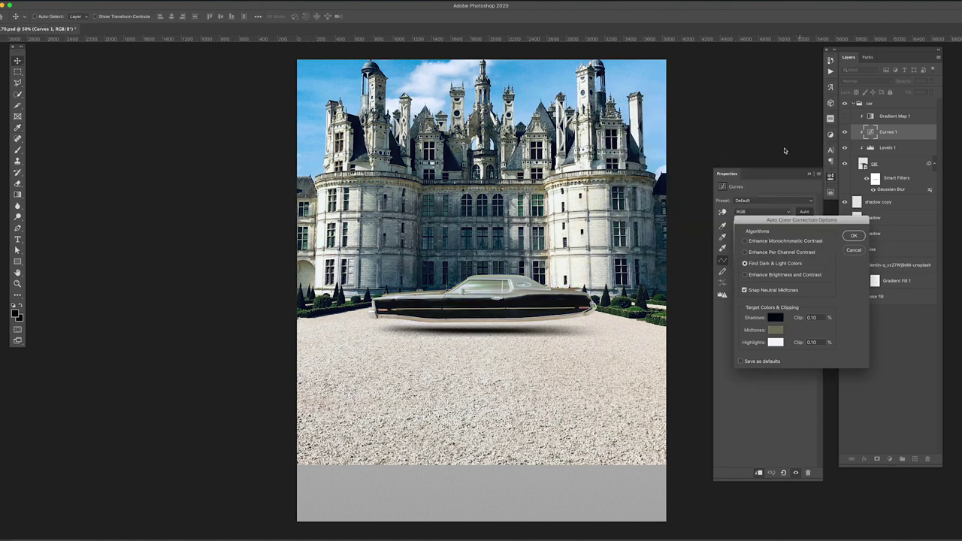
click(774, 319)
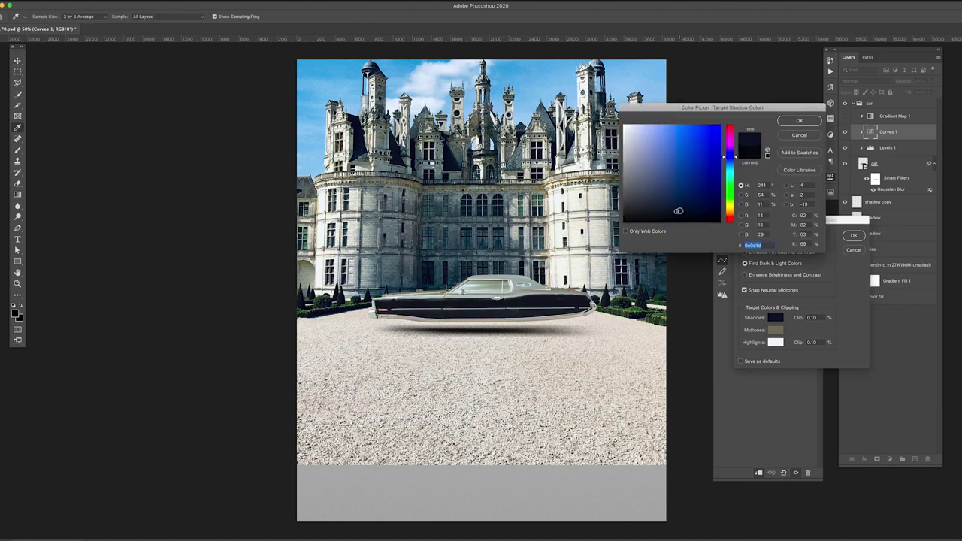
click(800, 120)
click(854, 235)
click(530, 169)
key(v)
drag(502, 383, 502, 440)
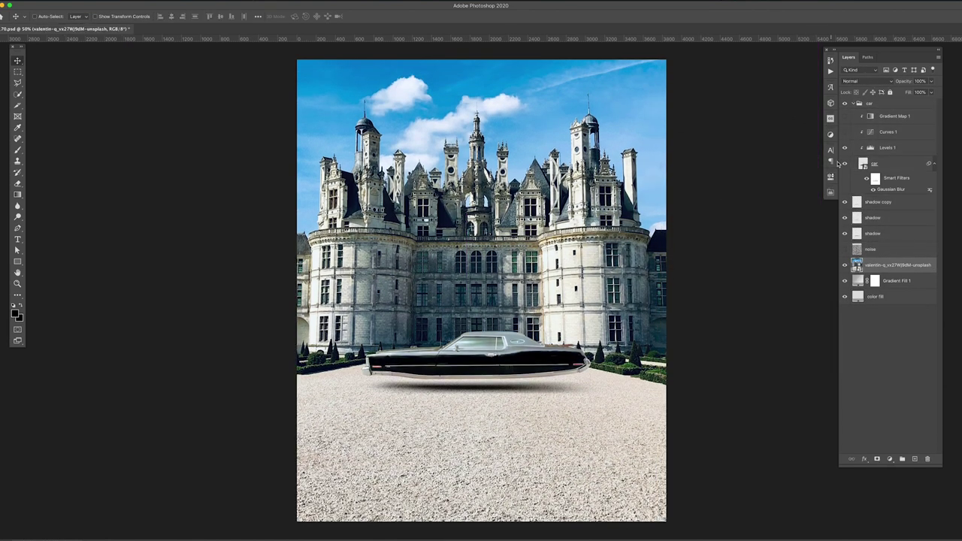
Step: Shrink the château photo slightly and stretch both shadow layers wider to the right
right_click(497, 259)
click(535, 333)
drag(812, 518, 803, 526)
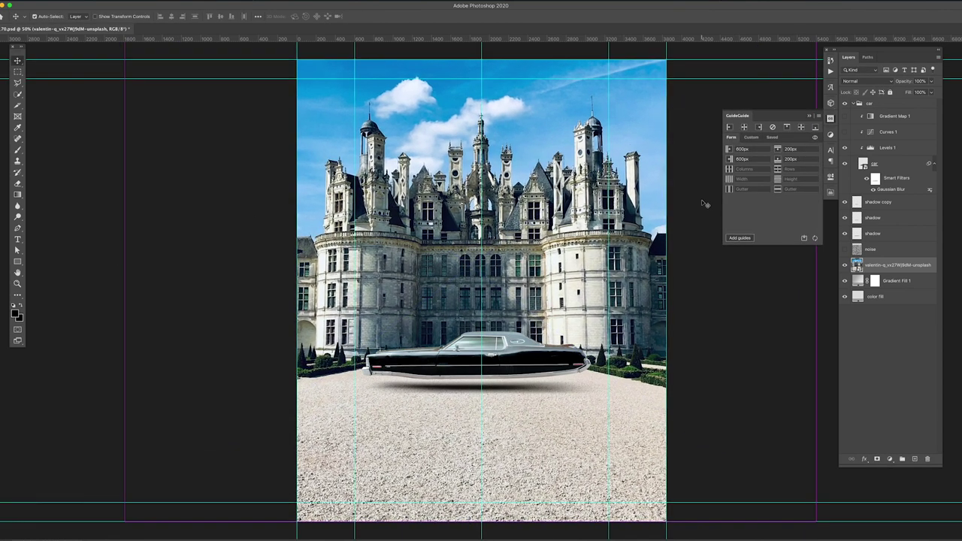
click(879, 202)
key(ctrl+t)
drag(615, 389, 622, 389)
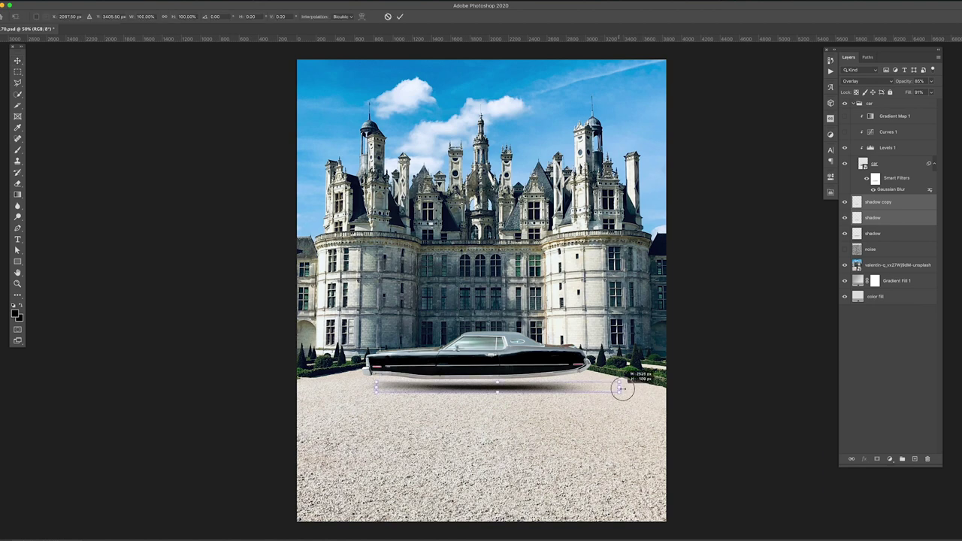
key(Return)
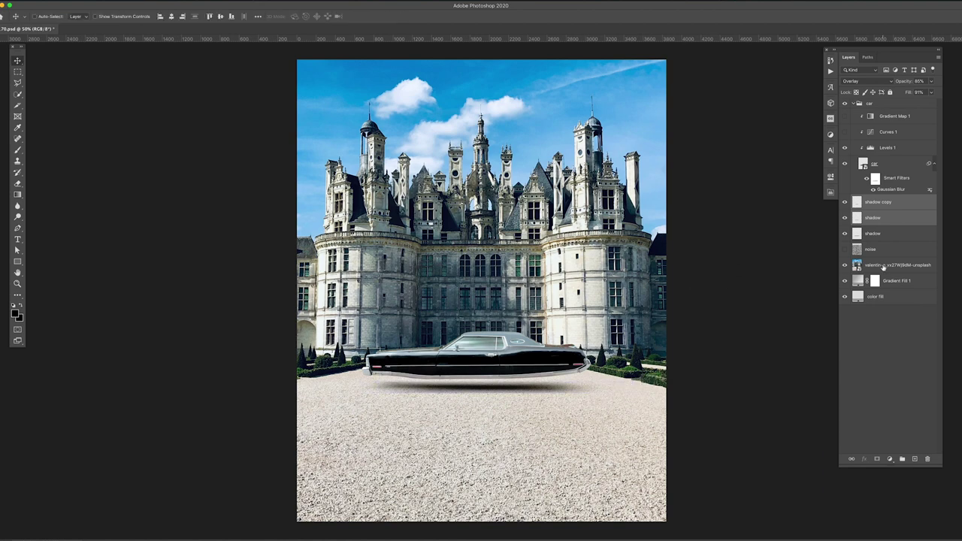
Step: Add a Levels adjustment above the château photo with output white at 234
click(884, 267)
click(890, 458)
click(910, 501)
drag(810, 277, 804, 279)
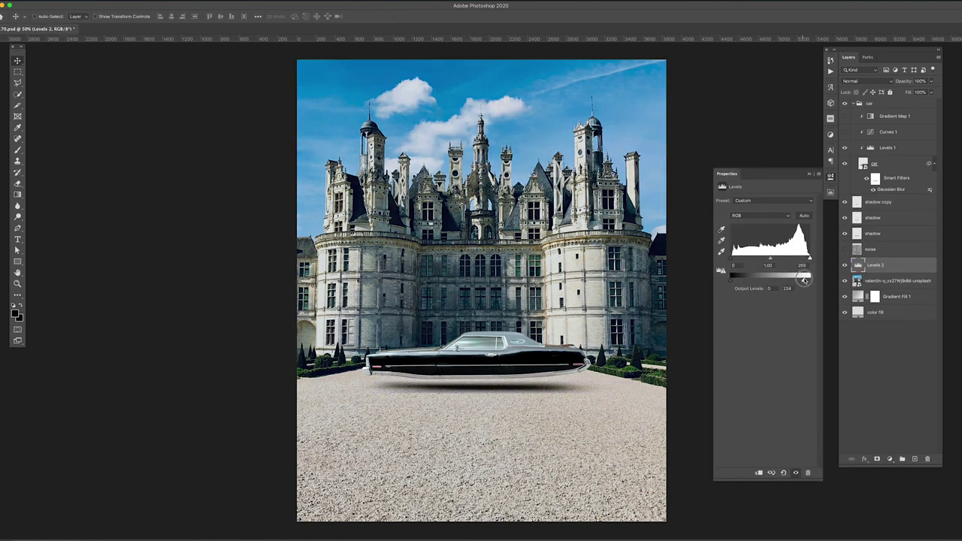
Step: Add an orange Solid Color fill in Soft Light blend at about 24% opacity
click(831, 176)
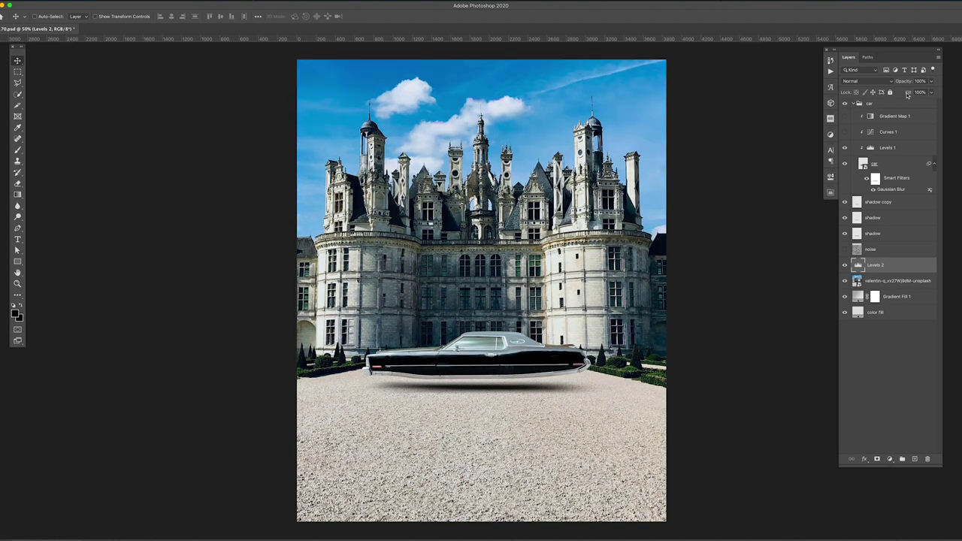
click(876, 103)
click(890, 458)
click(903, 142)
click(791, 118)
click(869, 80)
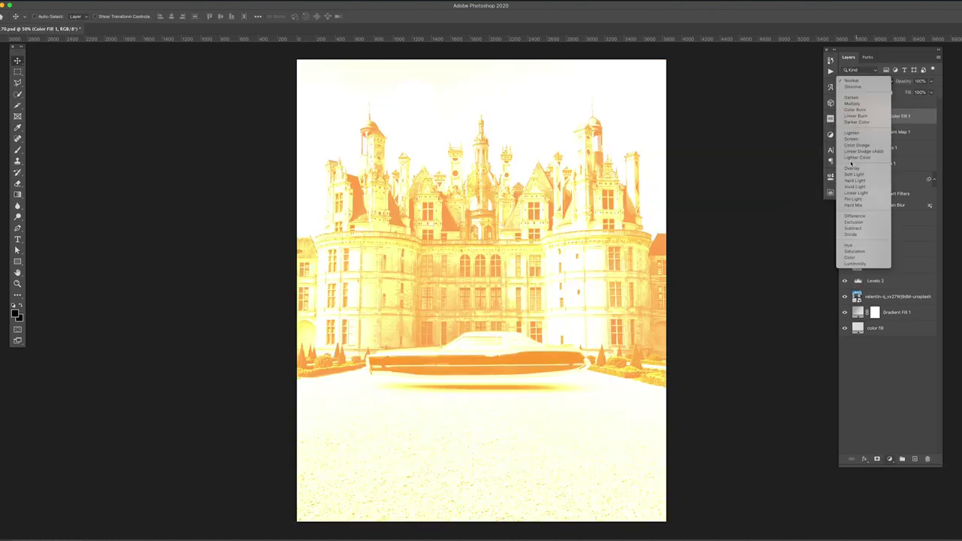
click(864, 173)
click(931, 81)
drag(934, 92, 904, 92)
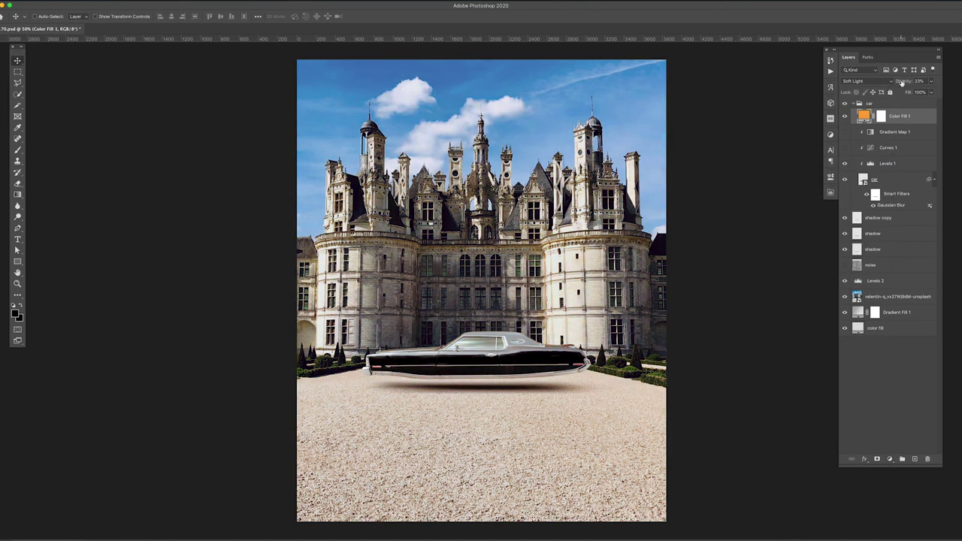
Step: Move the colour fill above the car group and turn on Gradient Map 1 and Curves 1
key(ctrl+bracketright)
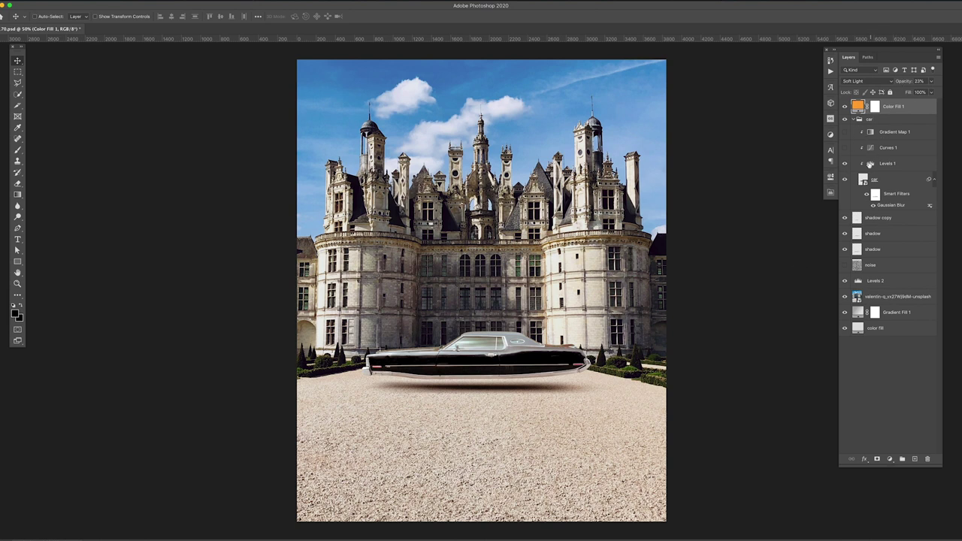
click(845, 148)
click(887, 148)
click(845, 132)
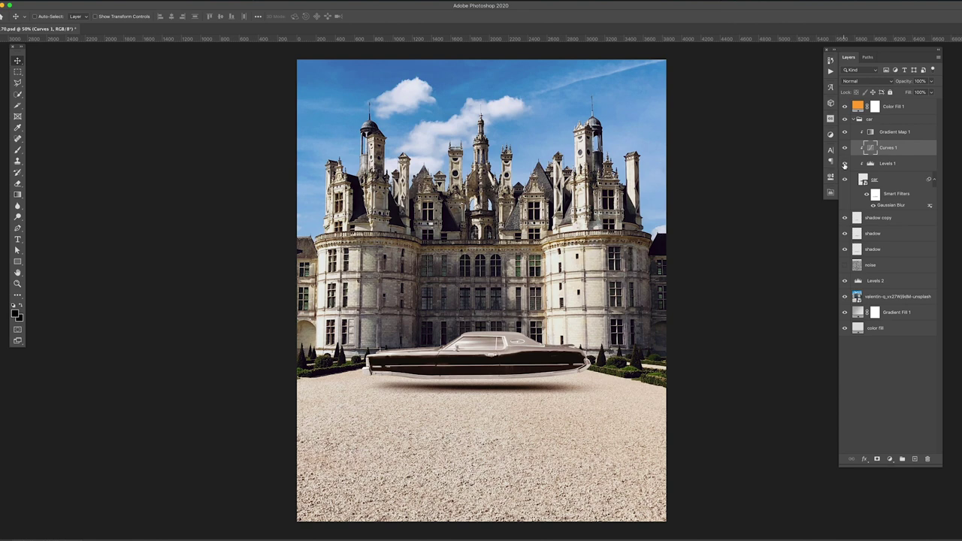
Step: Shift the colour fill's hue toward yellow
key(ctrl+semicolon)
key(ctrl+semicolon)
double_click(857, 106)
mouse_move(730, 213)
mouse_down()
mouse_move(730, 136)
mouse_move(733, 206)
mouse_up()
key(Return)
click(890, 459)
Step: Add a JC-High Shadows.CUBE Color Lookup at about 28% opacity and restore the fill to orange
click(910, 502)
click(782, 200)
click(809, 300)
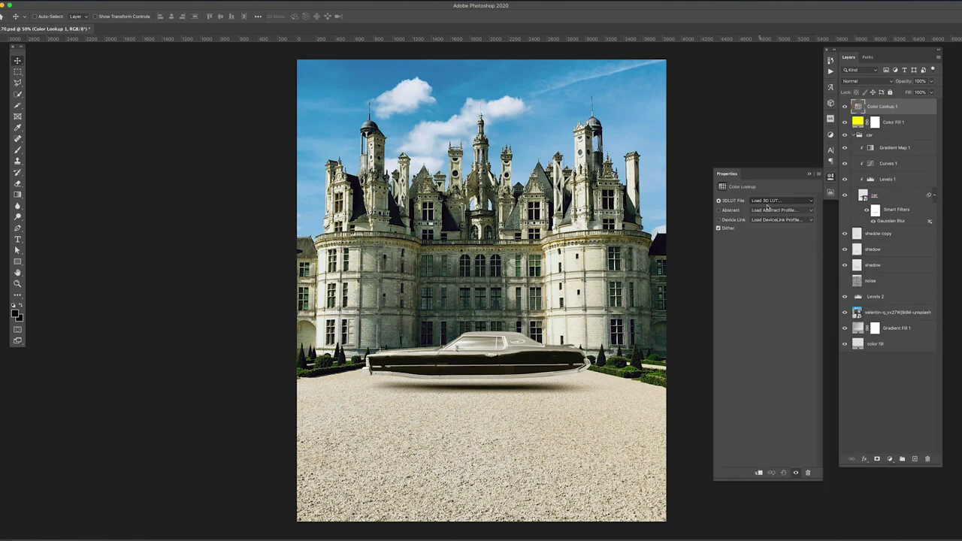
click(764, 201)
key(Down)
key(Down)
key(Down)
key(Down)
key(Down)
key(Down)
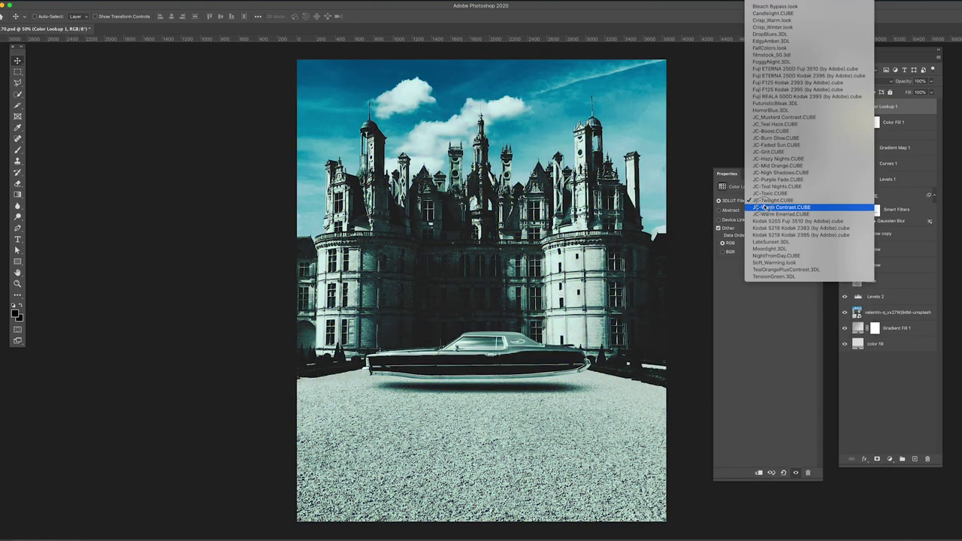
key(Down)
key(Down)
key(Down)
key(Up)
key(Up)
key(Up)
key(Up)
key(Up)
key(Return)
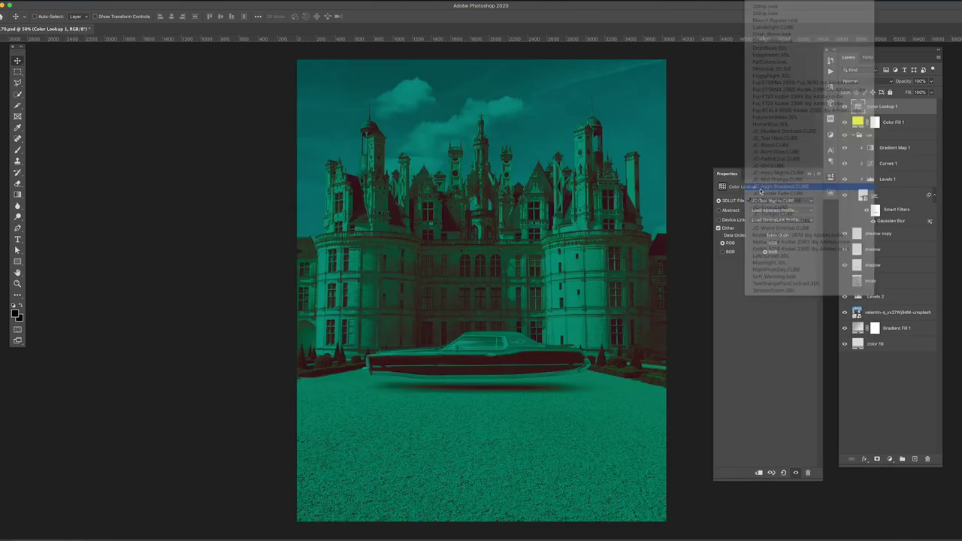
drag(931, 81, 894, 105)
double_click(858, 106)
mouse_move(730, 205)
mouse_down()
mouse_move(730, 173)
mouse_move(730, 212)
mouse_up()
Step: Keep the orange fill colour and review the shadow layers' visibility and blend mode
click(799, 121)
key(ctrl+minus)
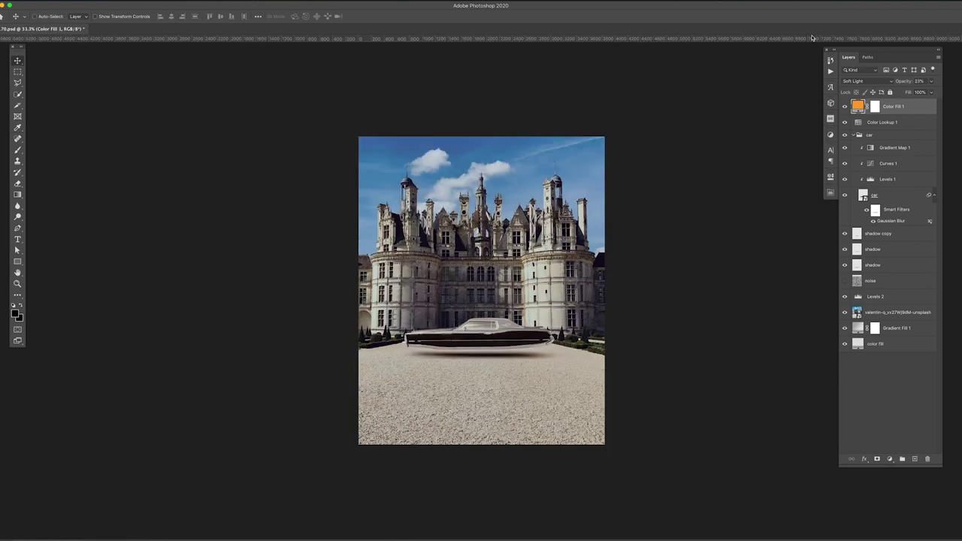
click(844, 233)
click(876, 249)
click(861, 81)
click(853, 80)
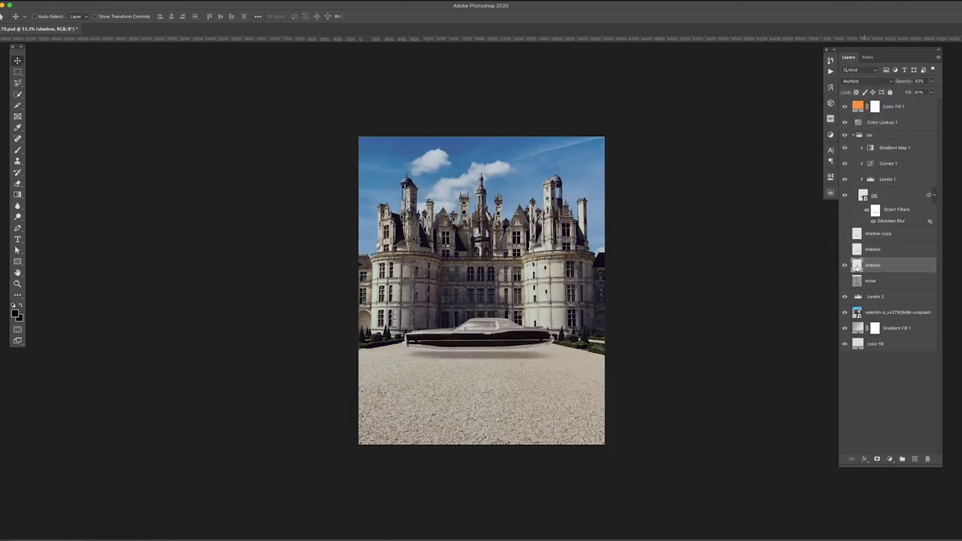
click(853, 80)
click(844, 233)
click(876, 233)
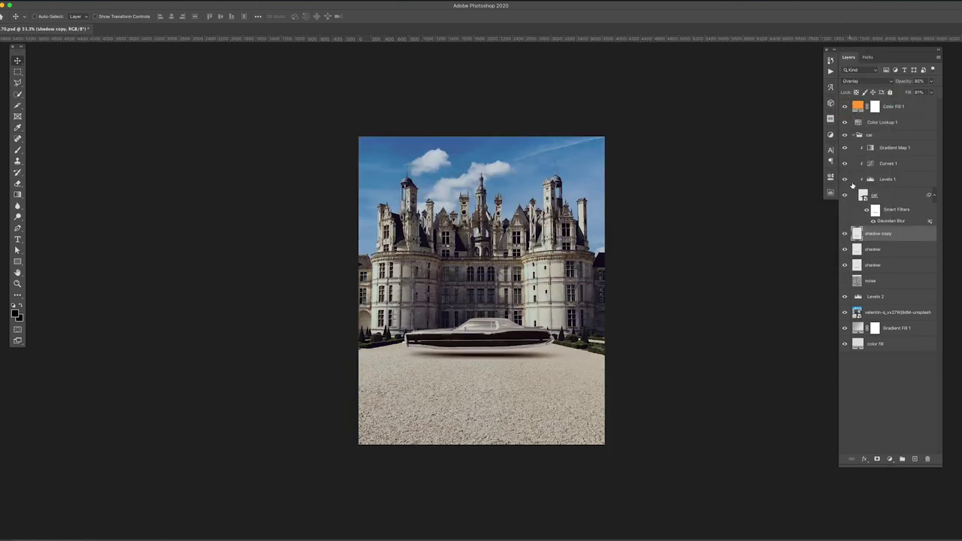
Step: Hide Levels 1 and add a new Levels 3 adjustment above Levels 2
click(844, 180)
click(876, 296)
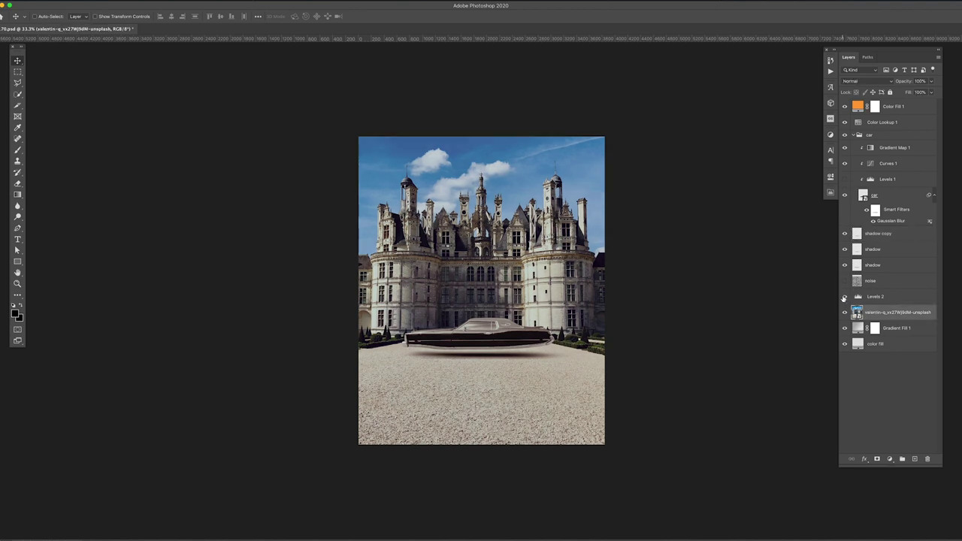
click(890, 459)
click(903, 506)
Step: Invert Levels 3's mask to black so the adjustment is fully hidden
click(733, 187)
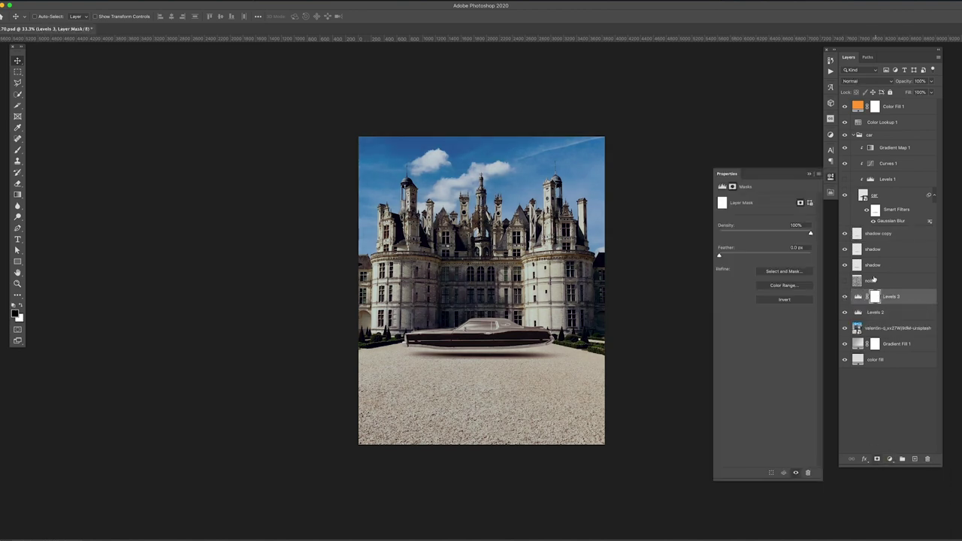
key(ctrl+i)
key(b)
right_click(318, 408)
key(Escape)
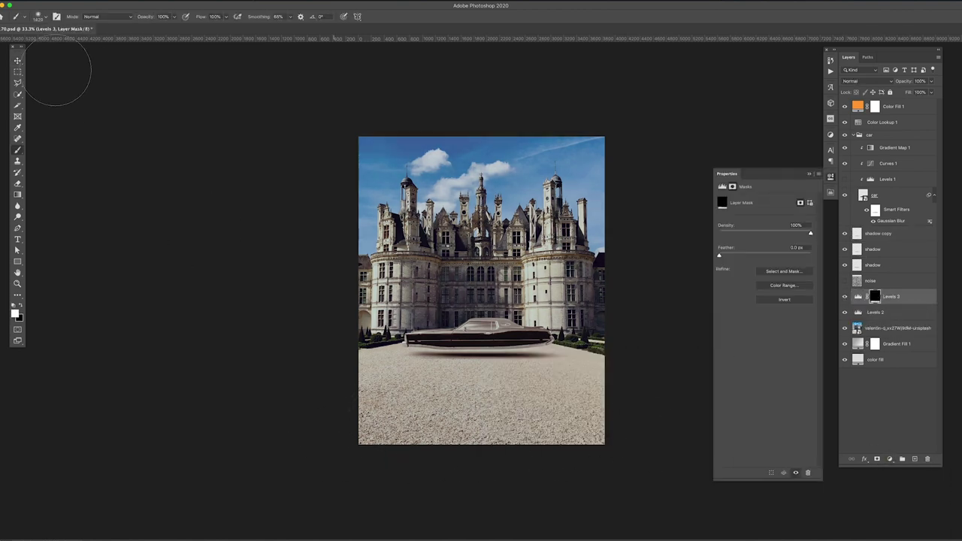
key(v)
Step: Add a second Color Lookup above Color Fill 1 using a Fuji F125 LUT at 24% opacity
click(893, 106)
click(890, 459)
click(902, 496)
click(779, 201)
click(769, 276)
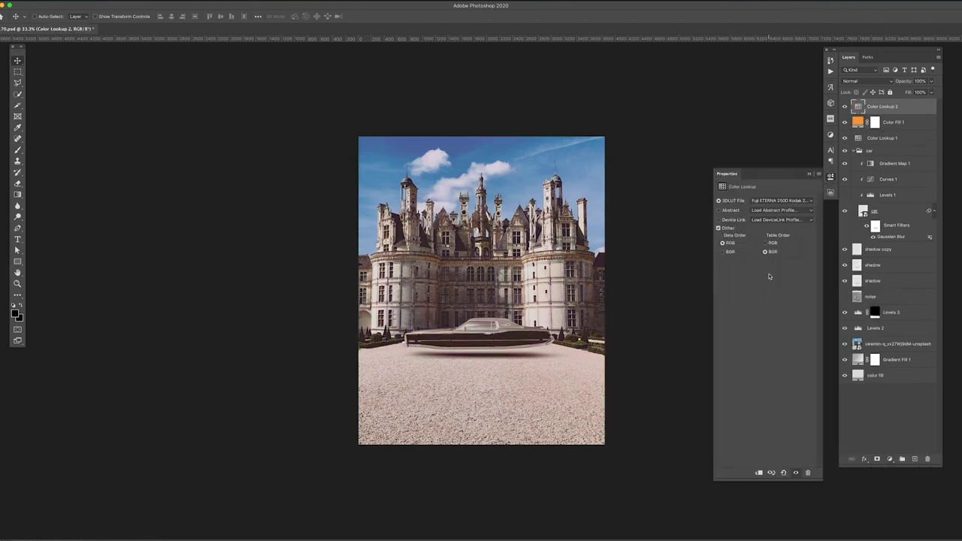
key(2)
key(4)
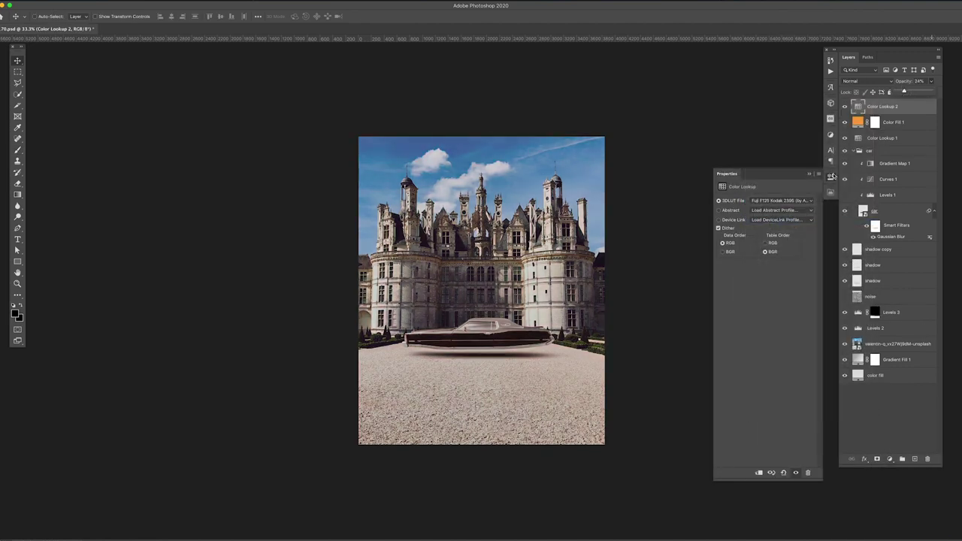
click(820, 191)
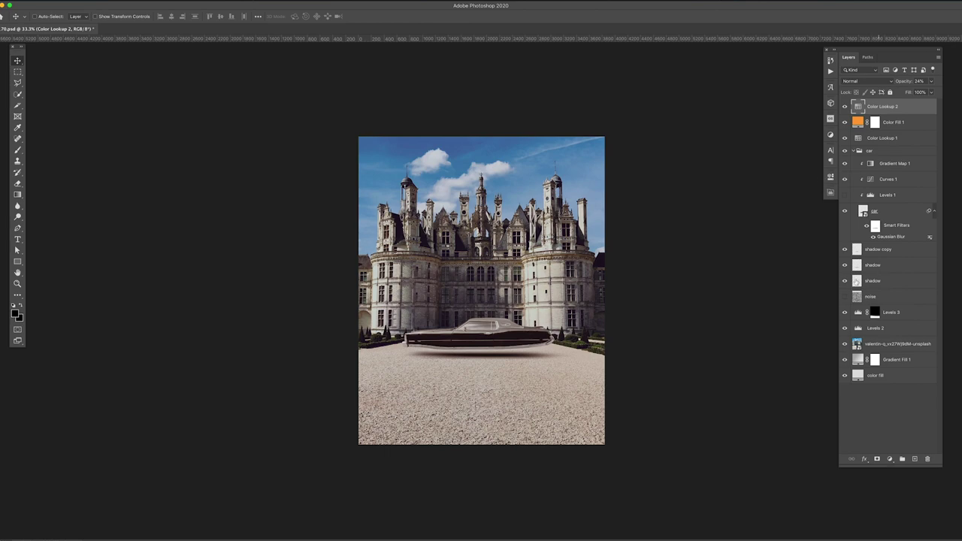
Step: Check the shadow layer's style, then add a new Layer 1 clipped above the car
double_click(903, 265)
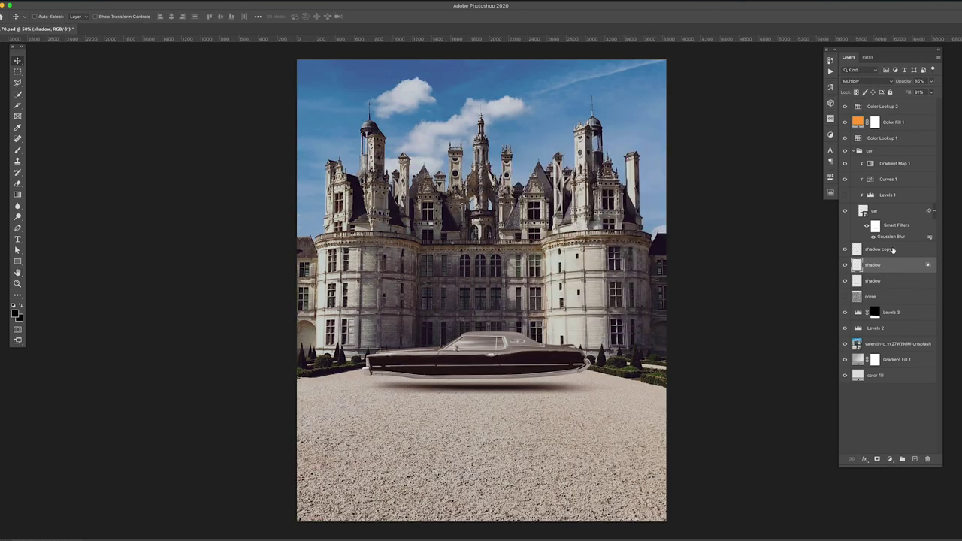
key(Return)
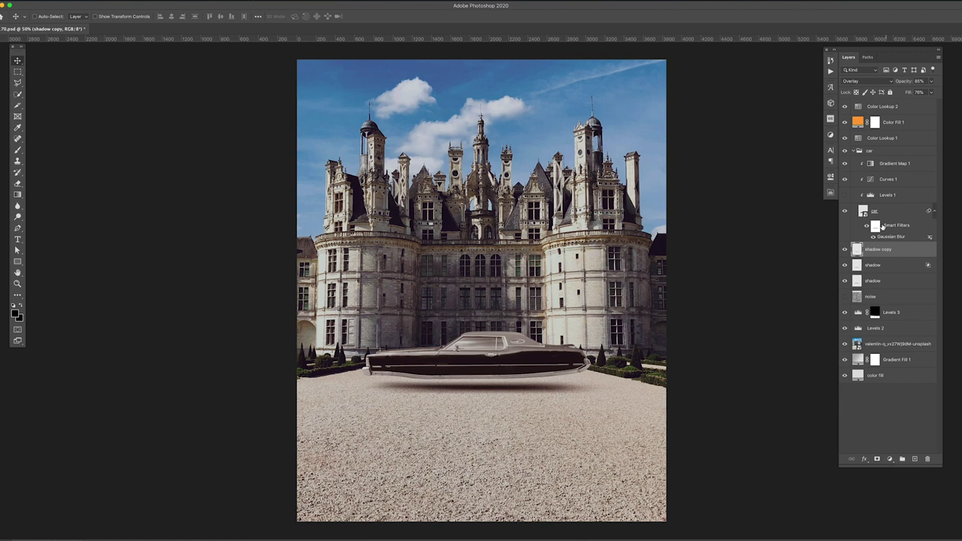
click(884, 226)
click(891, 459)
key(Escape)
click(915, 459)
Step: Paint a 30%-opacity dark stroke under the car on a Multiply layer at 84% opacity
key(b)
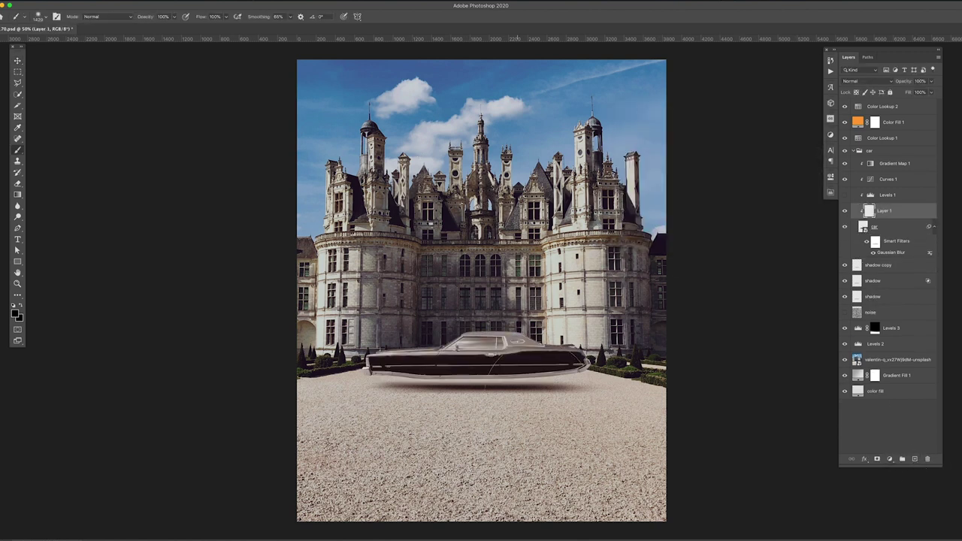
key(3)
drag(591, 370, 456, 370)
click(868, 81)
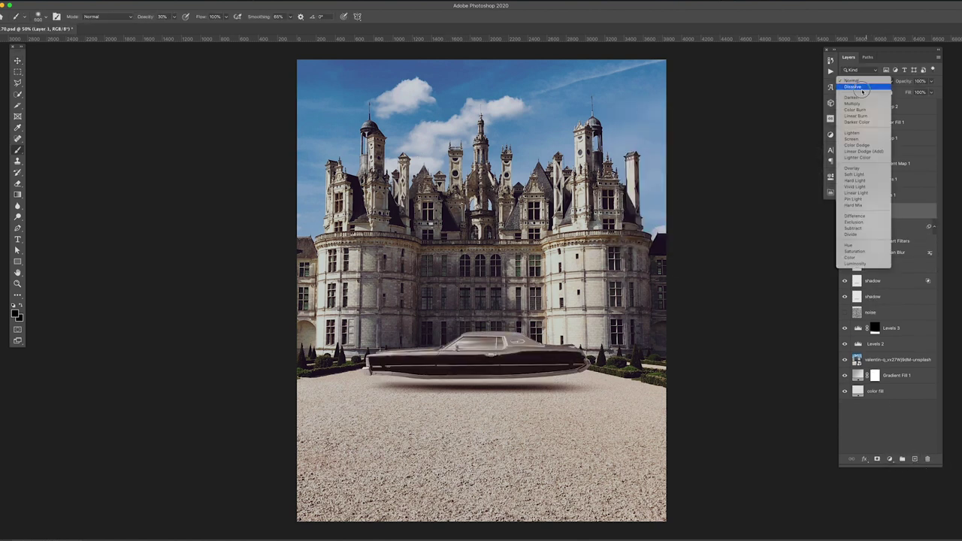
click(858, 106)
drag(932, 81, 919, 93)
key(v)
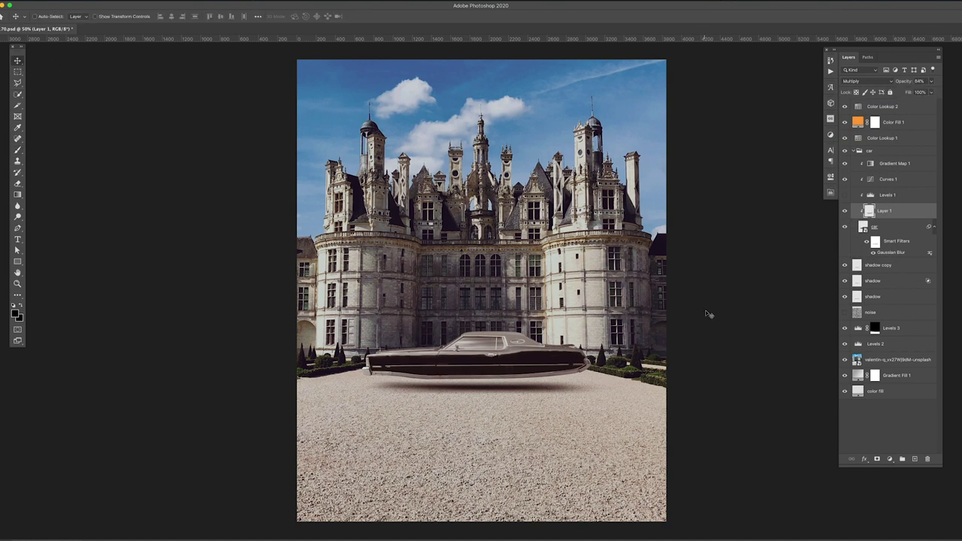
Step: Copy the gravel below the car to a new layer and move it up over the car
key(m)
drag(669, 400, 289, 530)
click(888, 164)
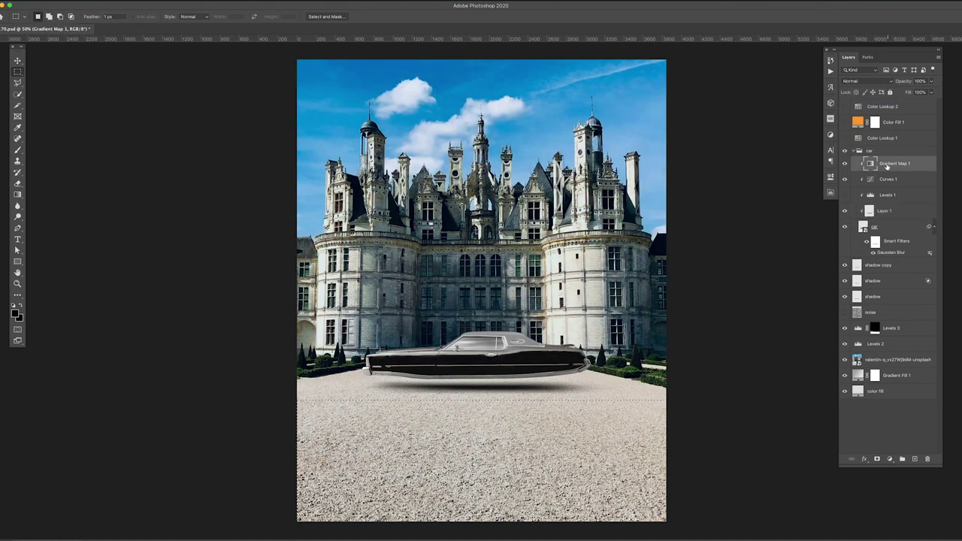
key(ctrl+j)
key(v)
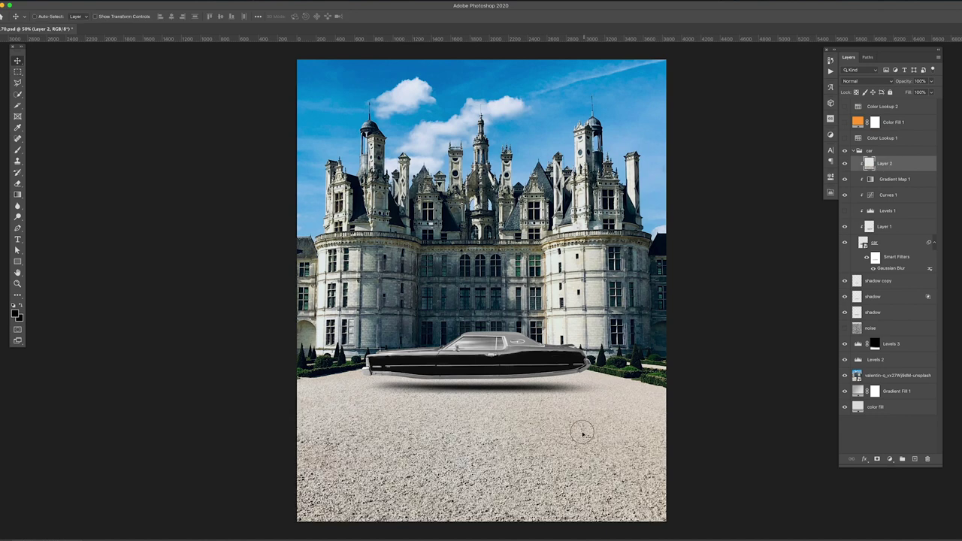
drag(583, 434, 645, 343)
Step: Blend the gravel copy in Screen mode with low fill and adjust its Levels
click(868, 80)
click(857, 130)
drag(932, 92, 903, 105)
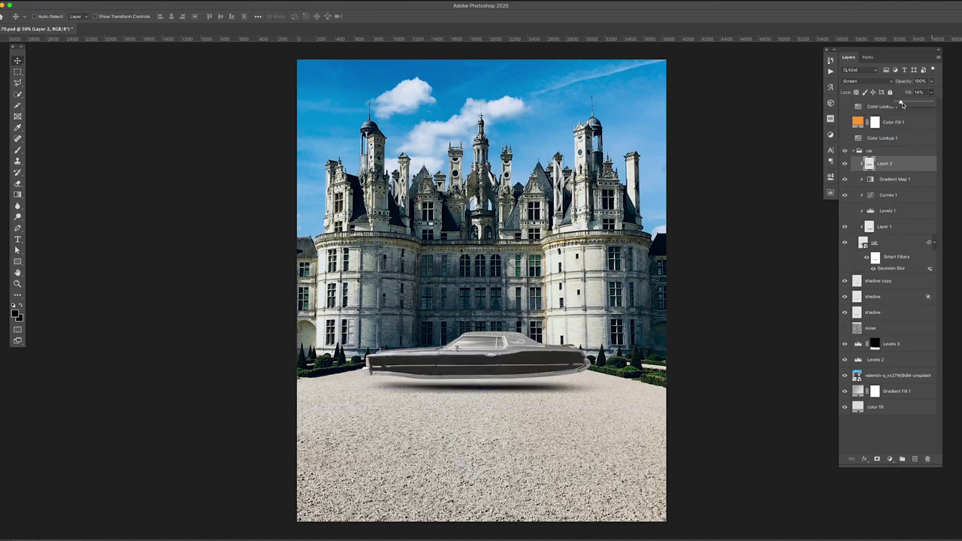
key(ctrl+l)
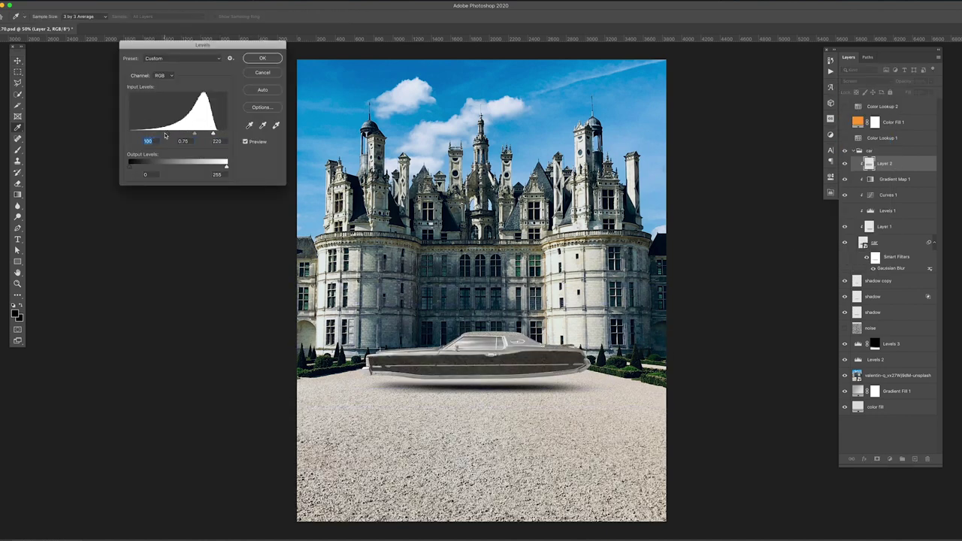
key(Return)
Step: Mask the gravel layer along the car body, then place Layer 2 under Layer 1 at 62% opacity
click(877, 459)
key(b)
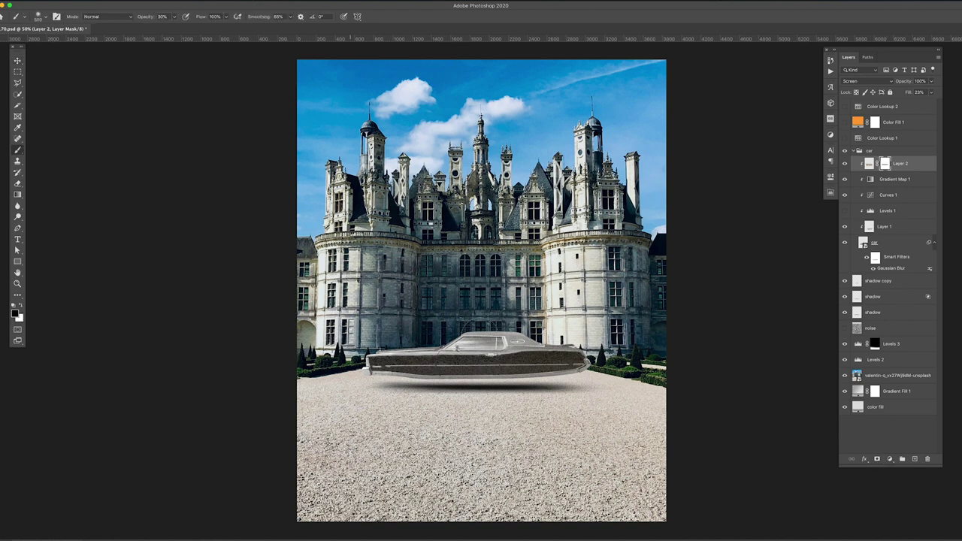
drag(380, 359, 587, 358)
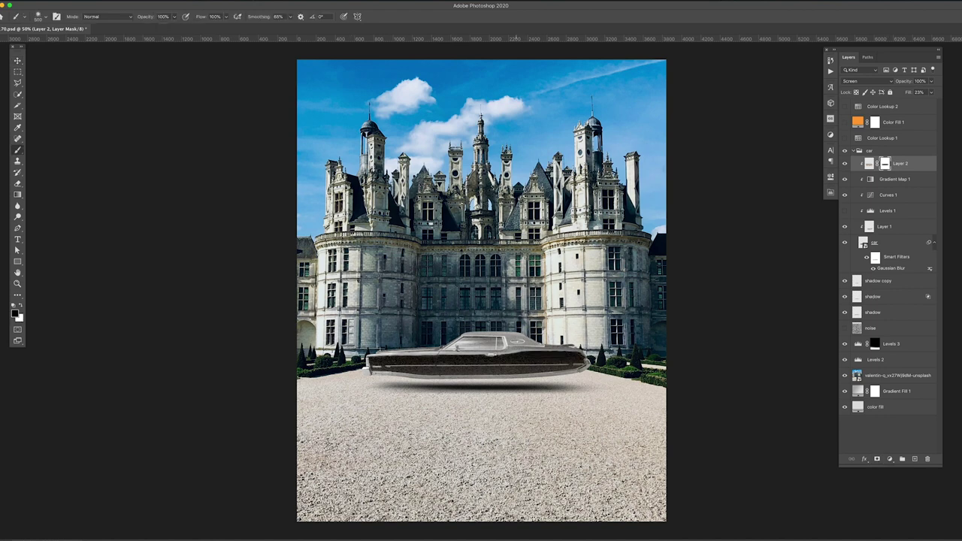
key(ctrl+plus)
drag(904, 171, 903, 233)
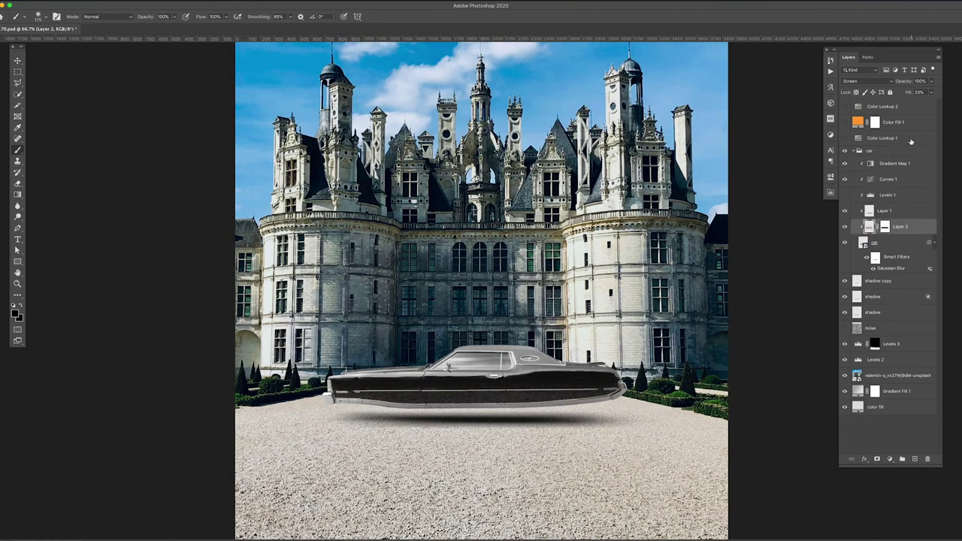
drag(931, 80, 919, 92)
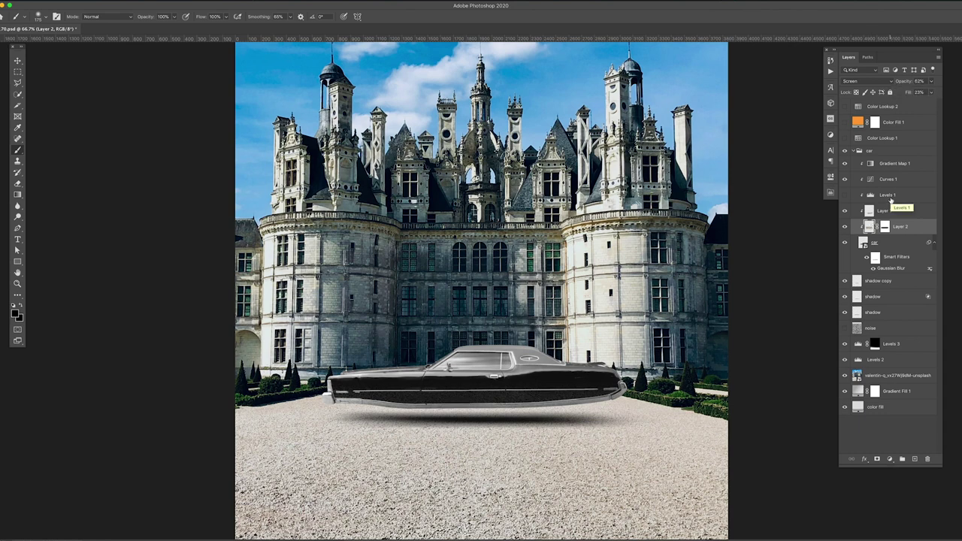
Step: Add a clipped Curves adjustment that darkens the shadow layer by lowering its top point
click(885, 299)
click(891, 458)
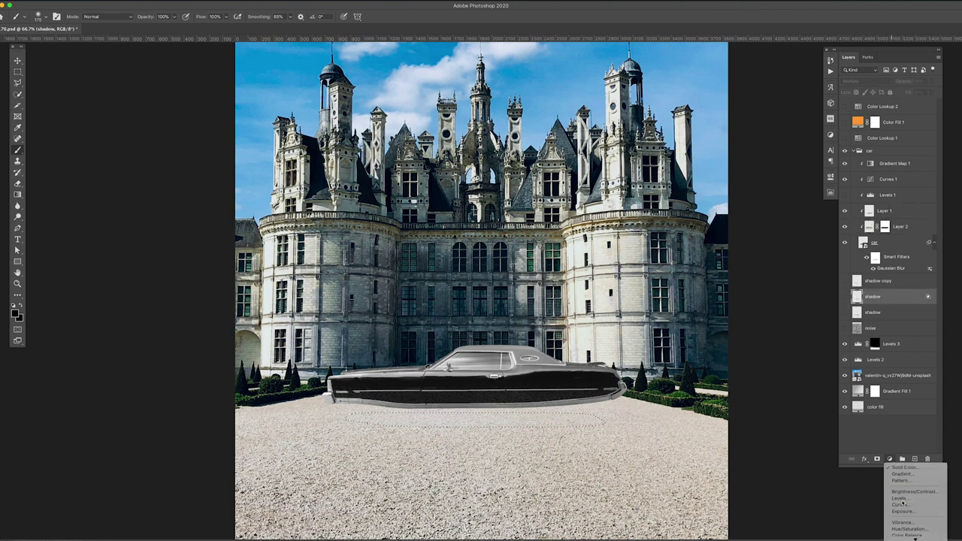
click(903, 505)
drag(810, 223, 817, 244)
Step: Add two more Curves adjustments over the shadow copy, pulling the top point to output 108
click(872, 281)
click(890, 459)
click(903, 504)
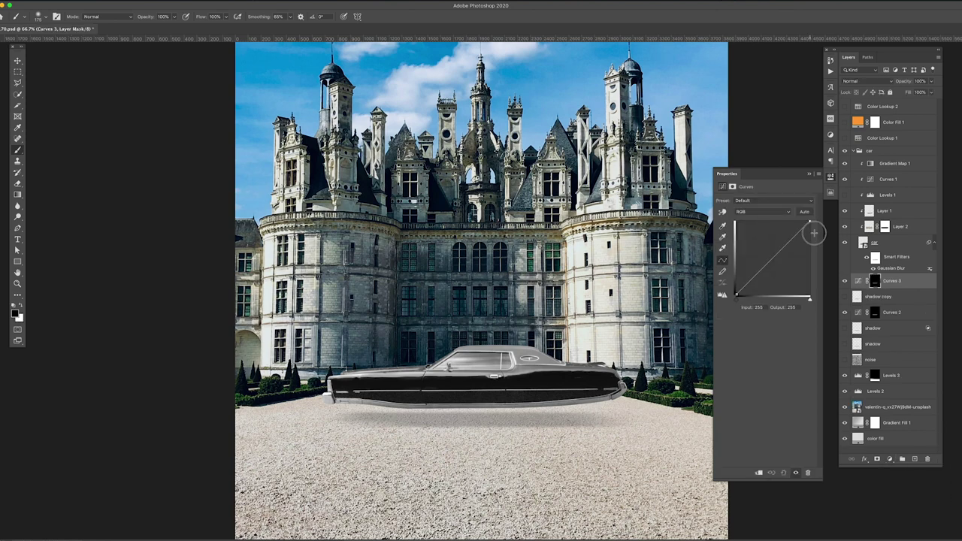
click(891, 459)
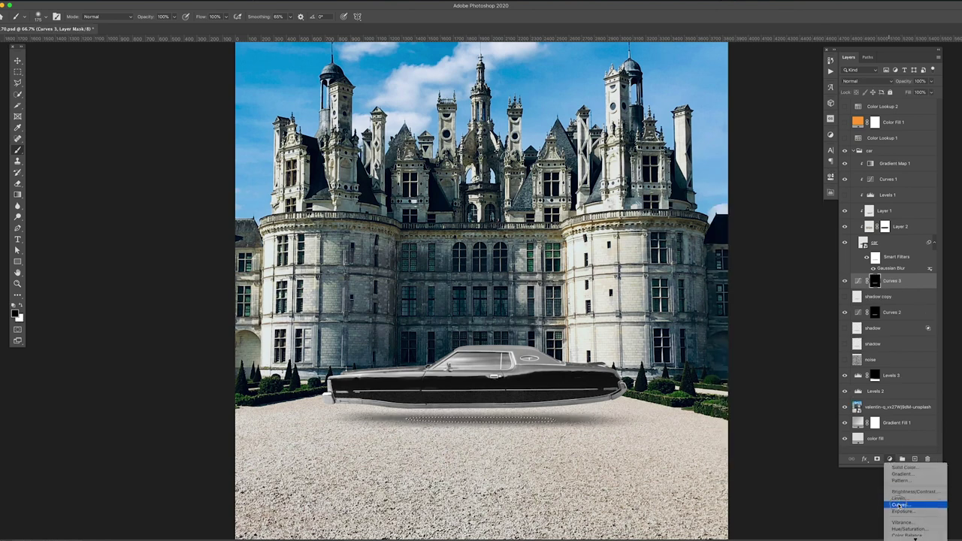
click(903, 505)
drag(810, 223, 809, 264)
click(831, 176)
Step: Turn on the orange Color Fill 1 at 9% opacity, keeping its orange colour
key(v)
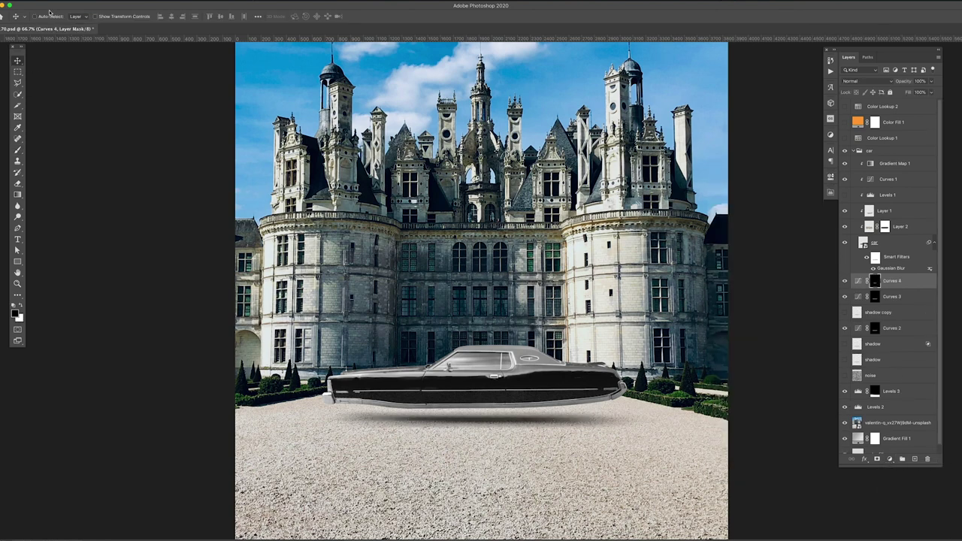
key(ctrl+minus)
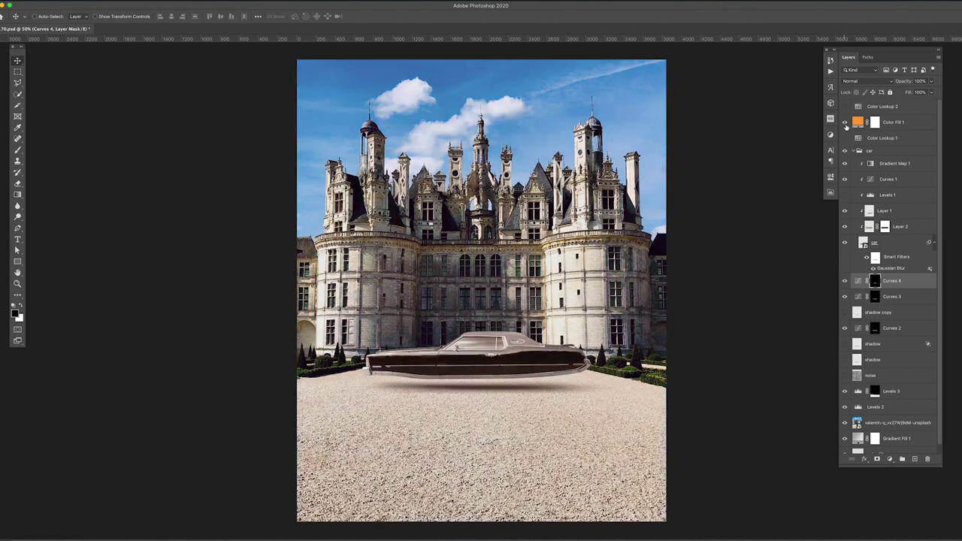
click(849, 122)
drag(931, 80, 906, 92)
double_click(857, 122)
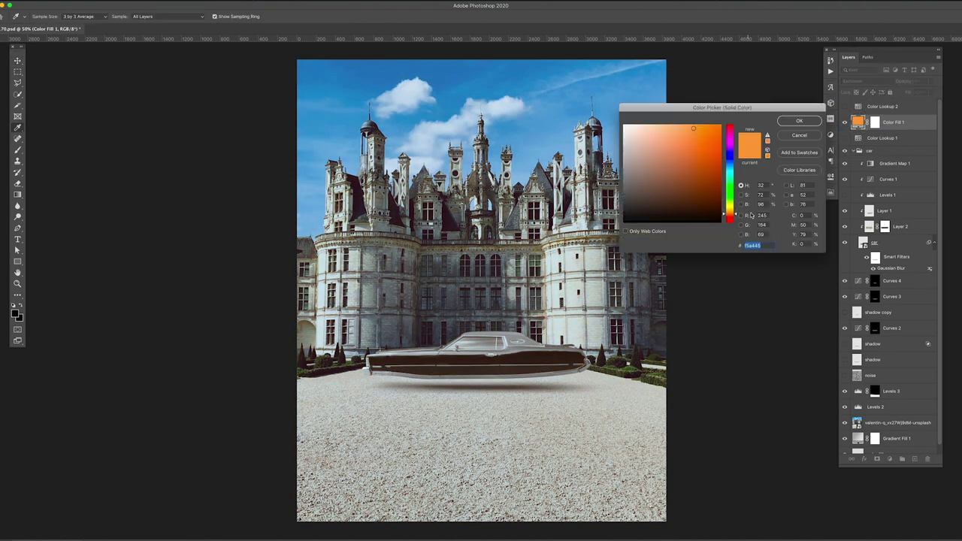
mouse_move(731, 150)
mouse_down()
mouse_move(731, 188)
mouse_move(731, 151)
mouse_up()
click(795, 122)
Step: Hide Curves 1 to darken the car body and select Levels 1
click(845, 179)
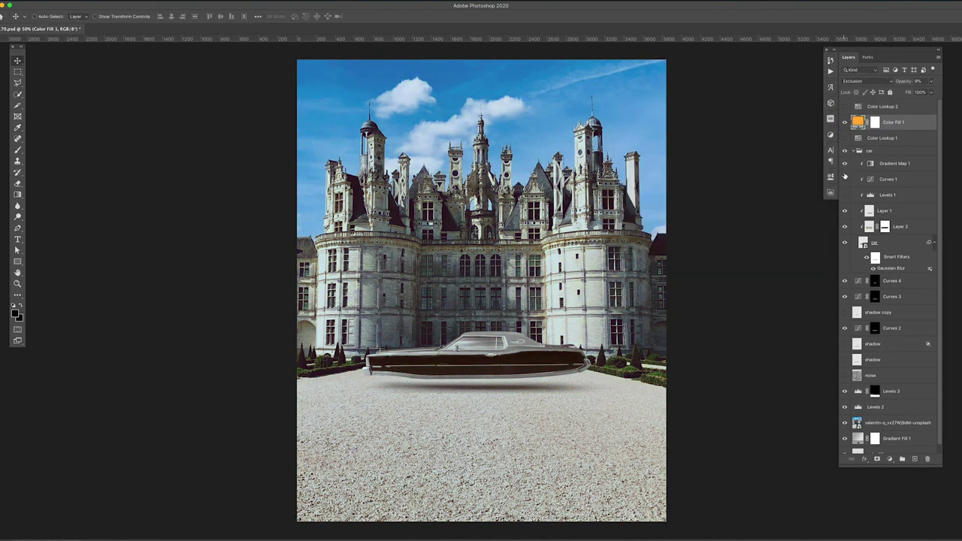
click(889, 165)
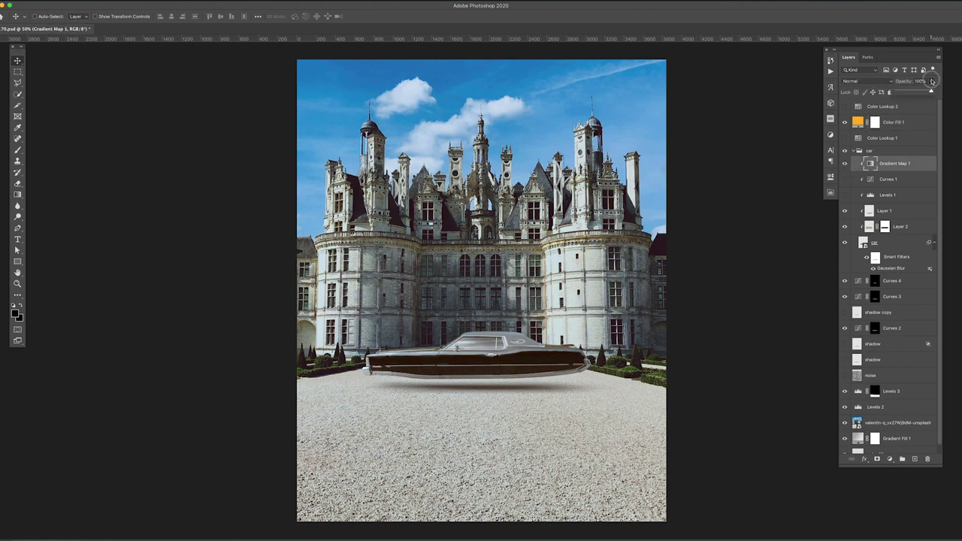
click(898, 196)
Step: Create Layer 3 and, after trying Overlay and Color Dodge, set it to Vivid Light at 42% fill
key(ctrl+shift+alt+n)
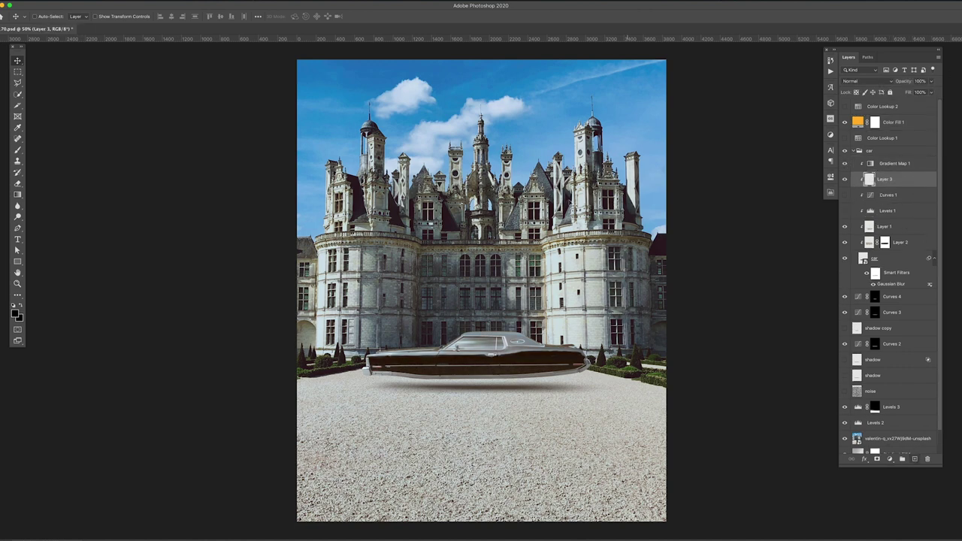
key(b)
right_click(409, 352)
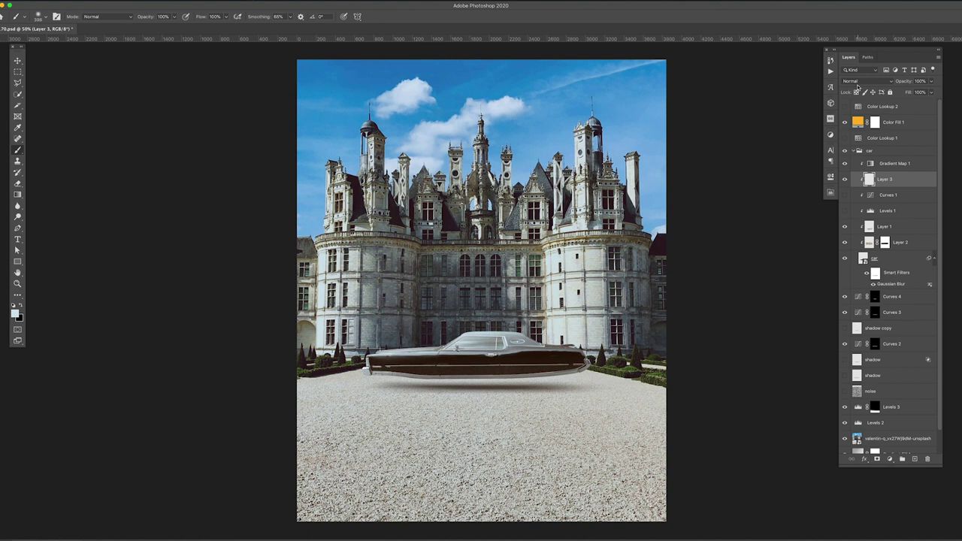
click(868, 80)
click(858, 162)
click(869, 81)
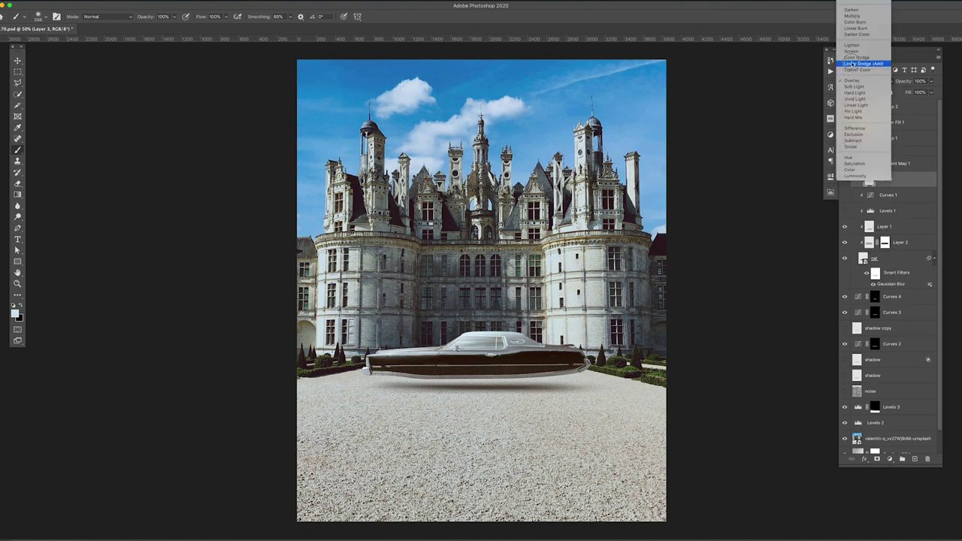
click(856, 57)
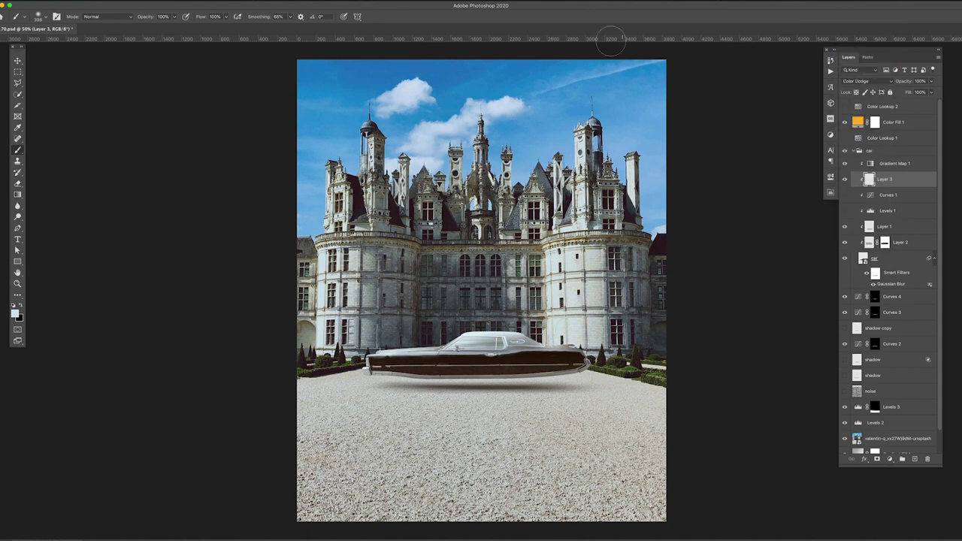
click(868, 80)
click(864, 125)
drag(928, 92, 888, 92)
key(v)
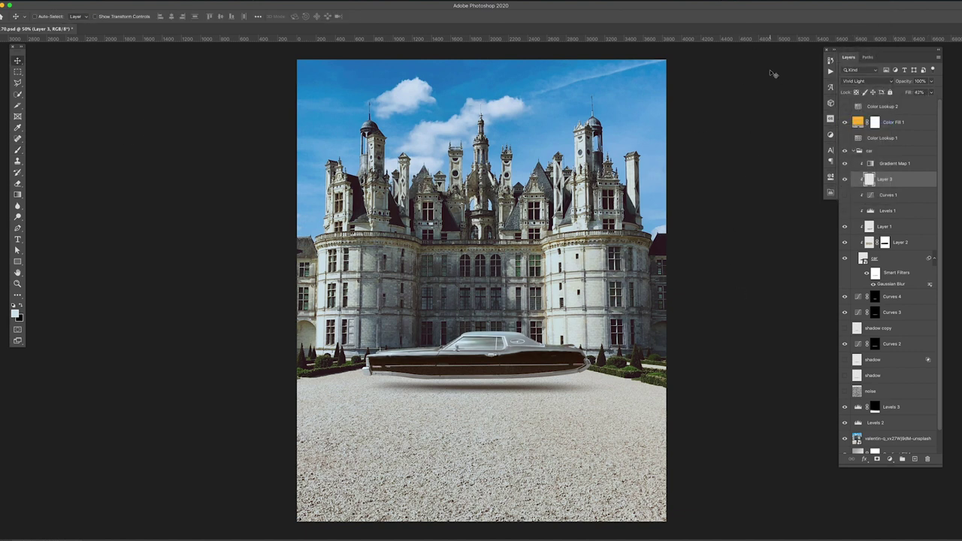
Step: Run the Big Noise action for grain and darken the gravel's tones in Levels 2
click(831, 71)
click(771, 195)
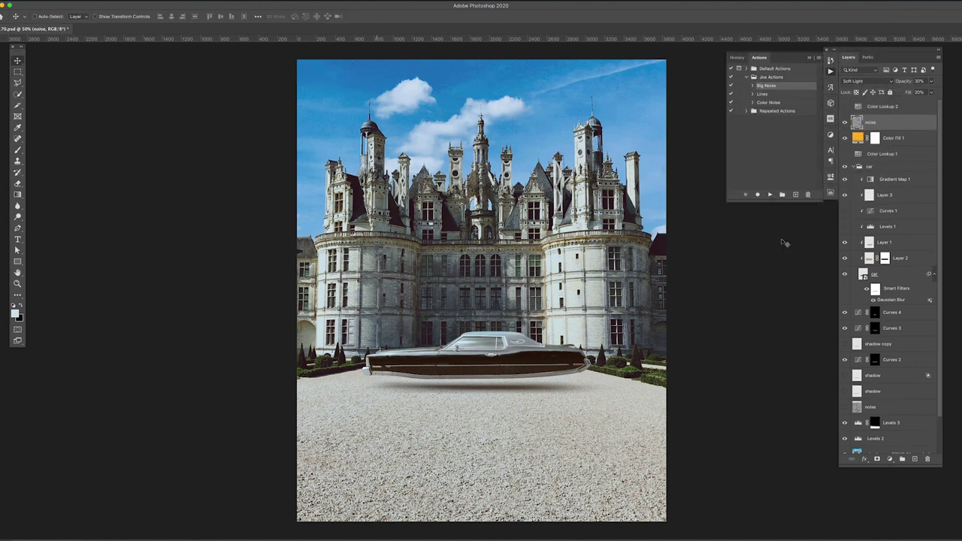
double_click(857, 438)
mouse_move(774, 259)
mouse_down()
mouse_move(819, 280)
mouse_move(803, 280)
mouse_up()
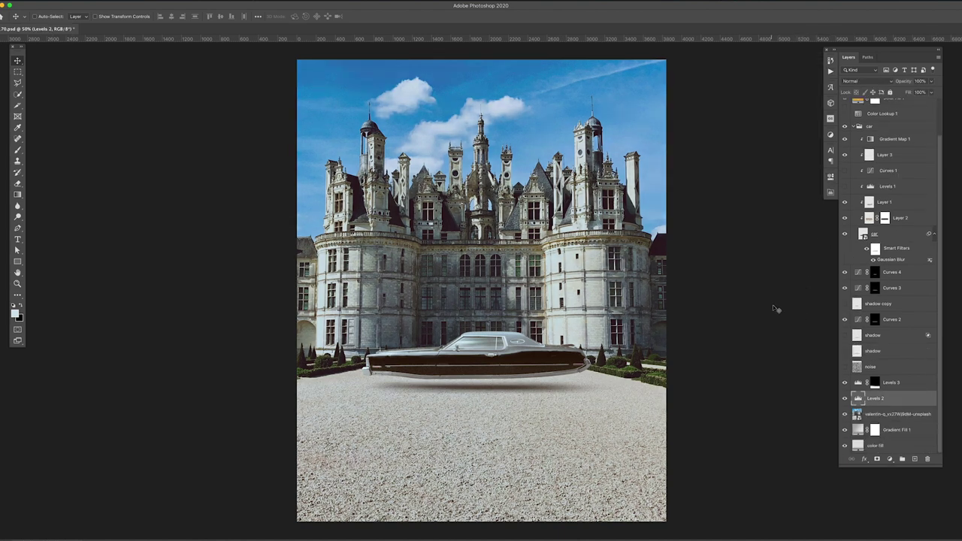
click(891, 171)
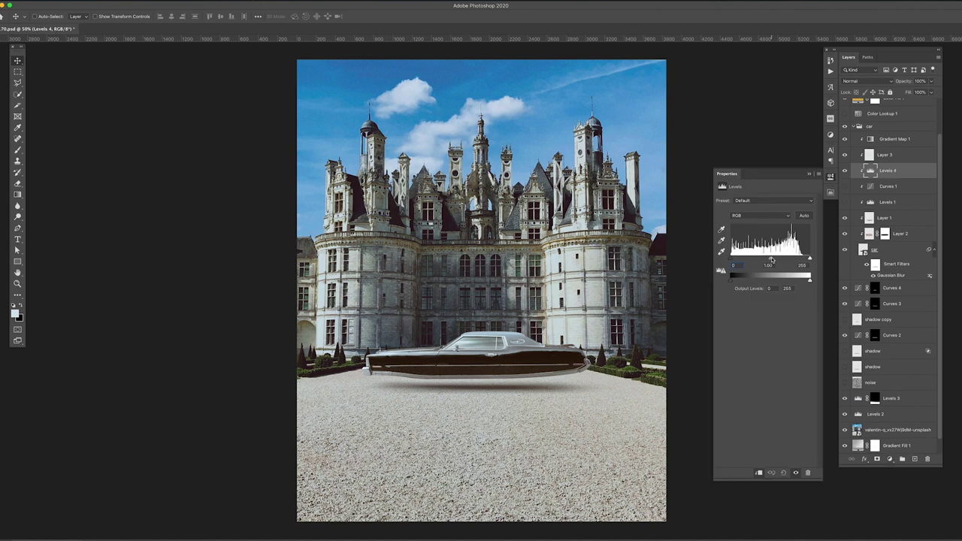
Step: Add a Levels adjustment above Curves 1, then nudge the car group and shadow curves up slightly
click(830, 181)
key(ctrl+minus)
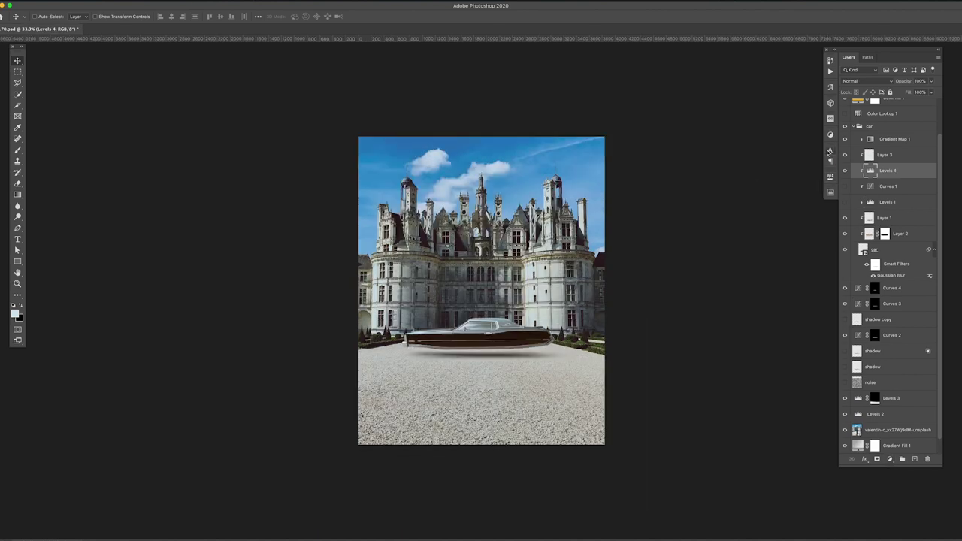
key(ctrl+semicolon)
key(ctrl+semicolon)
click(873, 126)
shift+click(892, 304)
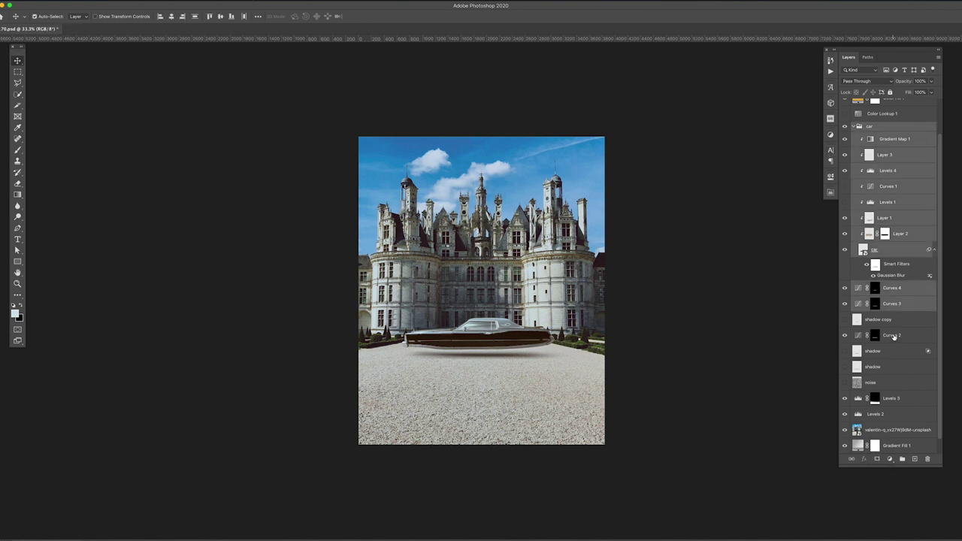
super+click(892, 336)
key(shift+Up)
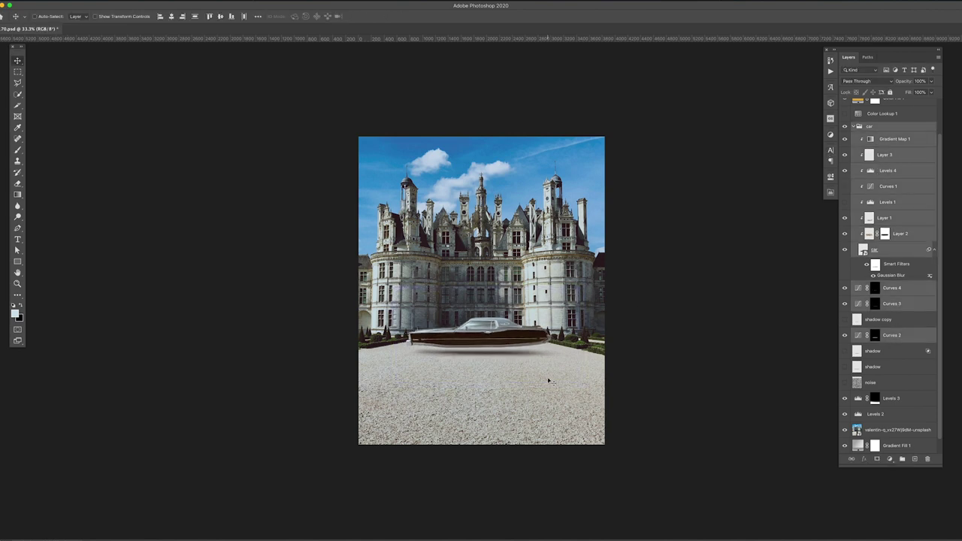
Step: Paint on Color Fill 1's mask to hide part of the orange fill
scroll(869, 127, up, 3)
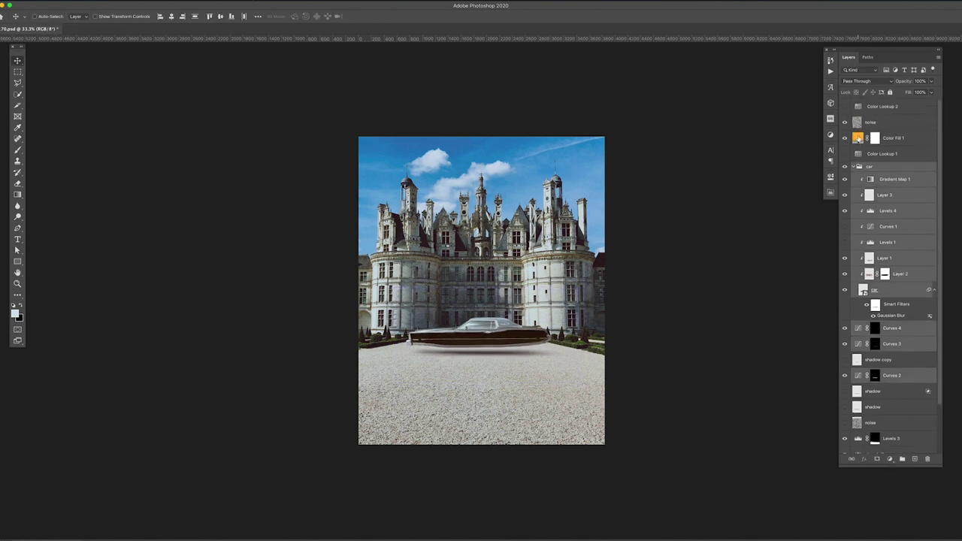
click(876, 137)
key(b)
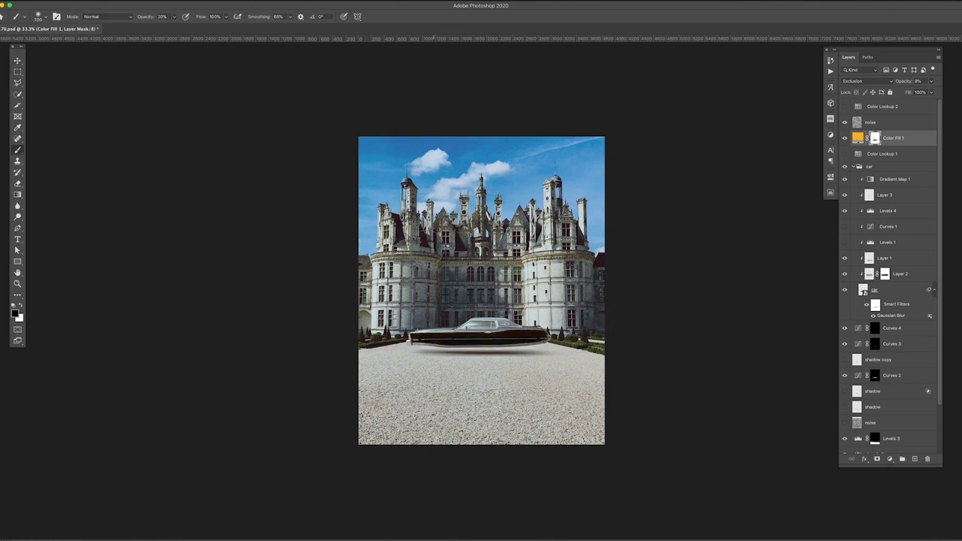
key(v)
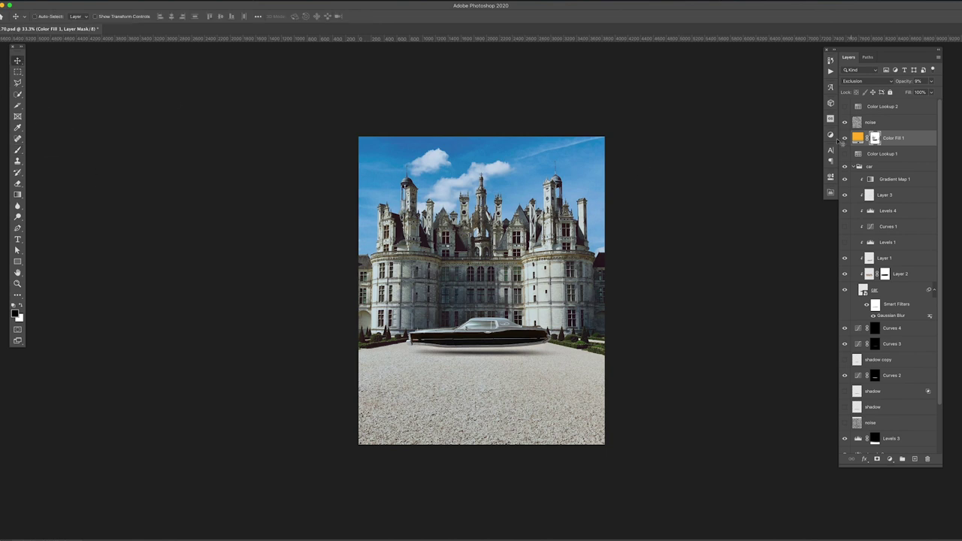
Step: Add a Hue/Saturation adjustment lowering the whole image's saturation to -42
click(871, 122)
click(891, 459)
click(910, 519)
drag(765, 246, 743, 249)
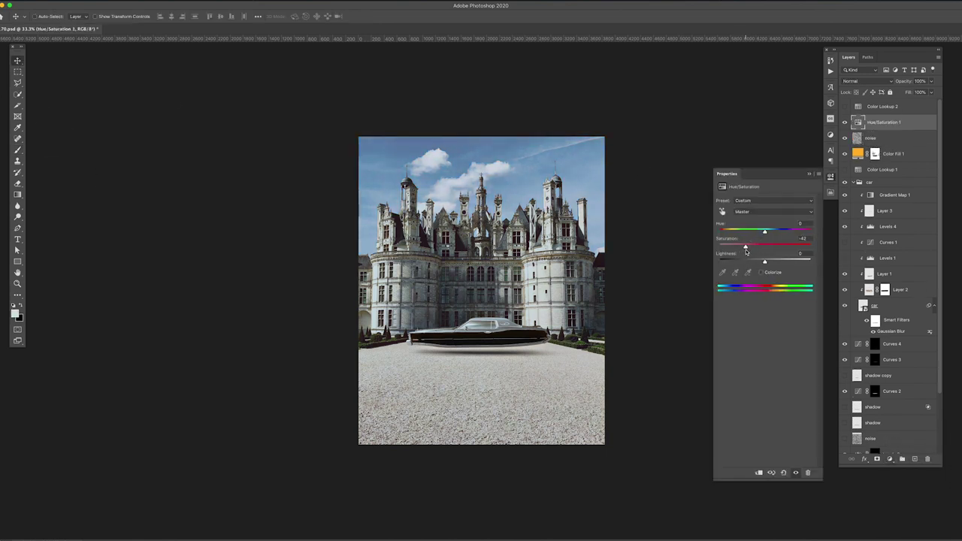
Step: Close the Hue/Saturation properties and set the car group's Layer 3 to Overlay at 54% opacity
click(912, 417)
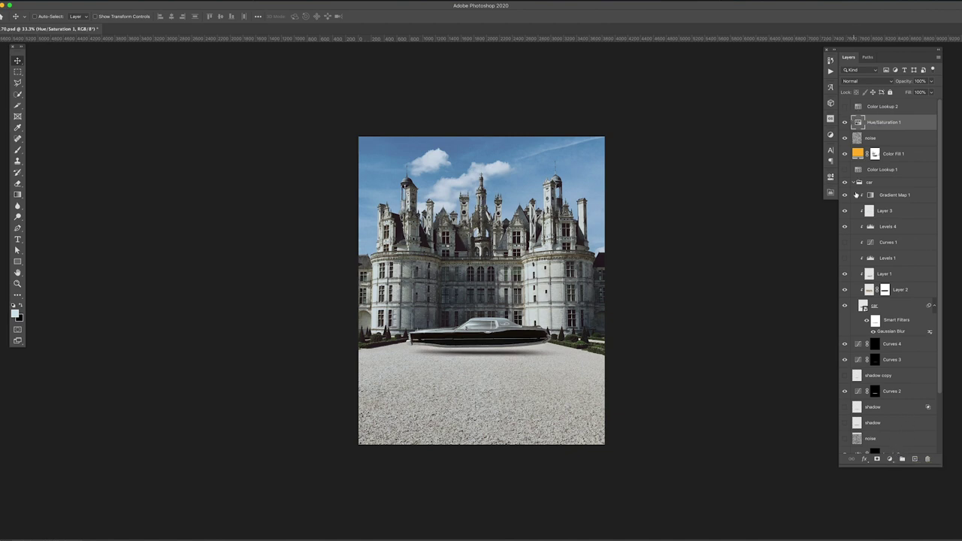
click(845, 211)
click(885, 211)
click(868, 81)
click(932, 81)
drag(932, 91, 916, 91)
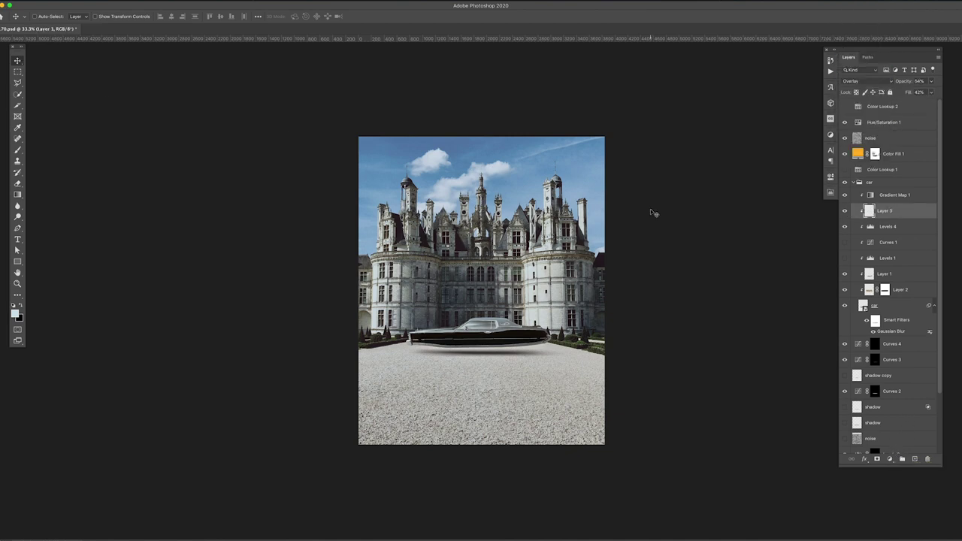